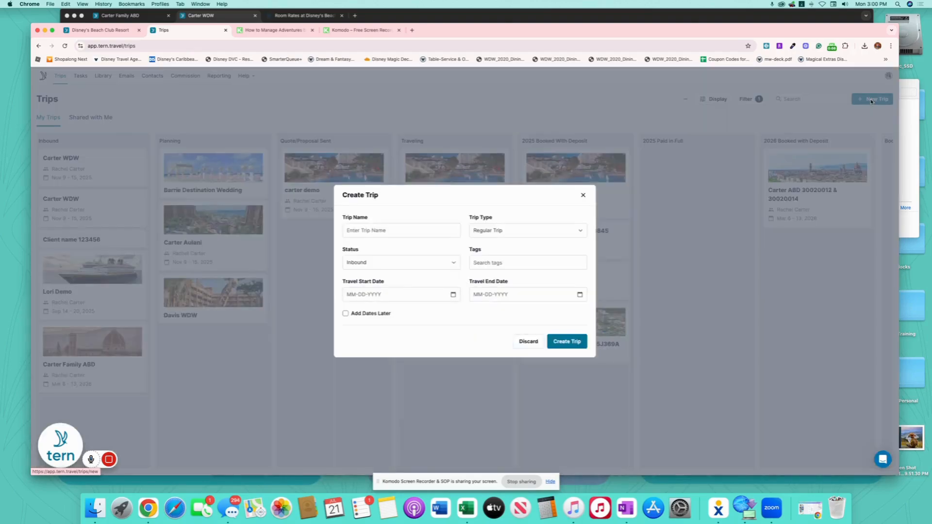
Create a new trip named 'Carter Cruise' running Nov 8 to Nov 15, 2025.
{"action": "left_click", "coordinate": [426, 228]}
{"action": "type", "text": "C"}
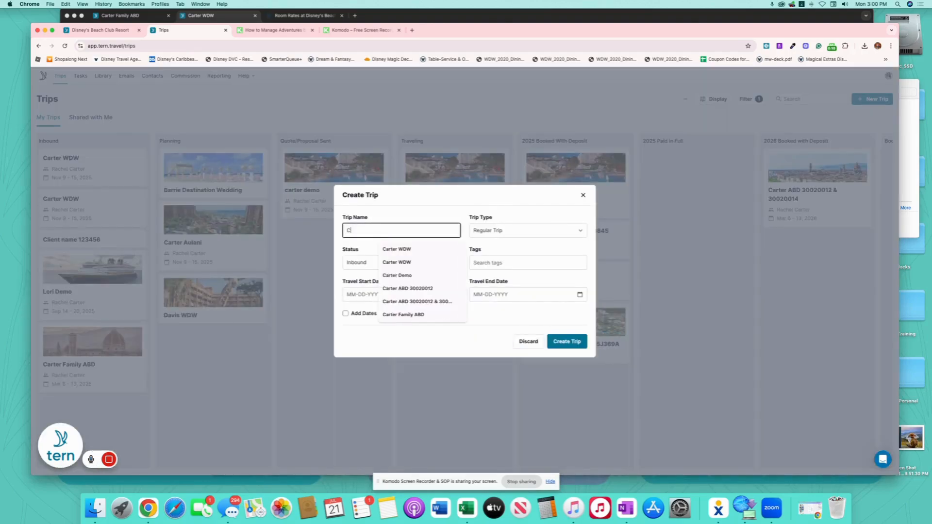
{"action": "type", "text": "arter C"}
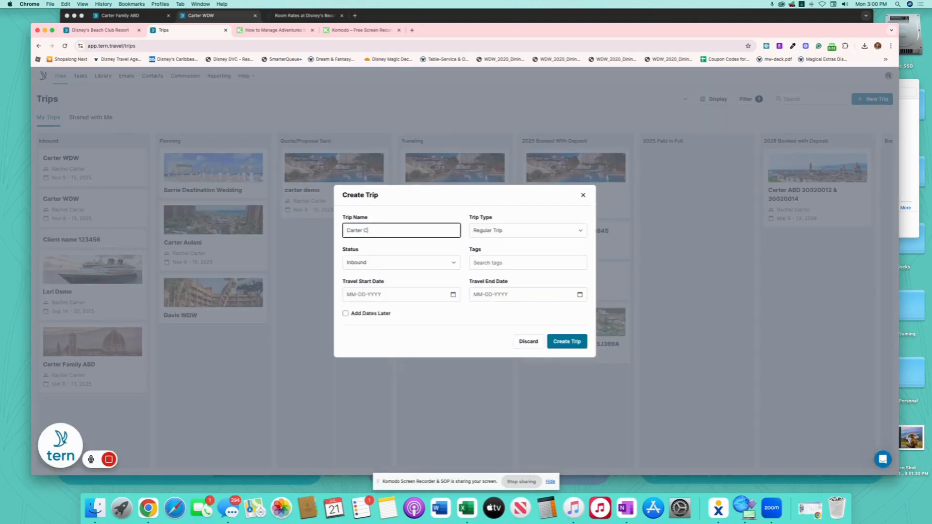
{"action": "type", "text": "ruise"}
{"action": "left_click", "coordinate": [453, 295]}
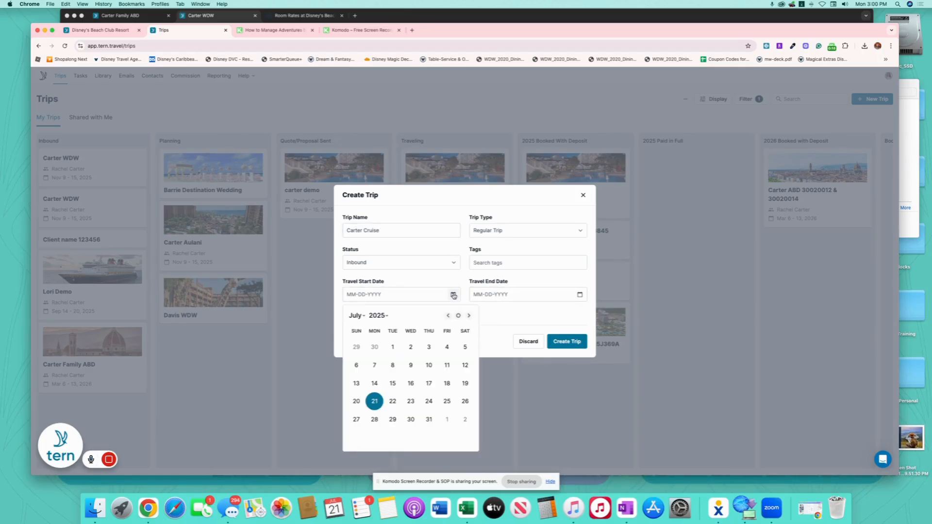
{"action": "left_click", "coordinate": [355, 316]}
{"action": "left_click", "coordinate": [382, 350]}
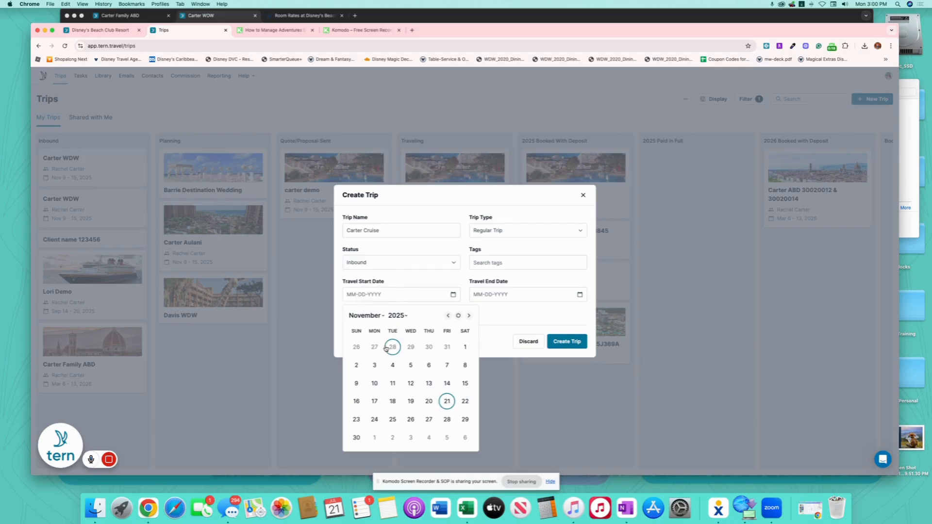
{"action": "left_click", "coordinate": [464, 366]}
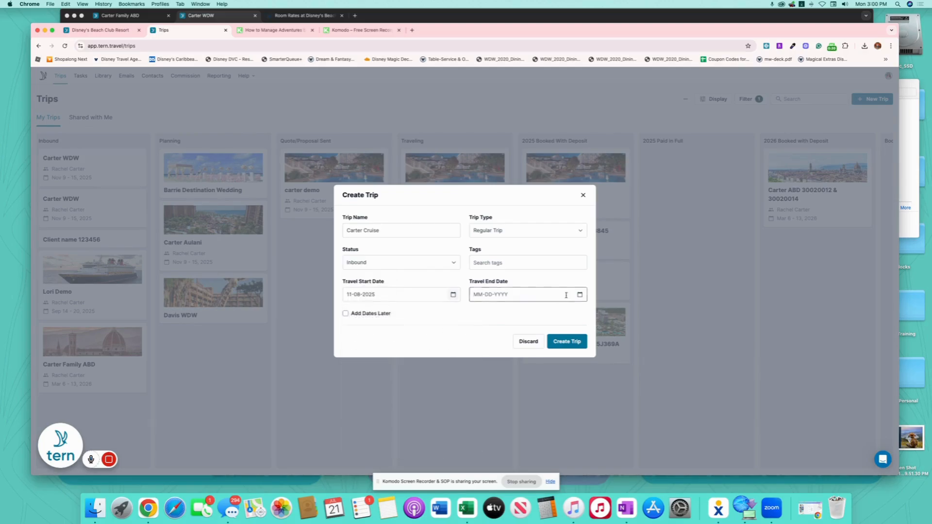
{"action": "left_click", "coordinate": [579, 294]}
{"action": "left_click", "coordinate": [592, 384]}
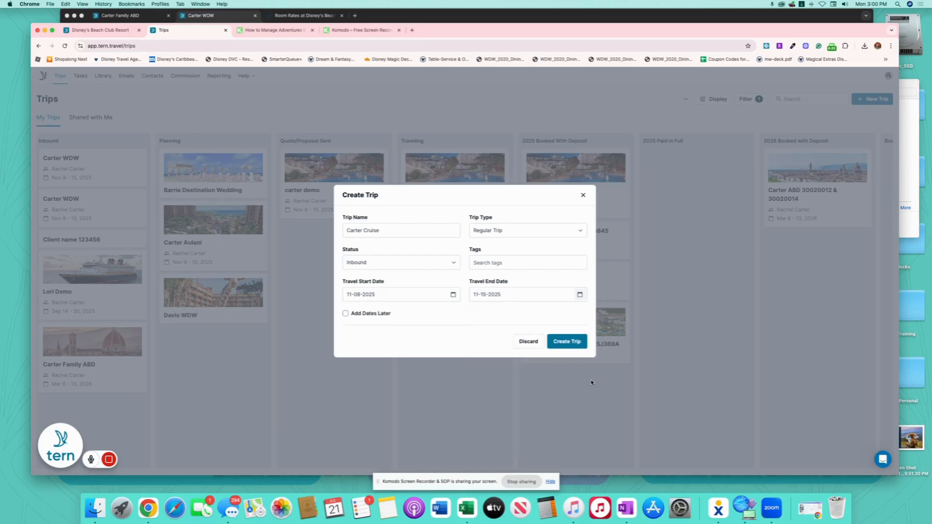
{"action": "left_click", "coordinate": [569, 347]}
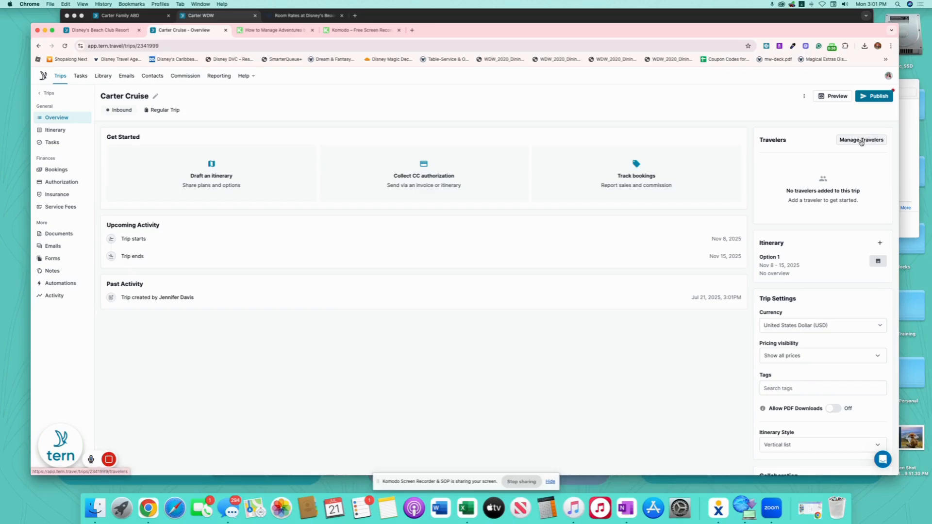
Add the primary contact and a second family member as travelers on the trip.
{"action": "left_click", "coordinate": [861, 141]}
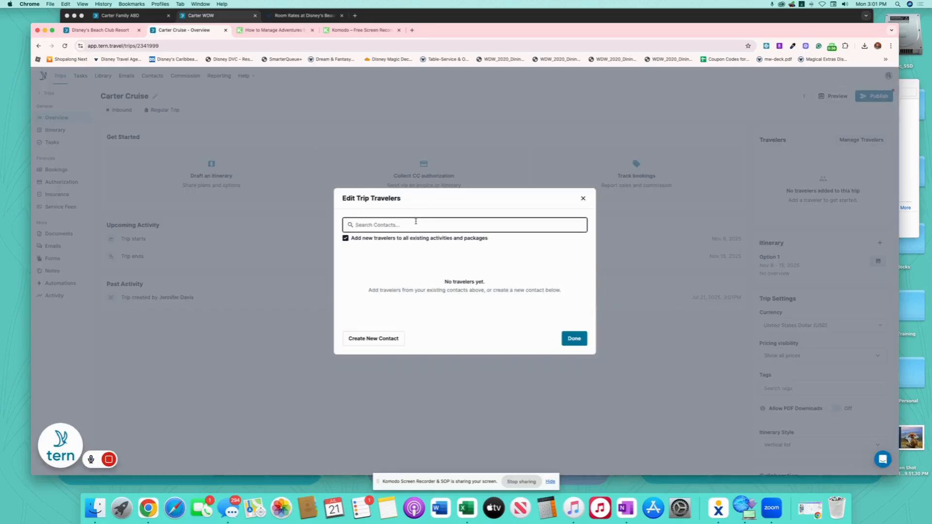
{"action": "type", "text": "Rachel"}
{"action": "left_click", "coordinate": [402, 256]}
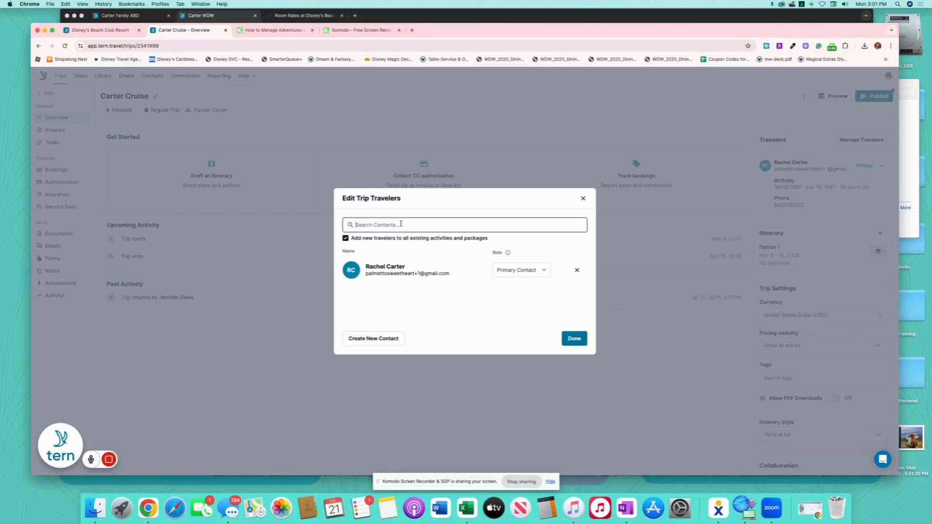
{"action": "type", "text": "marcus"}
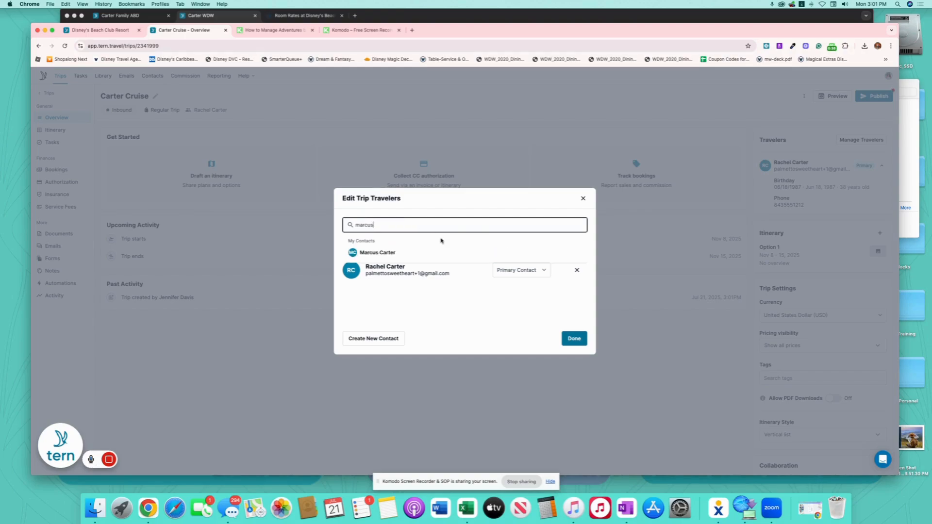
{"action": "left_click", "coordinate": [393, 250]}
Add the third and fourth family members as travelers, then go to the itinerary.
{"action": "left_click", "coordinate": [393, 225]}
{"action": "type", "text": "ava"}
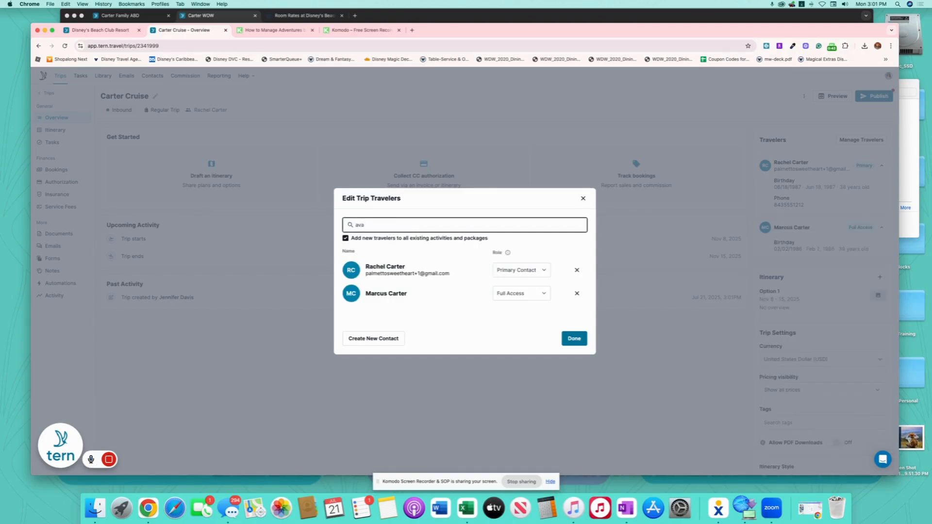
{"action": "left_click", "coordinate": [383, 250]}
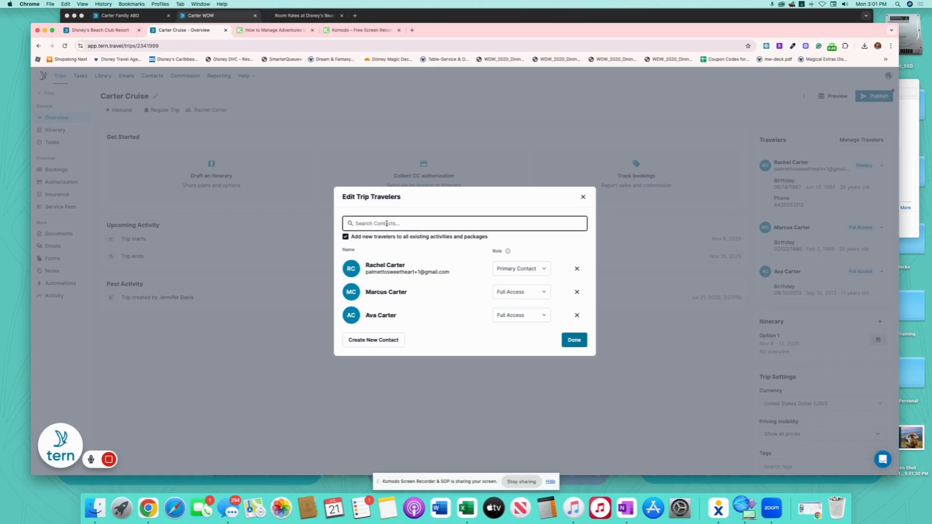
{"action": "type", "text": "et"}
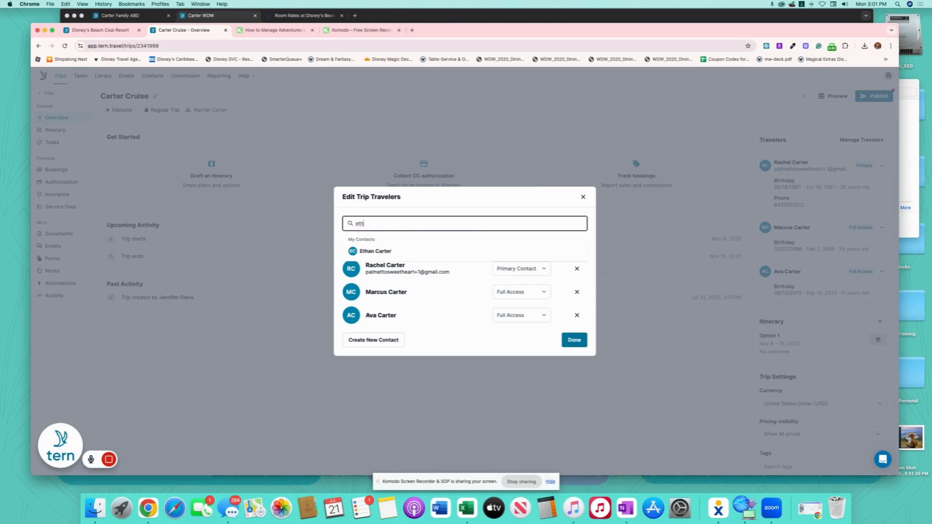
{"action": "type", "text": "h"}
{"action": "left_click", "coordinate": [380, 250]}
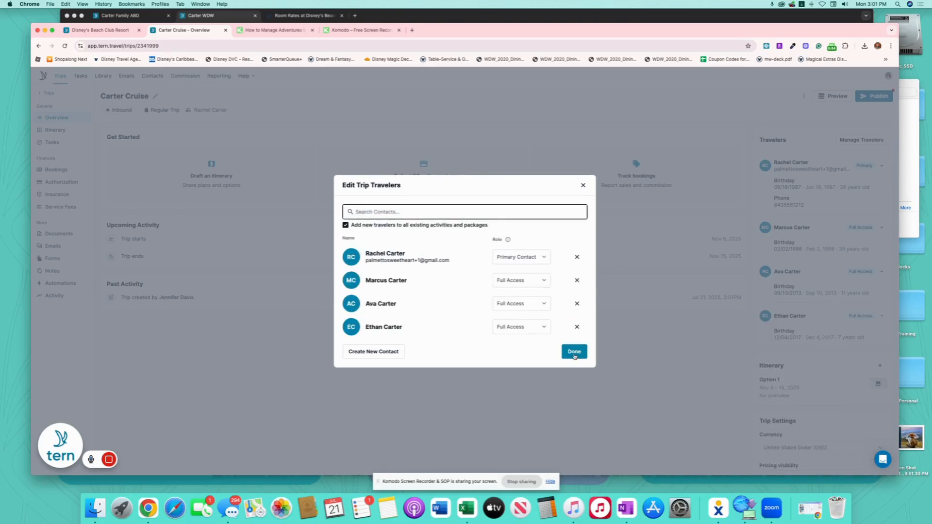
{"action": "left_click", "coordinate": [574, 352]}
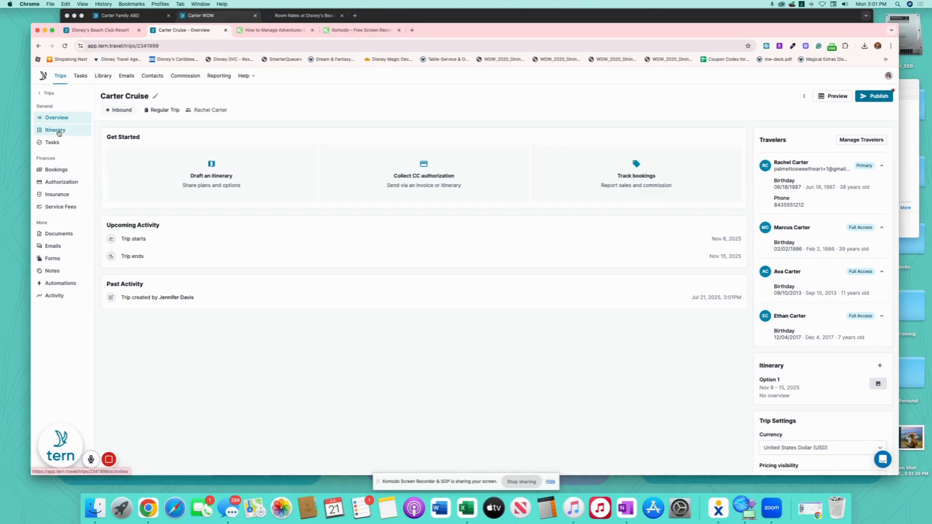
{"action": "left_click", "coordinate": [56, 131]}
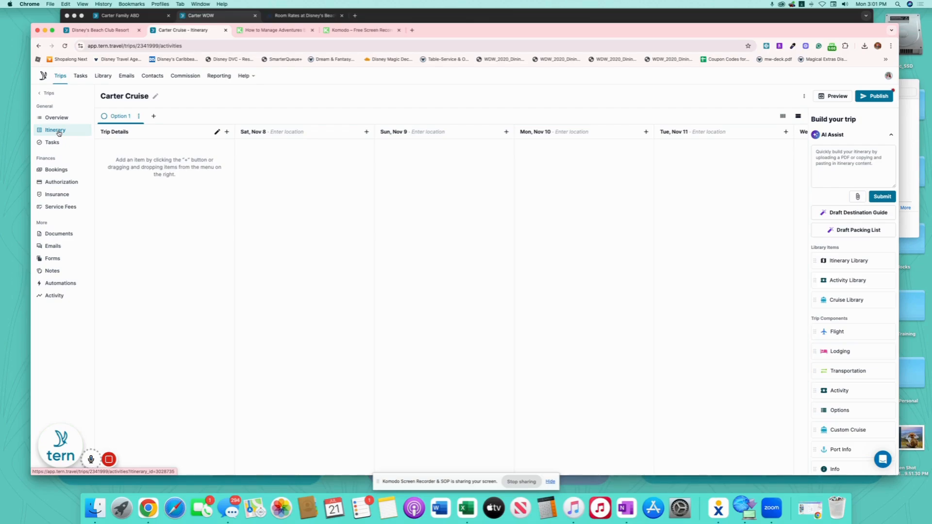
Review the item types for Sat, Nov 8, then drag the Cruise Library onto that day.
{"action": "left_click", "coordinate": [367, 132]}
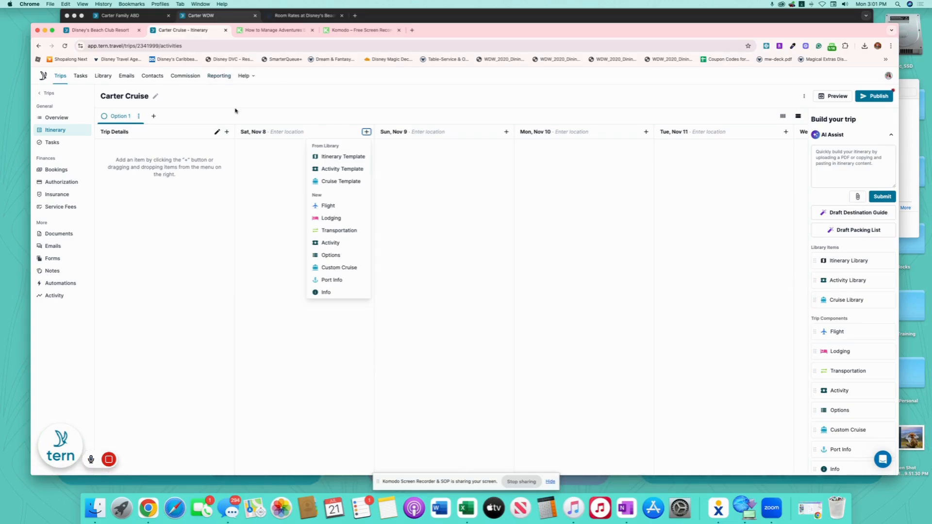
{"action": "key", "text": "super+shift+4"}
{"action": "left_click_drag", "start_coordinate": [230, 105], "coordinate": [883, 362]}
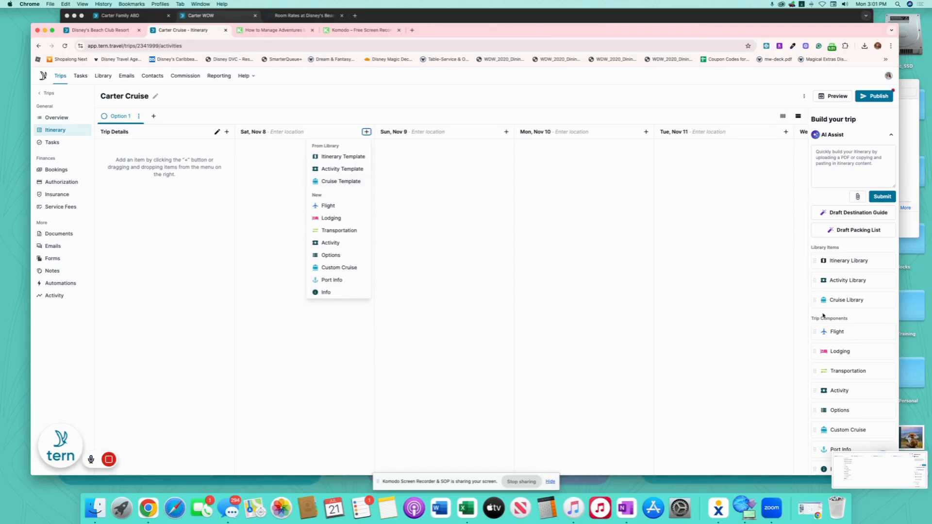
{"action": "left_click", "coordinate": [443, 121]}
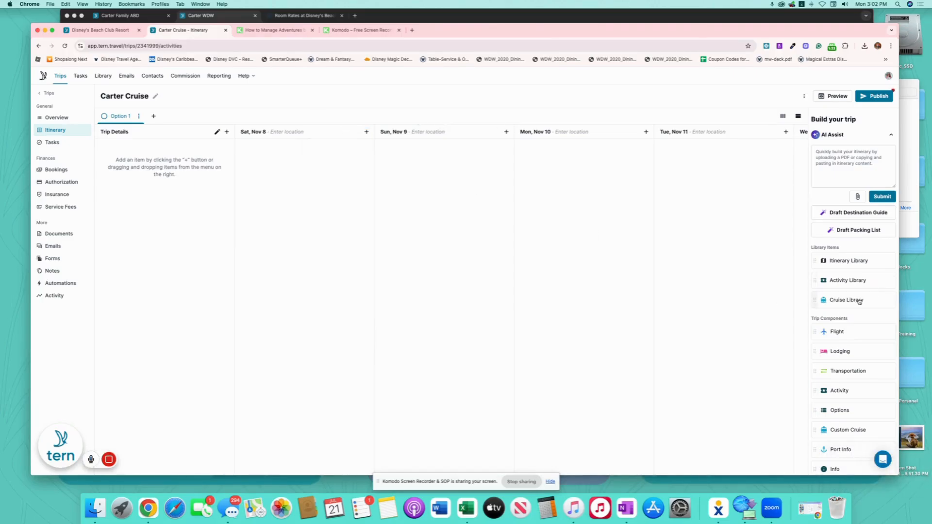
{"action": "left_click_drag", "start_coordinate": [859, 301], "coordinate": [331, 166]}
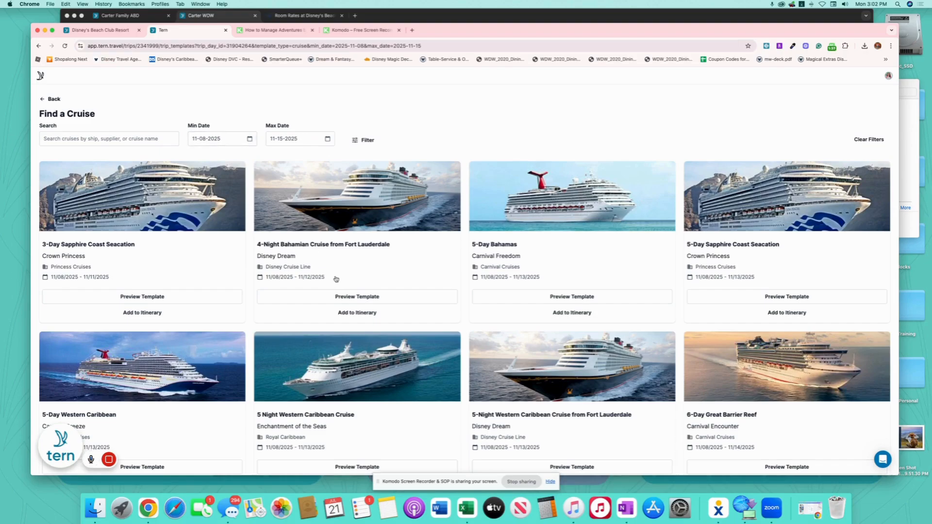
Search the cruise list for 'treasure' to isolate the Disney Treasure Nov 8–15 sailing.
{"action": "scroll", "coordinate": [299, 240], "scroll_direction": "up", "scroll_amount": 5}
{"action": "scroll", "coordinate": [340, 263], "scroll_direction": "down", "scroll_amount": 3}
{"action": "scroll", "coordinate": [352, 263], "scroll_direction": "down", "scroll_amount": 1}
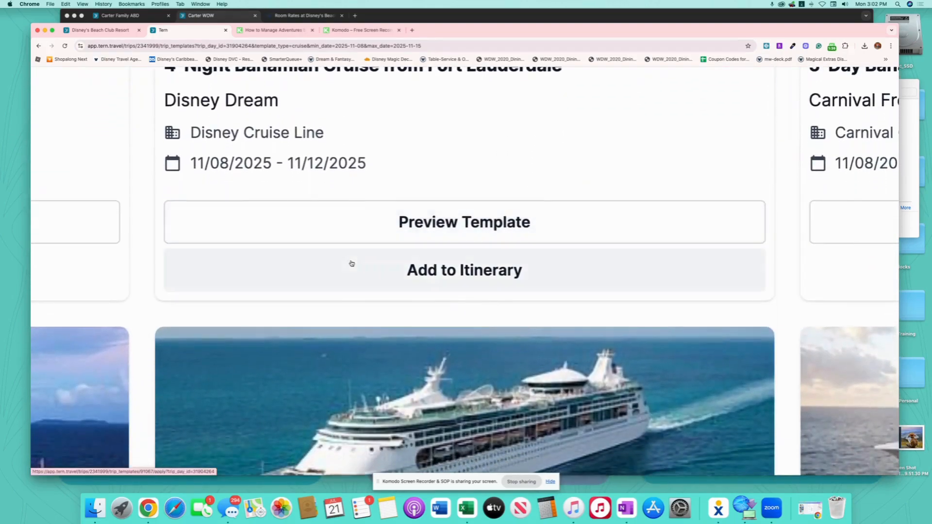
{"action": "scroll", "coordinate": [351, 264], "scroll_direction": "down", "scroll_amount": 5}
{"action": "scroll", "coordinate": [350, 294], "scroll_direction": "down", "scroll_amount": 2}
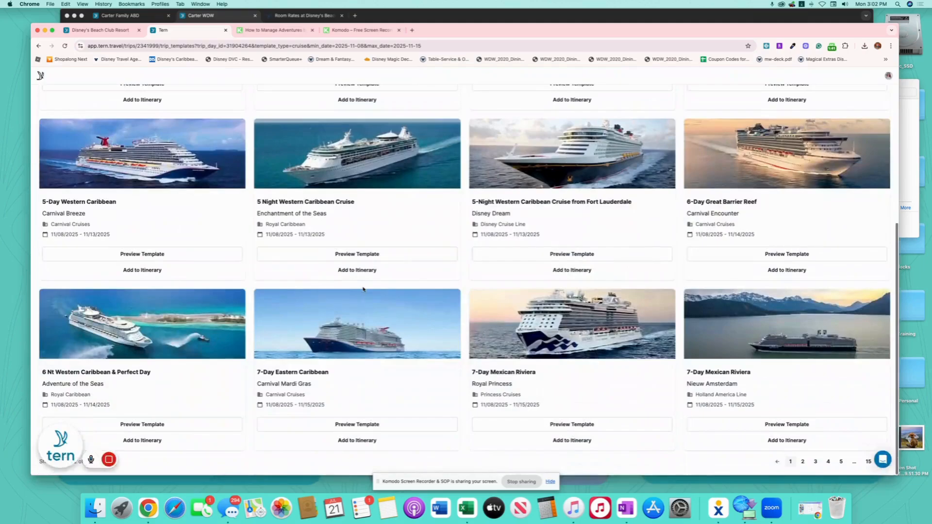
{"action": "scroll", "coordinate": [301, 225], "scroll_direction": "up", "scroll_amount": 4}
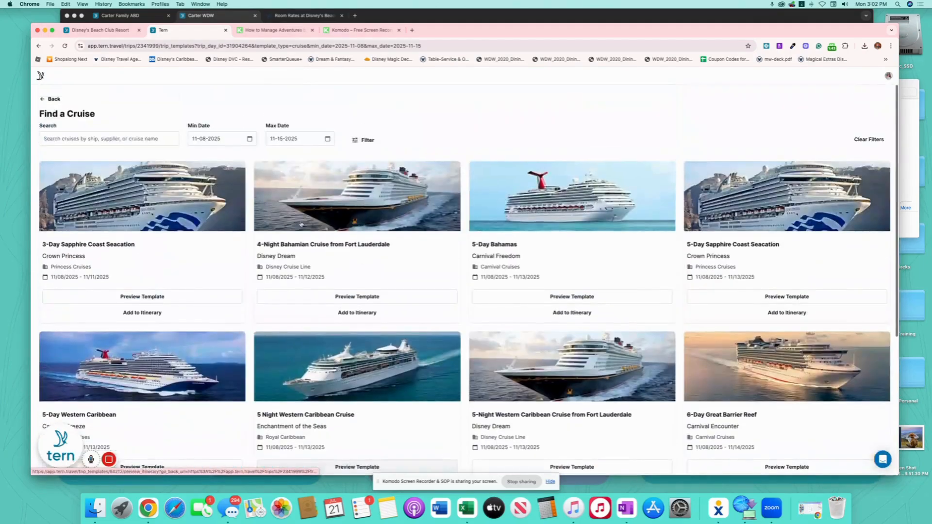
{"action": "left_click", "coordinate": [148, 139]}
{"action": "type", "text": "treasure"}
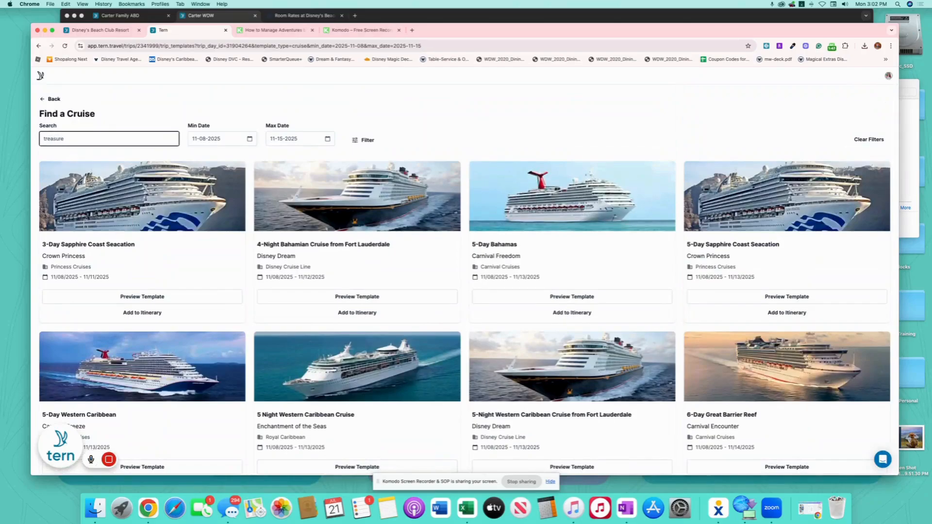
{"action": "key", "text": "Return"}
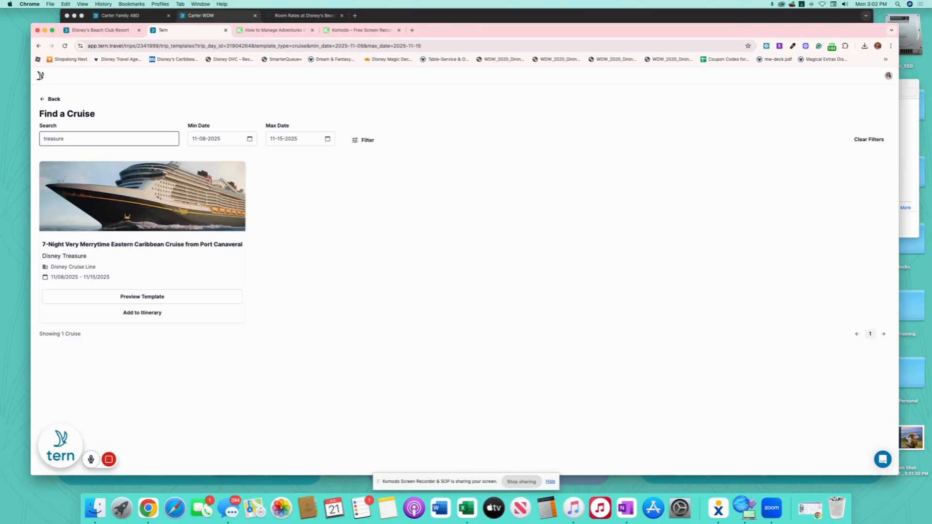
Add the Disney Treasure 7-Night Eastern Caribbean cruise and a new lodging entry to the itinerary.
{"action": "left_click", "coordinate": [154, 316]}
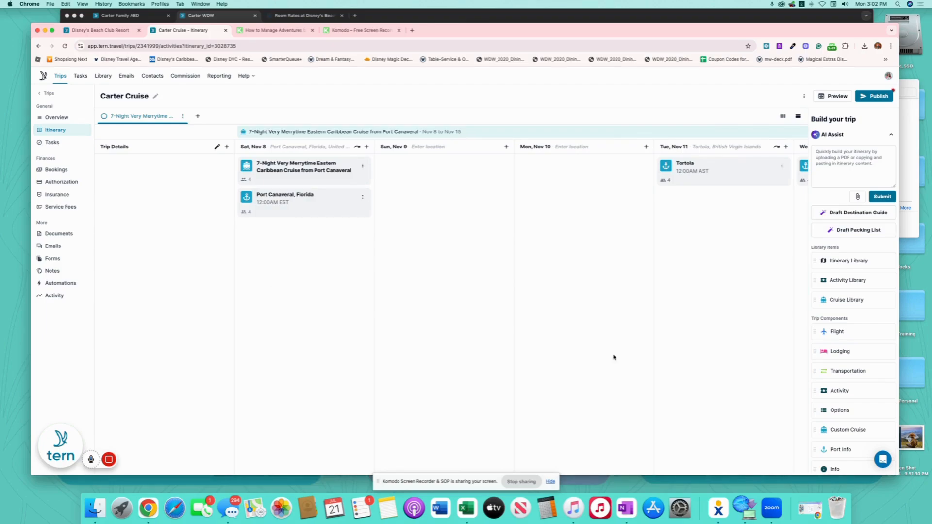
{"action": "left_click_drag", "start_coordinate": [859, 352], "coordinate": [318, 226]}
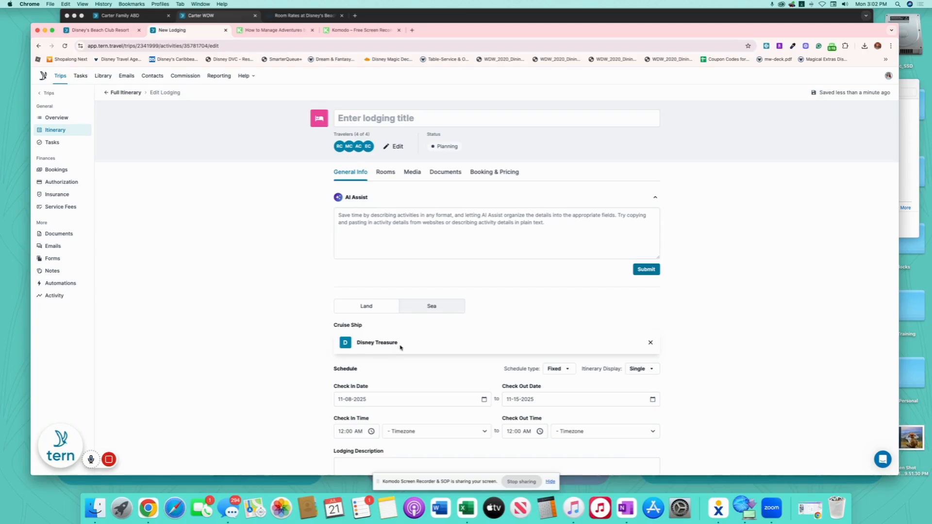
{"action": "left_click", "coordinate": [393, 167]}
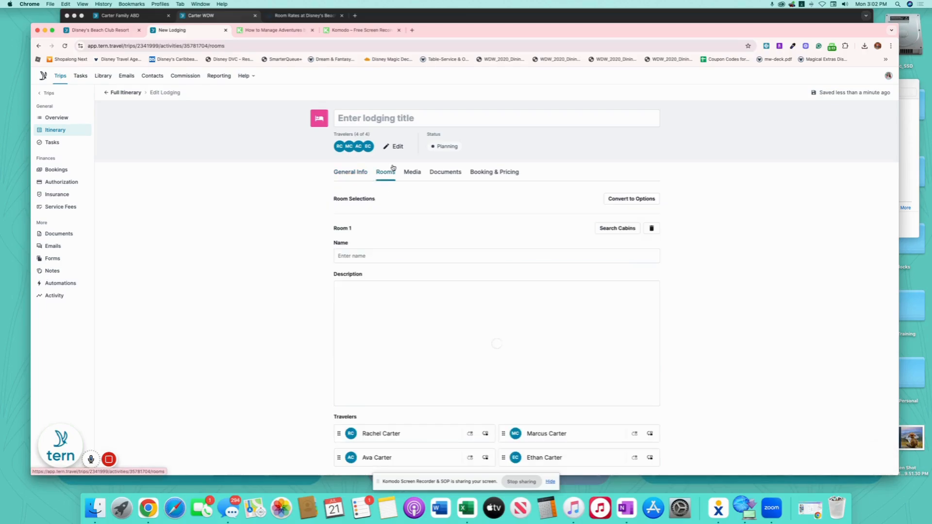
Set Room 1 to the Deluxe Oceanview Stateroom with Verandah from the cruise's cabin list.
{"action": "left_click", "coordinate": [611, 229]}
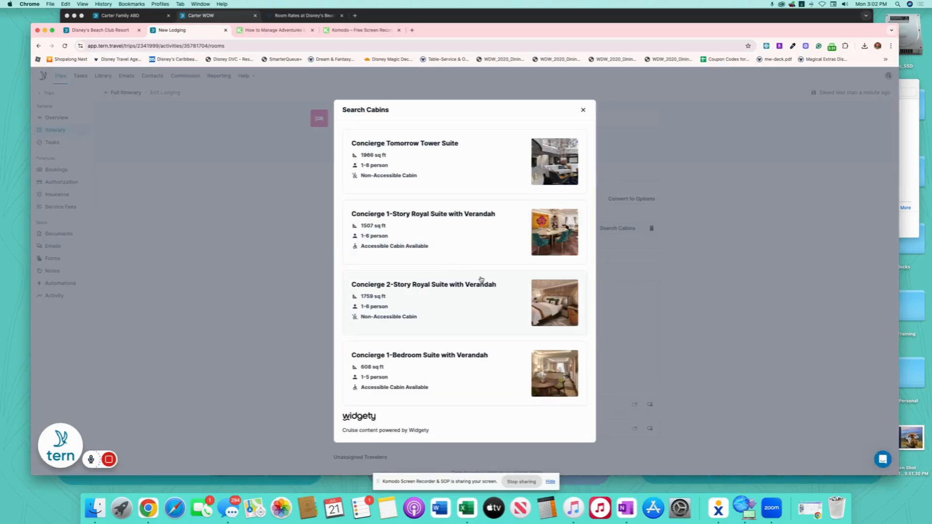
{"action": "scroll", "coordinate": [481, 280], "scroll_direction": "down", "scroll_amount": 3}
{"action": "scroll", "coordinate": [481, 279], "scroll_direction": "up", "scroll_amount": 3}
{"action": "scroll", "coordinate": [481, 280], "scroll_direction": "down", "scroll_amount": 5}
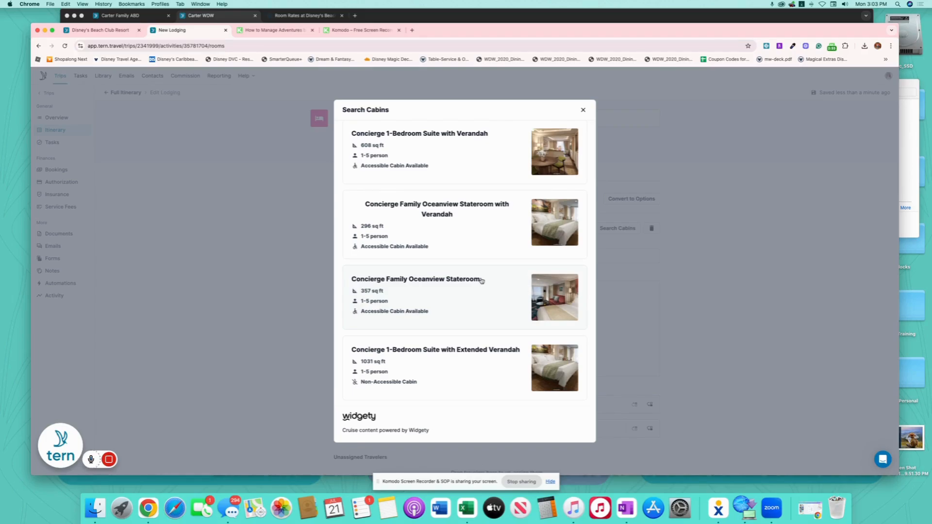
{"action": "scroll", "coordinate": [481, 280], "scroll_direction": "down", "scroll_amount": 6}
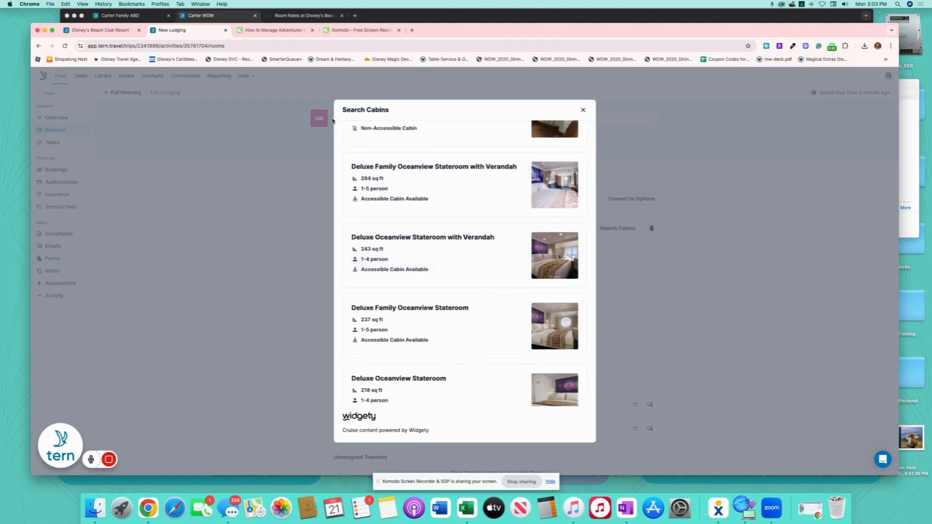
{"action": "key", "text": "super+shift+4"}
{"action": "left_click_drag", "start_coordinate": [327, 87], "coordinate": [627, 458]}
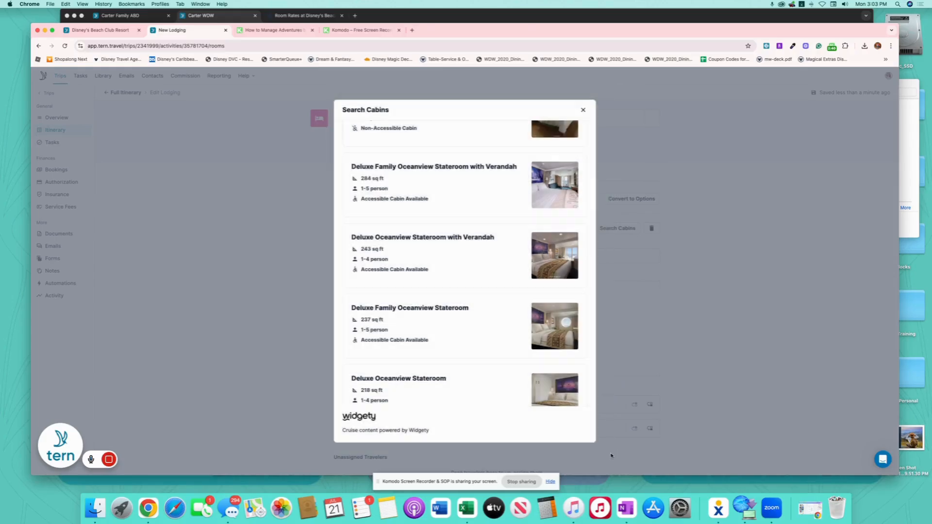
{"action": "left_click", "coordinate": [485, 264]}
Return to the full itinerary and view the trip's Bookings page.
{"action": "scroll", "coordinate": [596, 350], "scroll_direction": "down", "scroll_amount": 3}
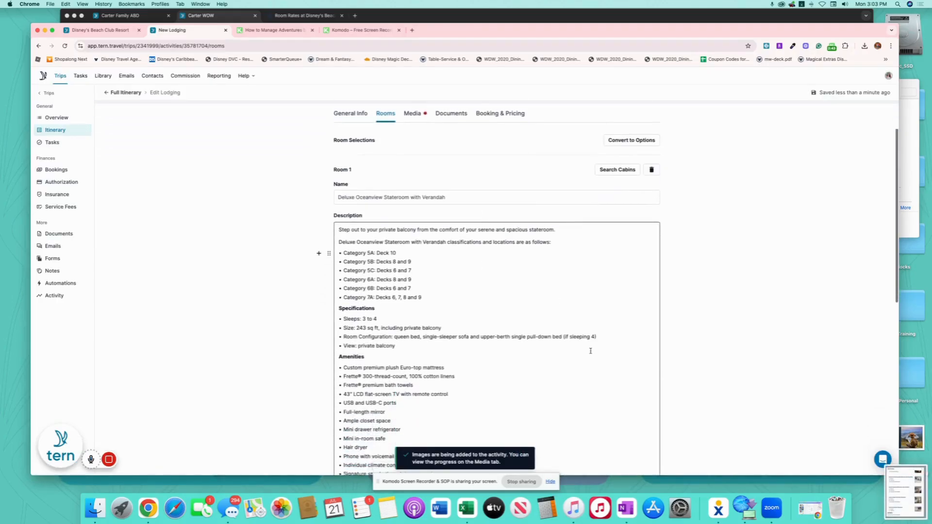
{"action": "scroll", "coordinate": [590, 351], "scroll_direction": "up", "scroll_amount": 3}
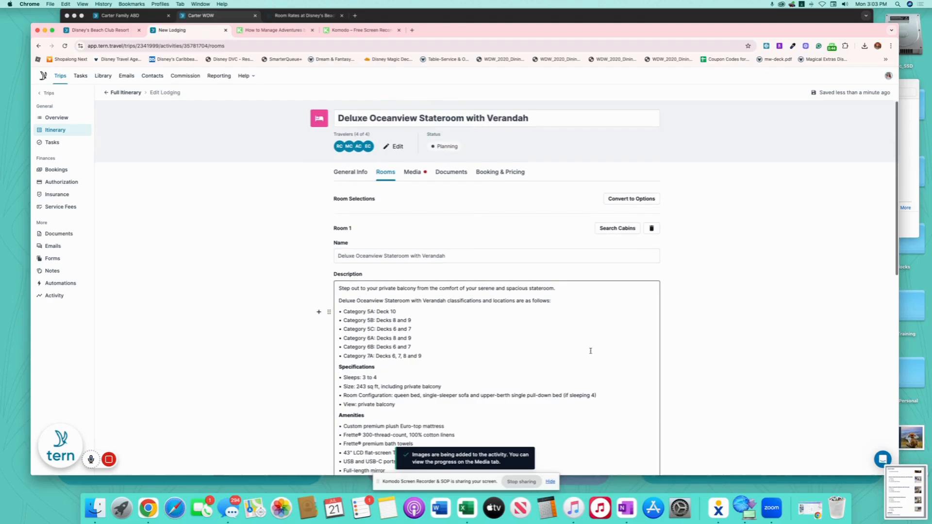
{"action": "left_click", "coordinate": [126, 93]}
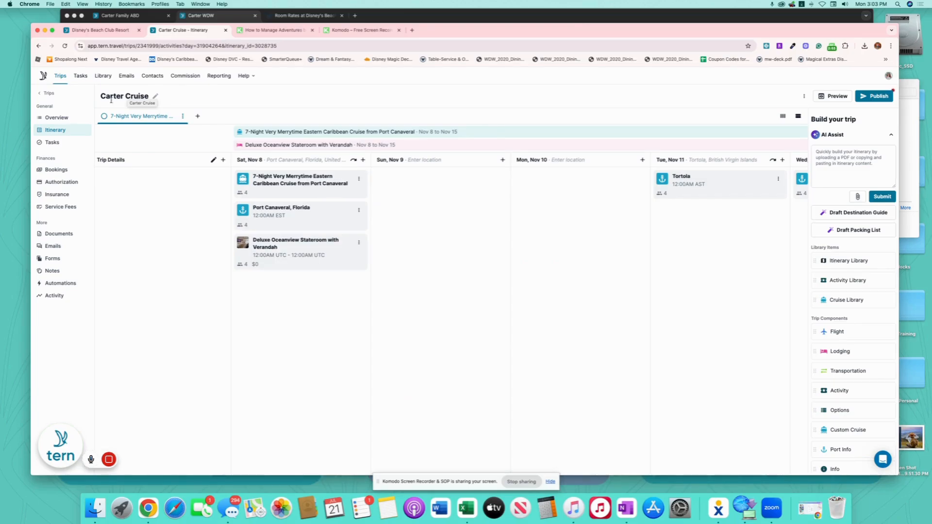
{"action": "left_click", "coordinate": [57, 170]}
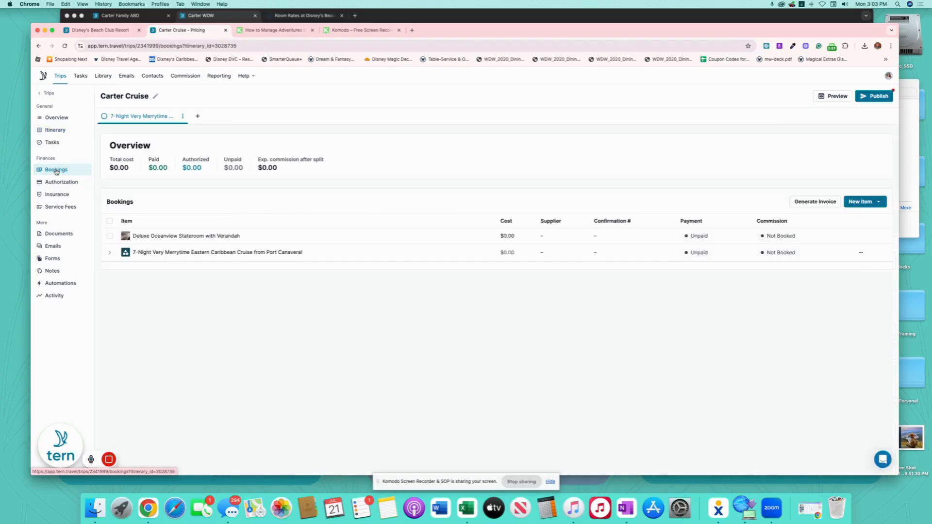
Move the Deluxe Oceanview stateroom into the 7-Night cruise package and open the package's pricing.
{"action": "left_click", "coordinate": [109, 236]}
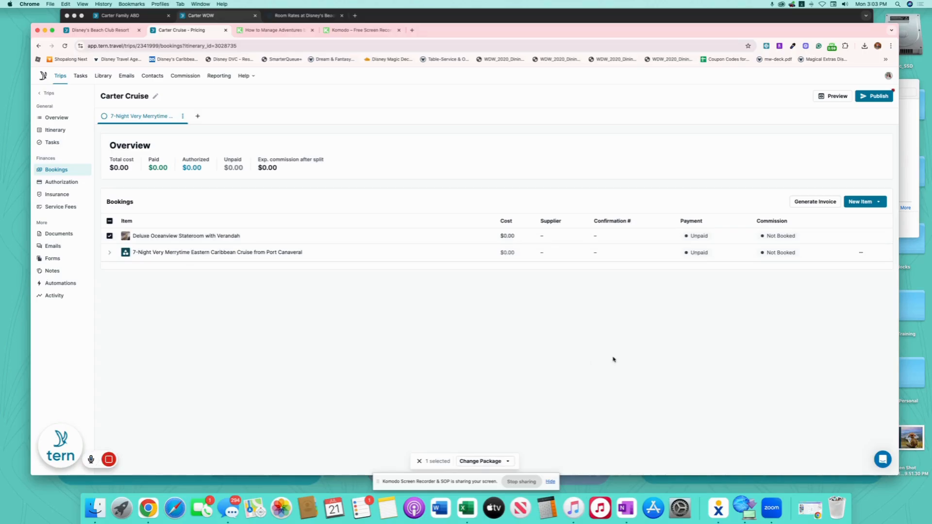
{"action": "left_click", "coordinate": [485, 461]}
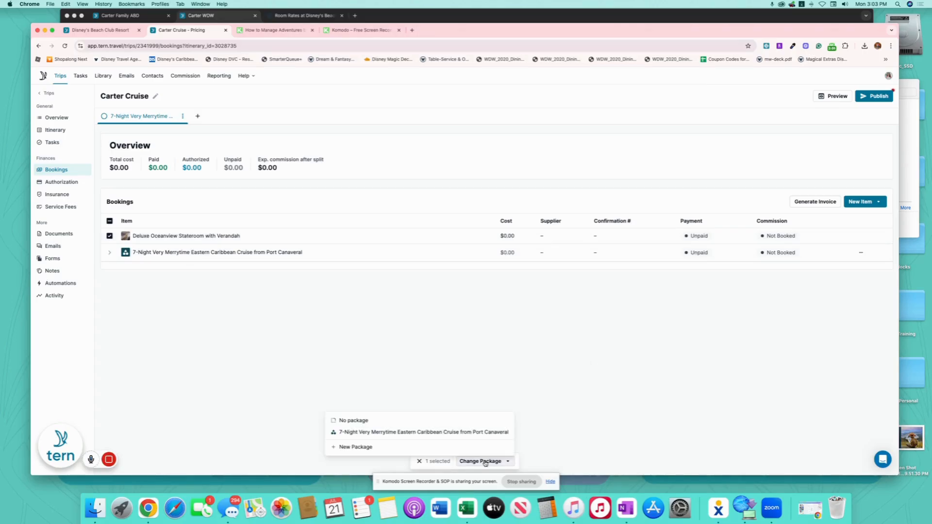
{"action": "left_click", "coordinate": [432, 432]}
{"action": "left_click", "coordinate": [537, 301]}
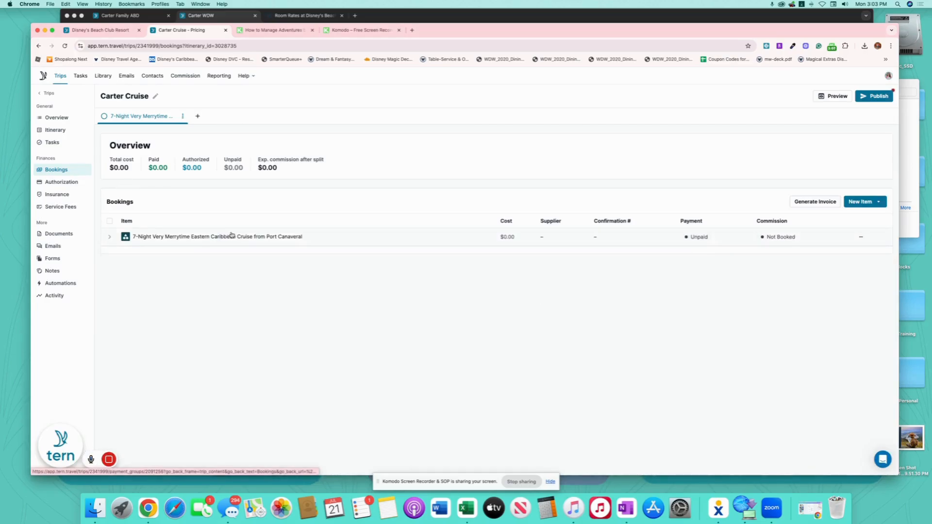
{"action": "left_click", "coordinate": [232, 236]}
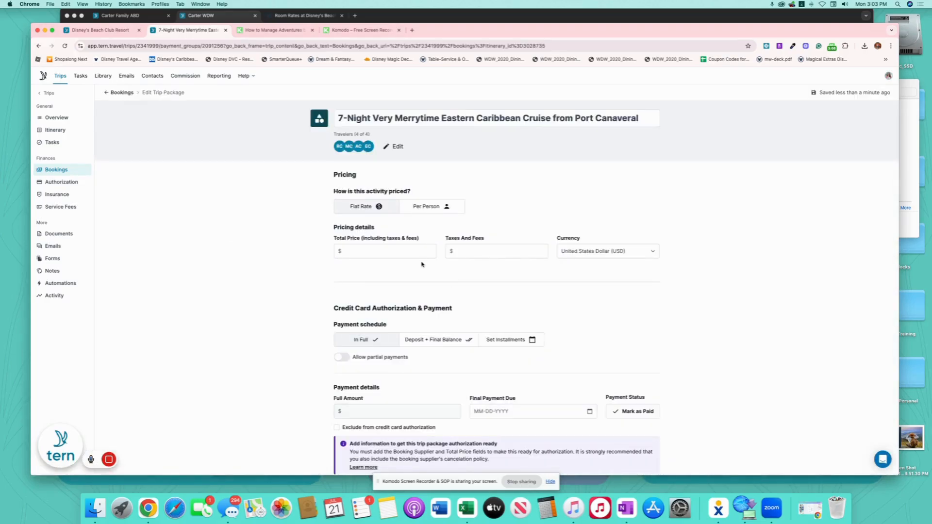
Set the cruise package's total price to $9710.76.
{"action": "left_click", "coordinate": [384, 250]}
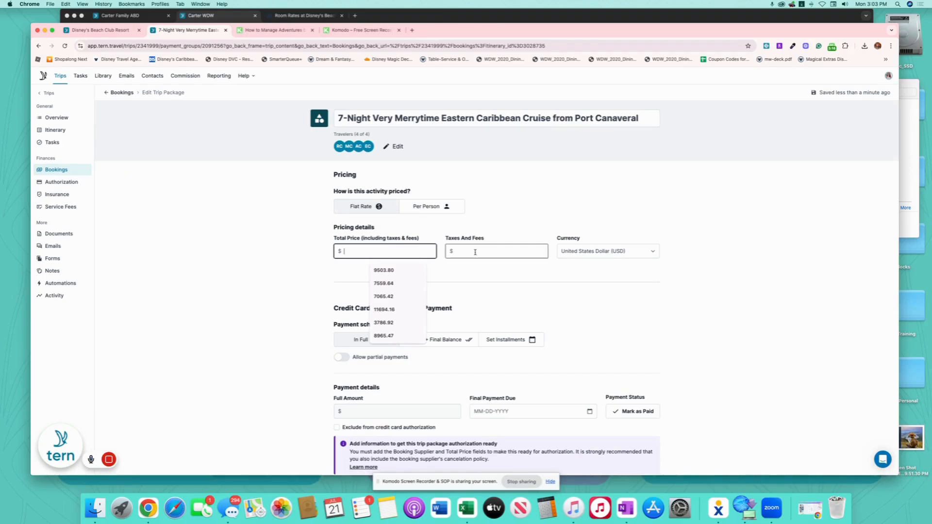
{"action": "type", "text": "9710.76"}
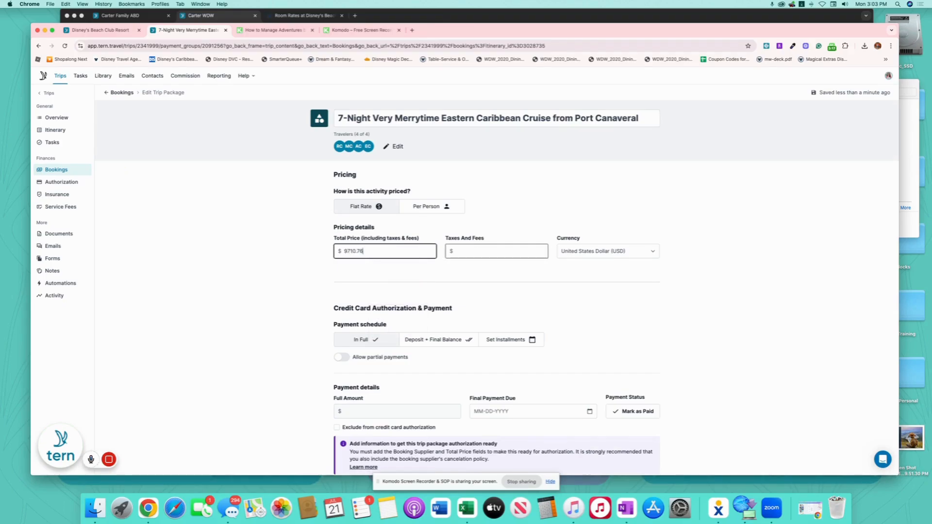
{"action": "left_click", "coordinate": [641, 300]}
{"action": "scroll", "coordinate": [643, 208], "scroll_direction": "down", "scroll_amount": 3}
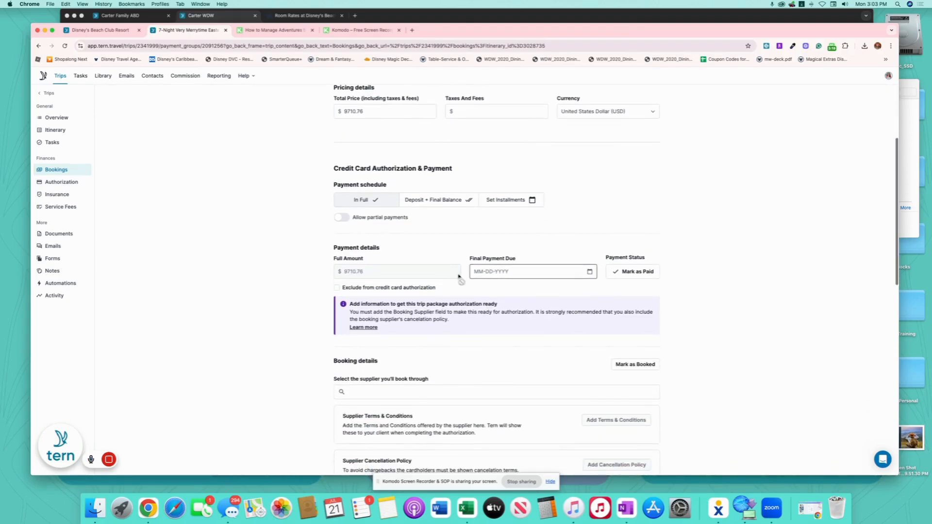
Split payment into a $1829.86 deposit due 07-21-2025 and final balance due 07-25-2025.
{"action": "left_click", "coordinate": [429, 200]}
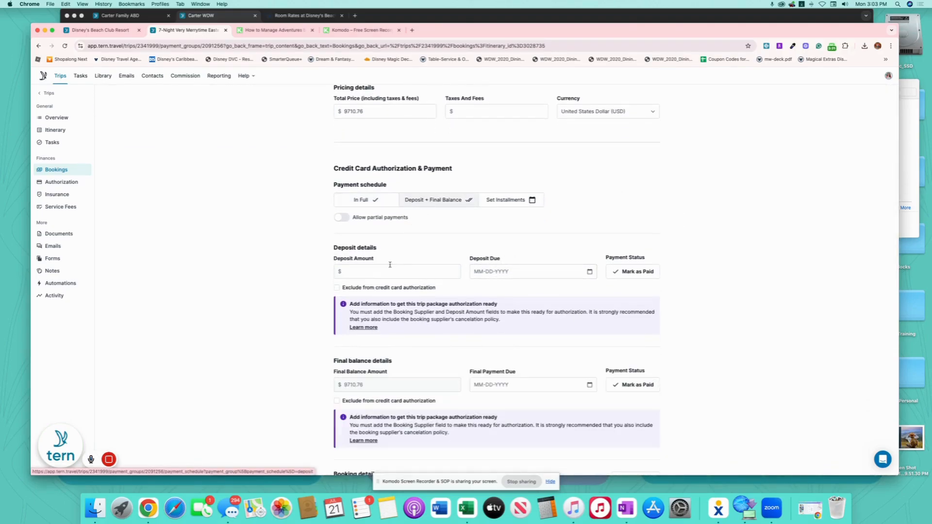
{"action": "left_click", "coordinate": [405, 270]}
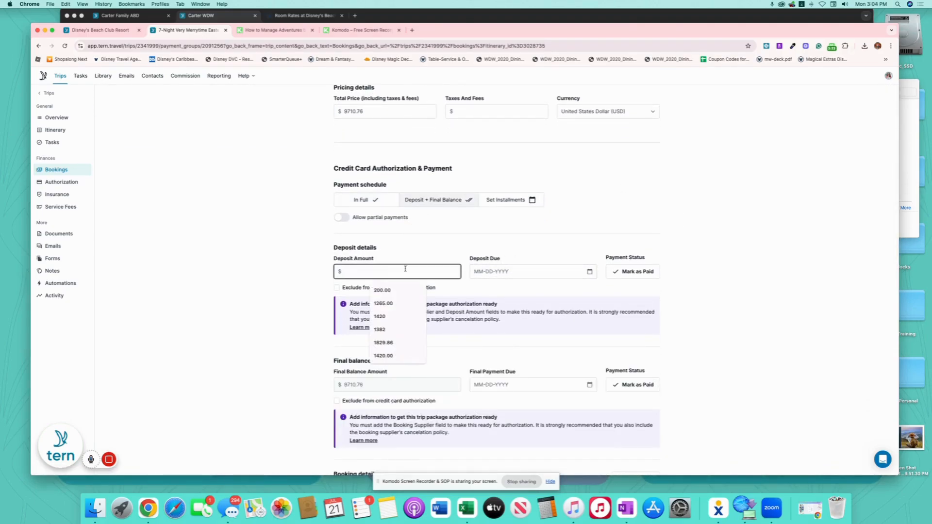
{"action": "type", "text": "1829.86"}
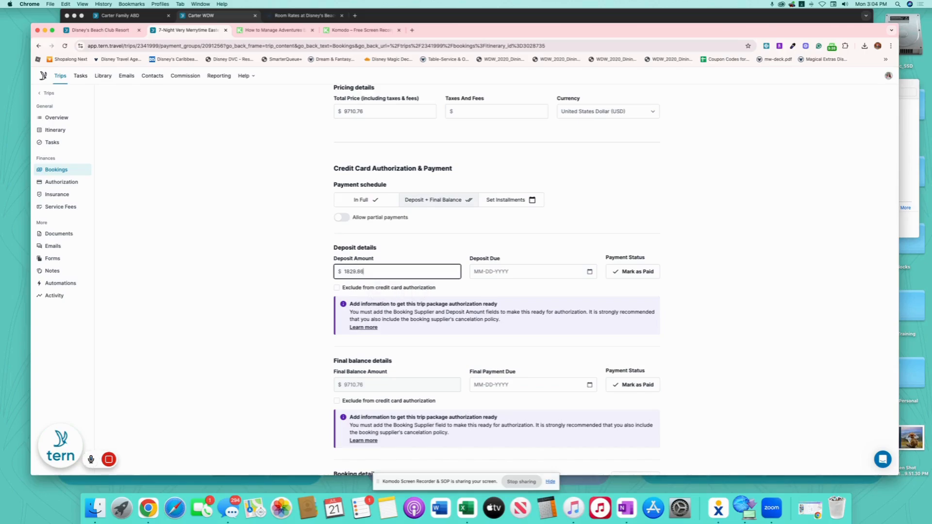
{"action": "left_click", "coordinate": [589, 271]}
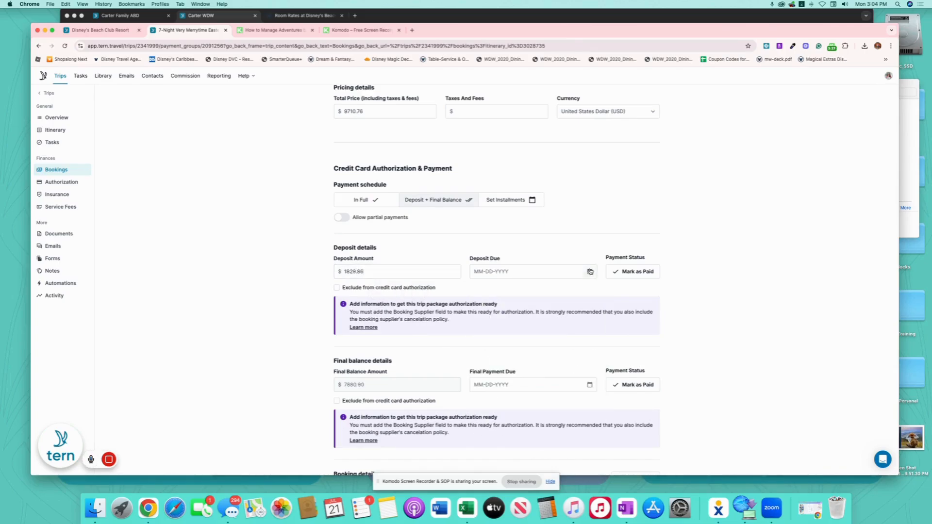
{"action": "left_click", "coordinate": [589, 272]}
{"action": "left_click", "coordinate": [502, 378]}
{"action": "scroll", "coordinate": [593, 320], "scroll_direction": "down", "scroll_amount": 3}
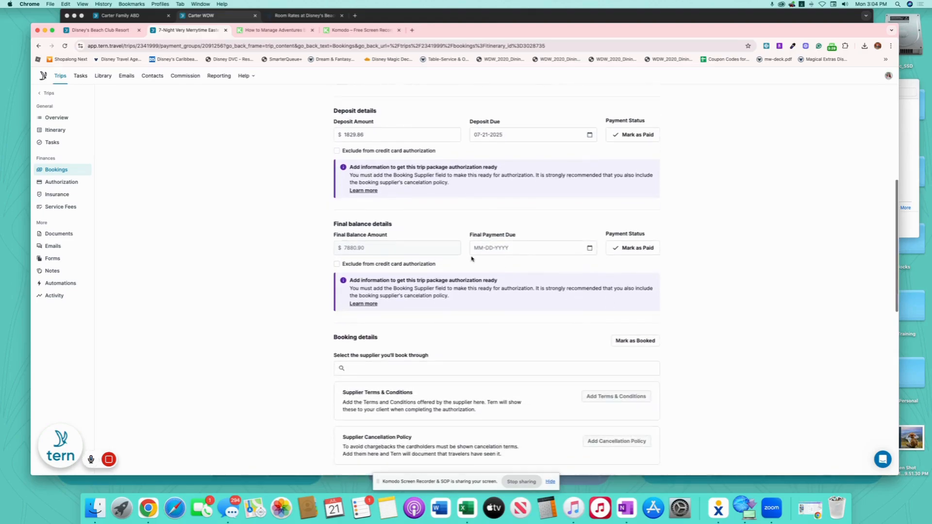
{"action": "left_click", "coordinate": [590, 249]}
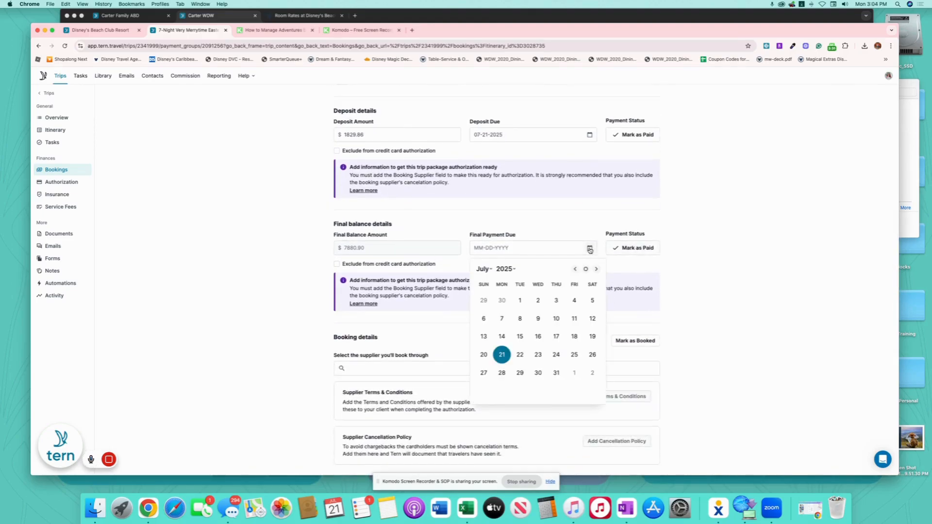
{"action": "left_click", "coordinate": [574, 354]}
Set the package's supplier to Disney Cruise Line.
{"action": "left_click", "coordinate": [446, 370]}
{"action": "type", "text": "D"}
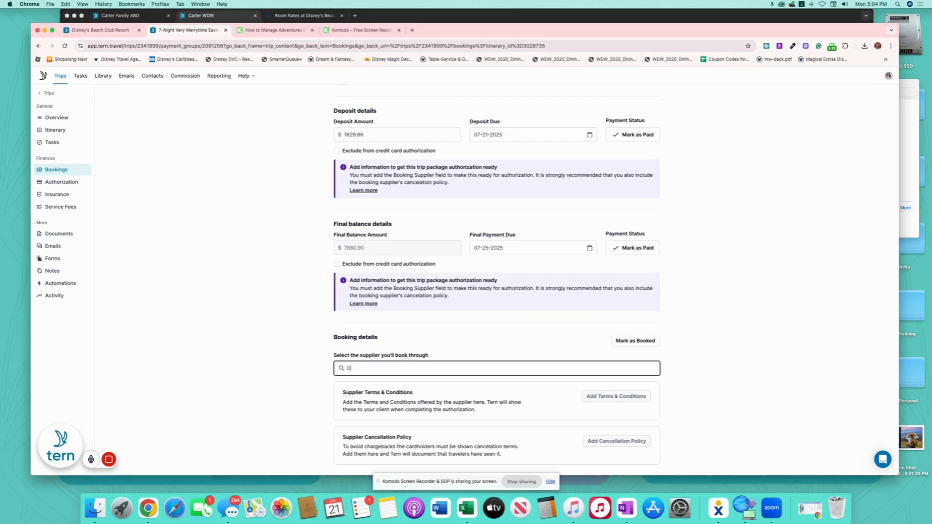
{"action": "type", "text": "isney Cr"}
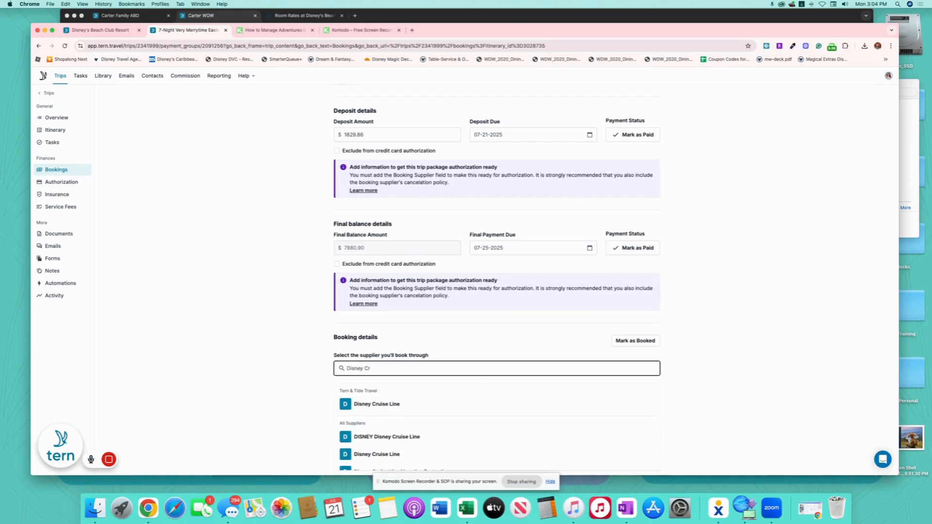
{"action": "left_click", "coordinate": [403, 403]}
Add a confirmation entry and enter the booking's confirmation number.
{"action": "scroll", "coordinate": [485, 379], "scroll_direction": "up", "scroll_amount": 6}
{"action": "scroll", "coordinate": [490, 378], "scroll_direction": "down", "scroll_amount": 7}
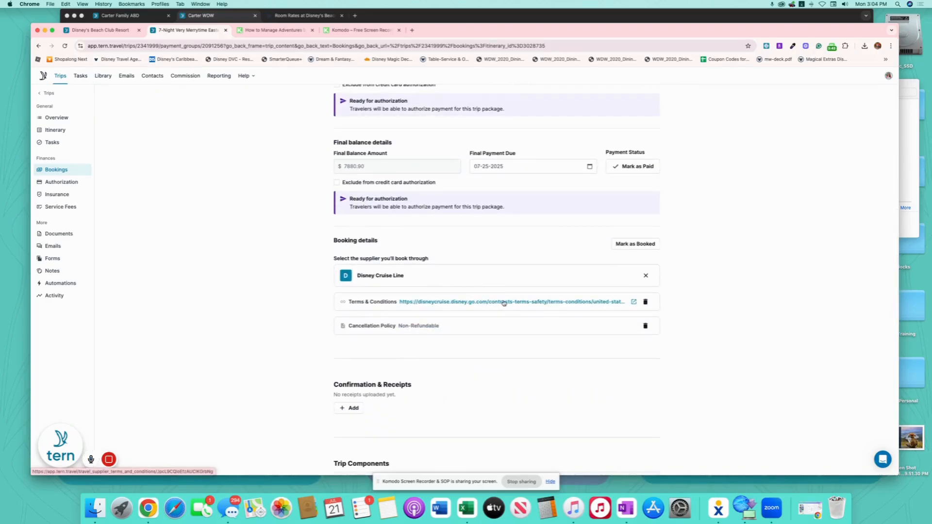
{"action": "scroll", "coordinate": [518, 324], "scroll_direction": "down", "scroll_amount": 3}
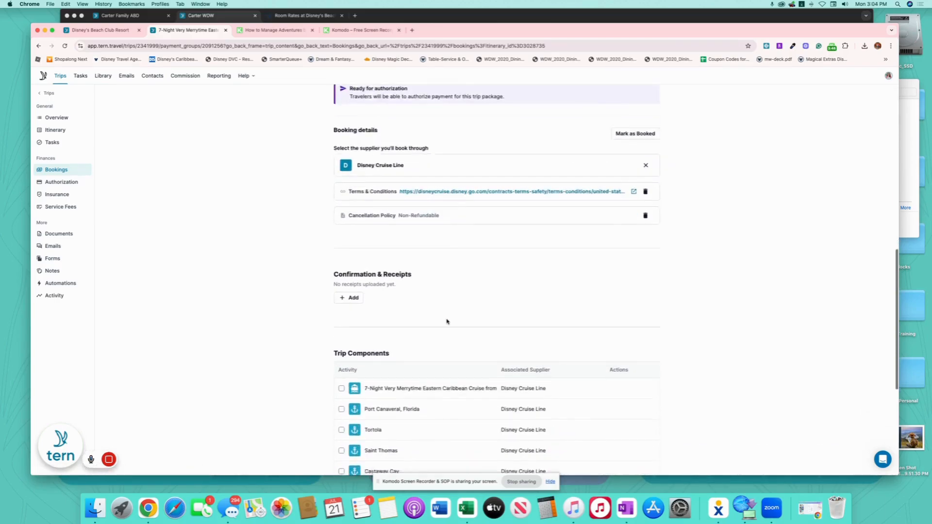
{"action": "scroll", "coordinate": [447, 322], "scroll_direction": "down", "scroll_amount": 3}
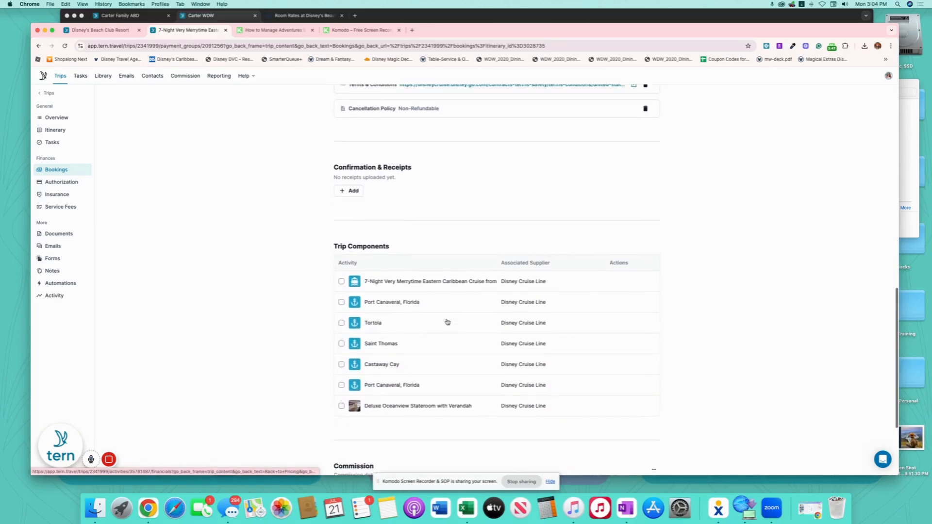
{"action": "scroll", "coordinate": [447, 322], "scroll_direction": "up", "scroll_amount": 3}
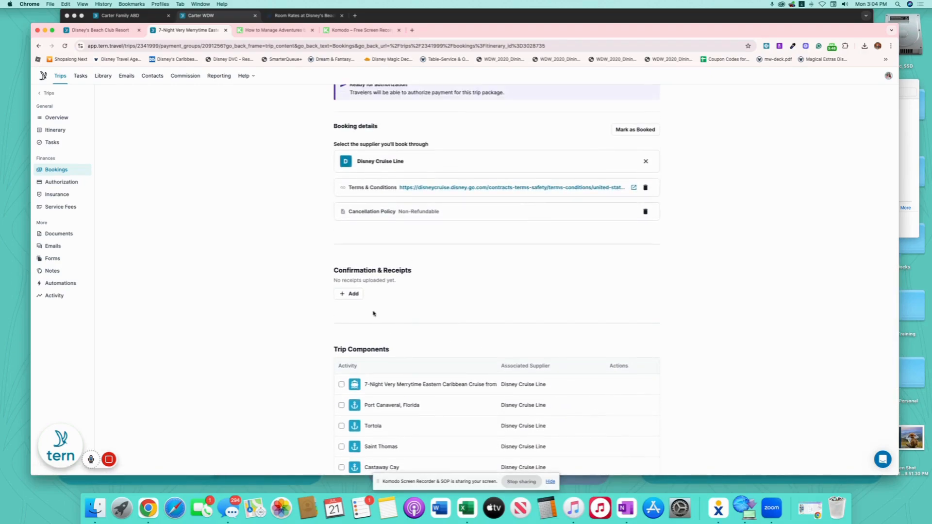
{"action": "left_click", "coordinate": [349, 294]}
{"action": "left_click", "coordinate": [425, 294]}
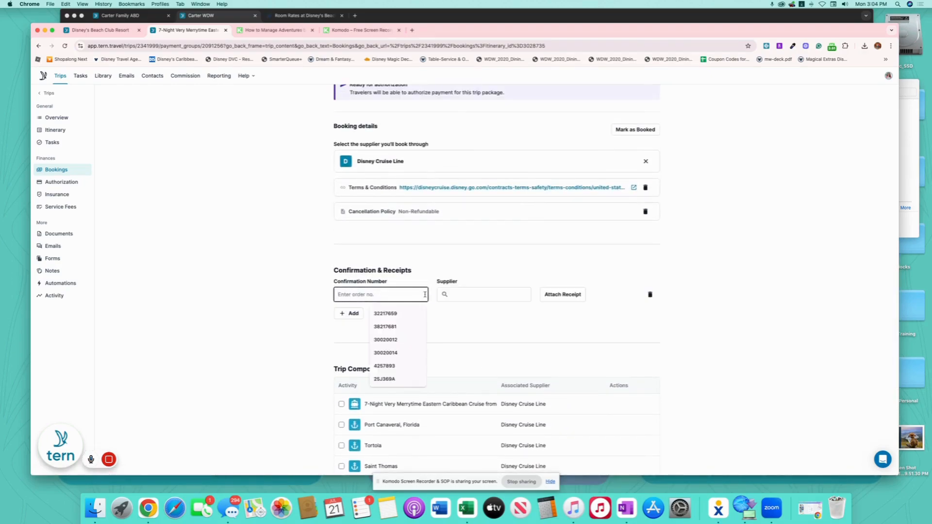
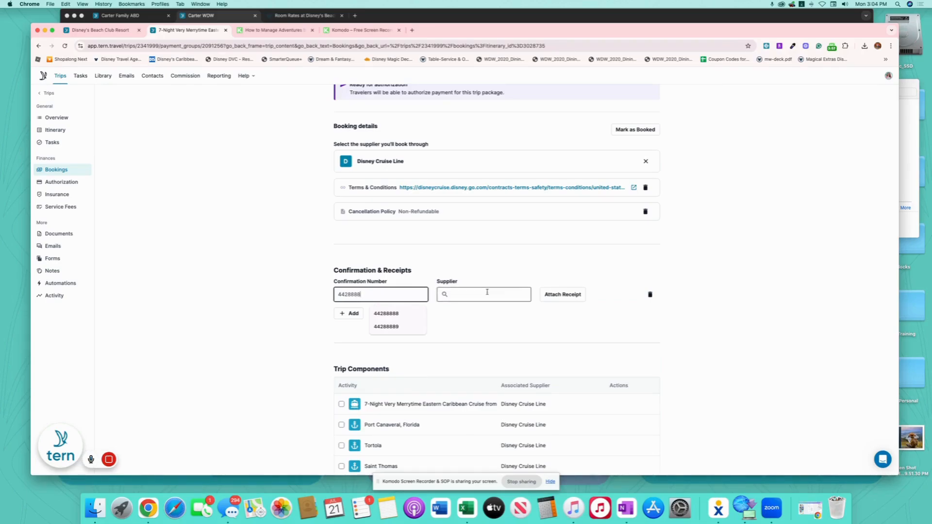
Set Disney Cruise Line as the confirmation's supplier.
{"action": "left_click", "coordinate": [487, 291]}
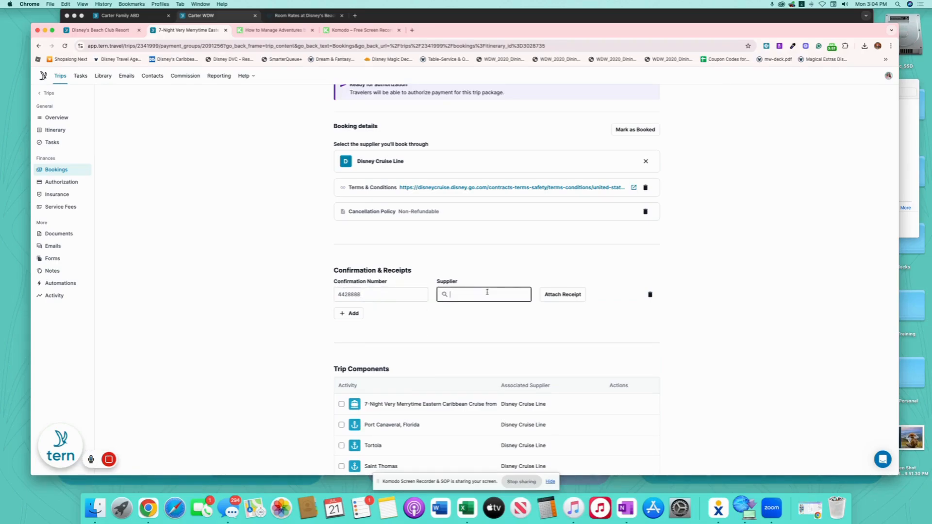
{"action": "type", "text": "Disney Cr"}
{"action": "left_click", "coordinate": [477, 331]}
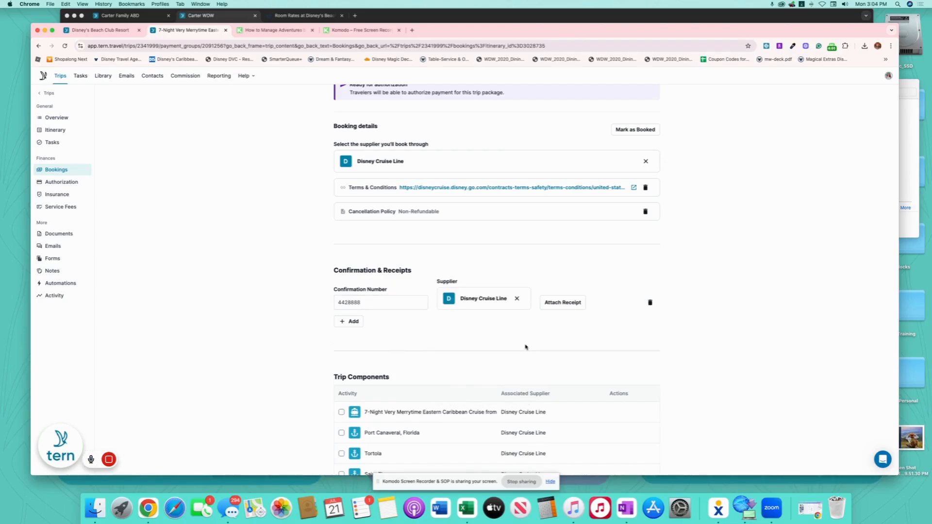
{"action": "scroll", "coordinate": [525, 346], "scroll_direction": "down", "scroll_amount": 5}
{"action": "left_click", "coordinate": [358, 377]}
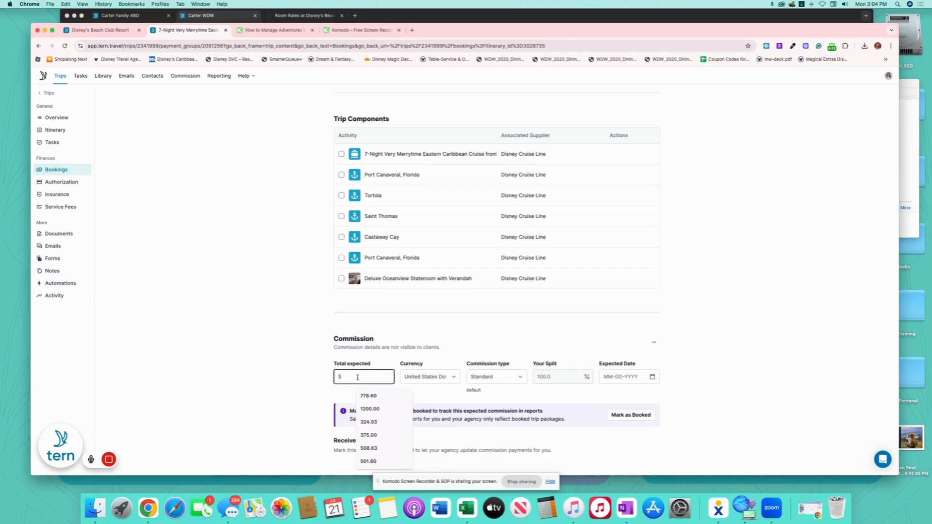
Enter $561.48 total expected commission dated November 15, 2025, then return to the itinerary board.
{"action": "type", "text": "561"}
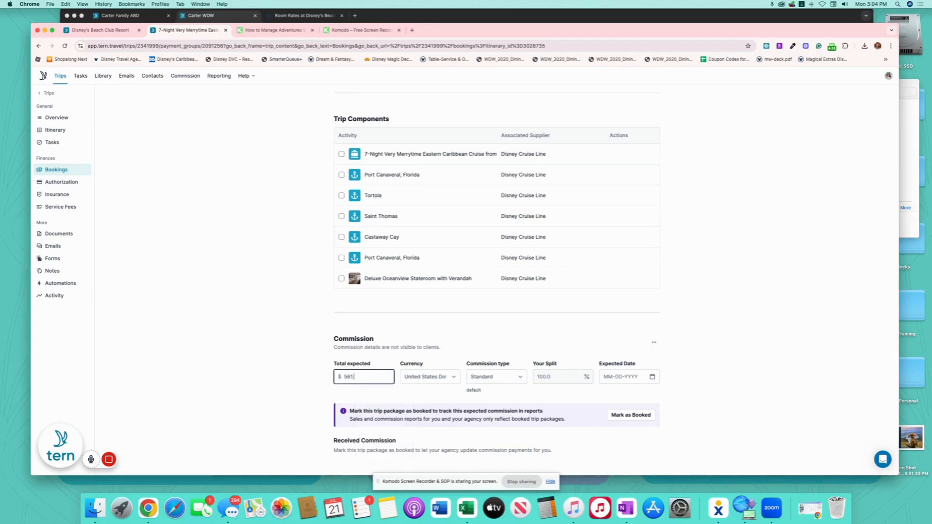
{"action": "type", "text": ".48"}
{"action": "left_click", "coordinate": [652, 377]}
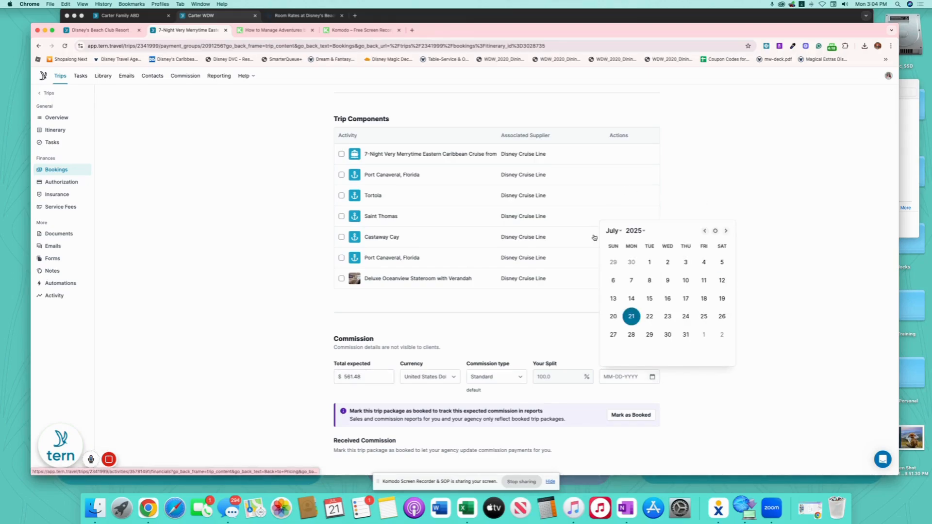
{"action": "left_click", "coordinate": [613, 231]}
{"action": "left_click", "coordinate": [626, 265]}
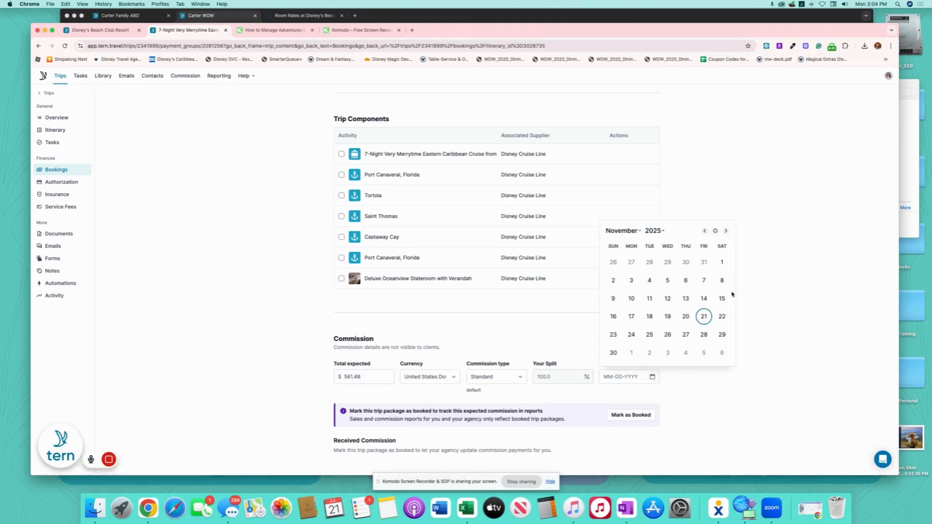
{"action": "left_click", "coordinate": [722, 299]}
{"action": "scroll", "coordinate": [418, 216], "scroll_direction": "up", "scroll_amount": 15}
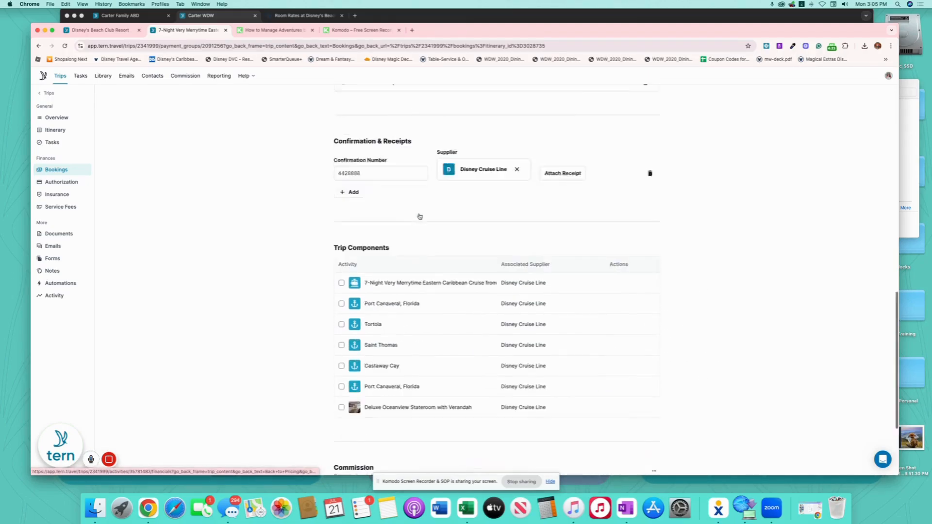
{"action": "scroll", "coordinate": [532, 267], "scroll_direction": "down", "scroll_amount": 3}
{"action": "scroll", "coordinate": [533, 267], "scroll_direction": "down", "scroll_amount": 10}
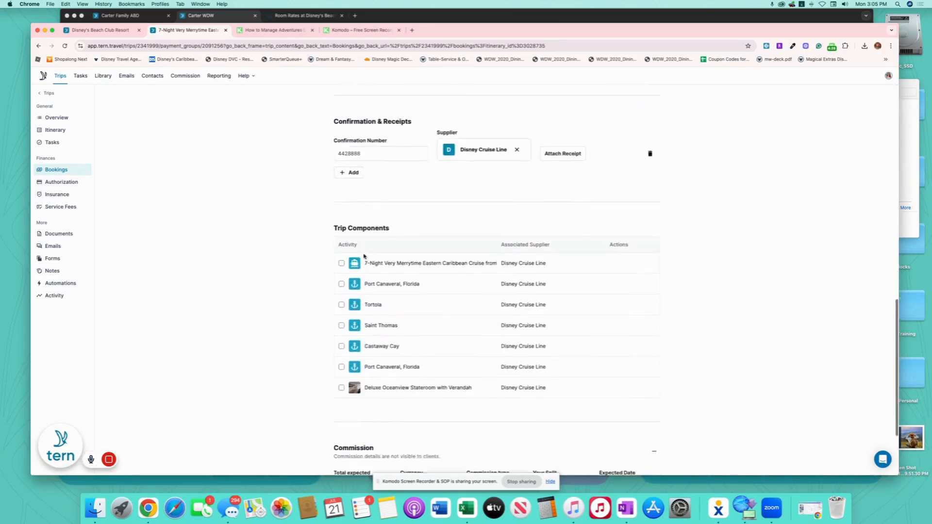
{"action": "scroll", "coordinate": [364, 257], "scroll_direction": "up", "scroll_amount": 15}
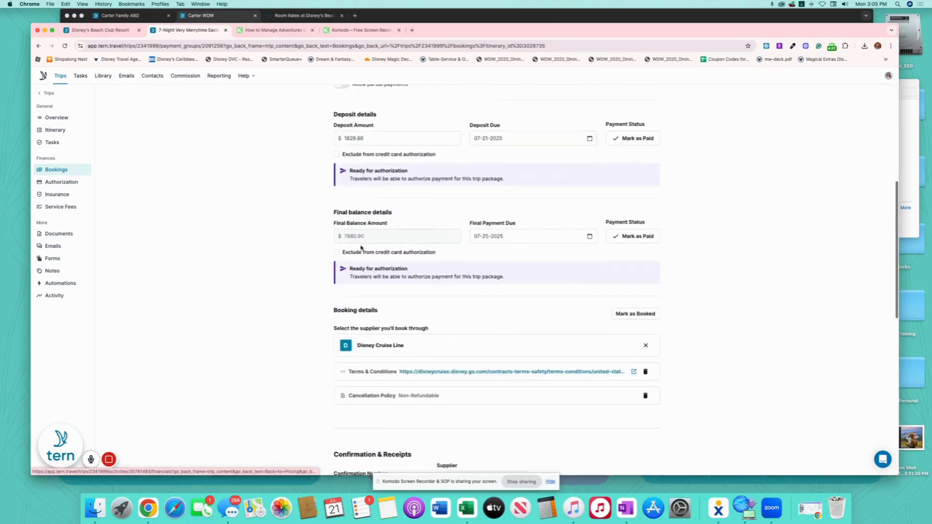
{"action": "left_click", "coordinate": [49, 130]}
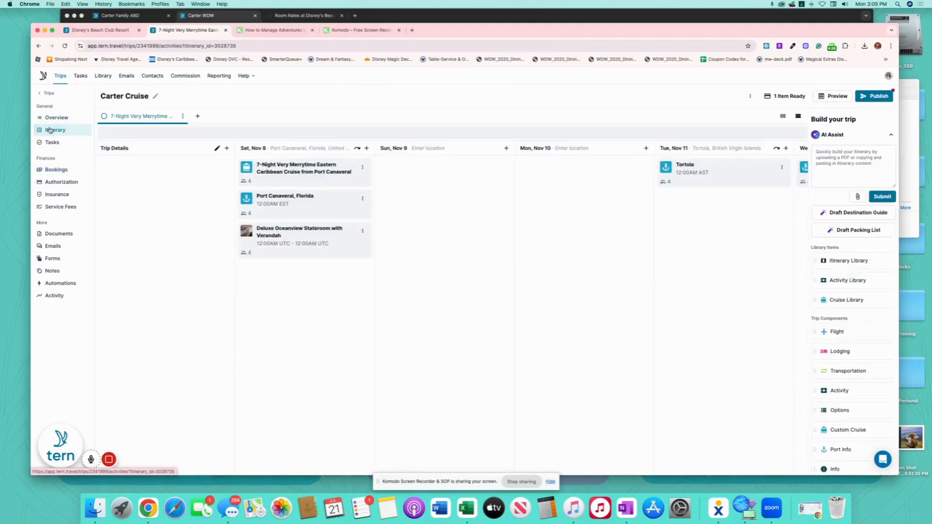
Retitle the stateroom lodging 'Deluxe Oceanview Stateroom with Verandah Stateroom 10010', then view the trip's Bookings.
{"action": "left_click", "coordinate": [341, 249]}
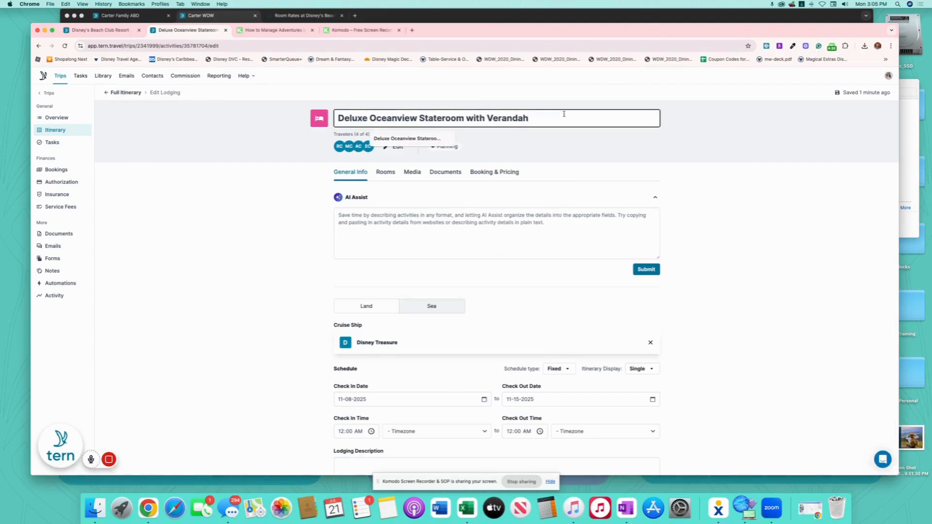
{"action": "type", "text": "Stateroom"}
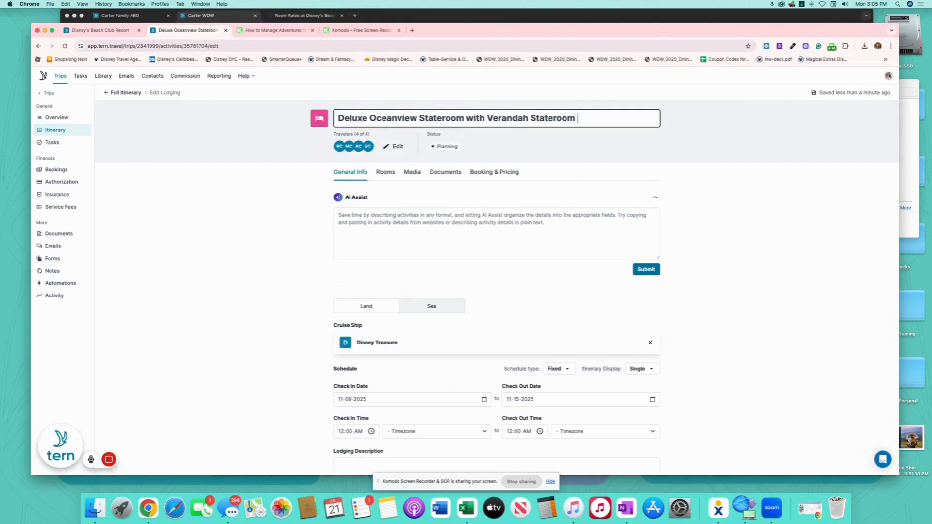
{"action": "type", "text": " 10010"}
{"action": "left_click", "coordinate": [243, 184]}
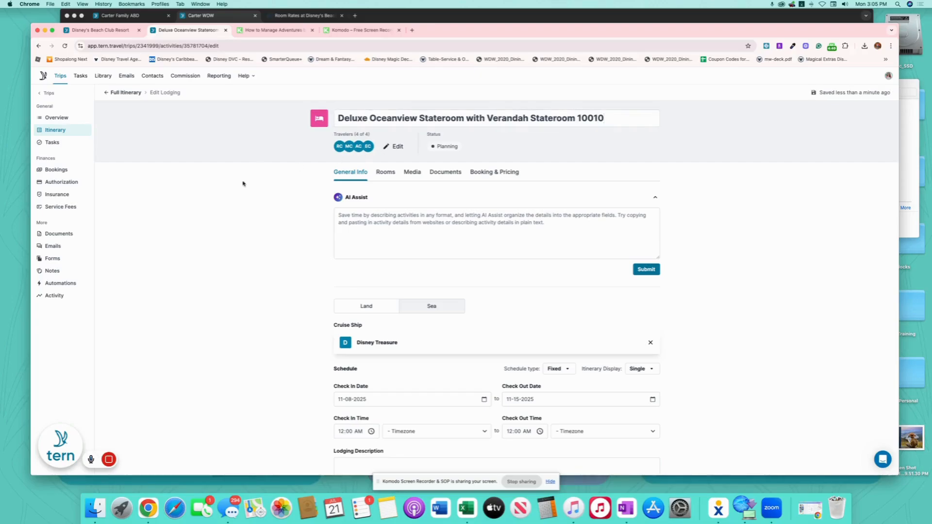
{"action": "left_click", "coordinate": [123, 93]}
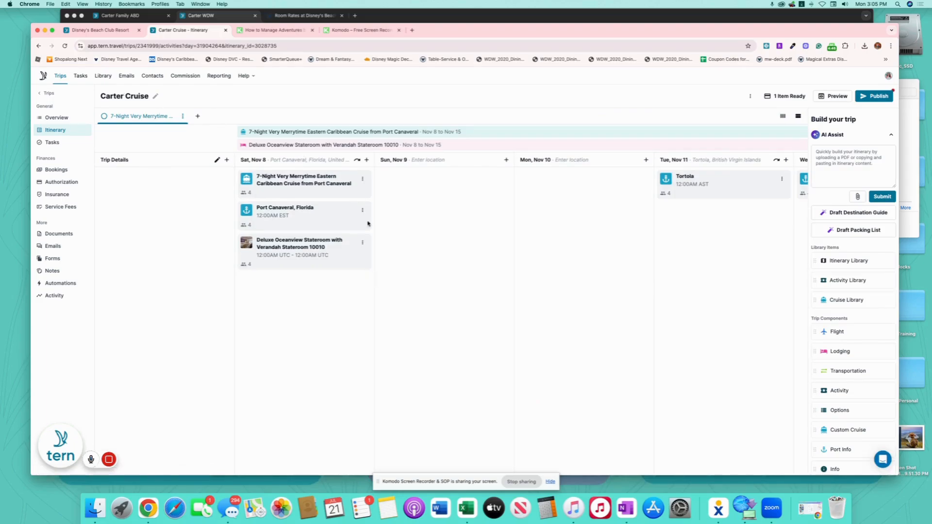
{"action": "left_click", "coordinate": [56, 170]}
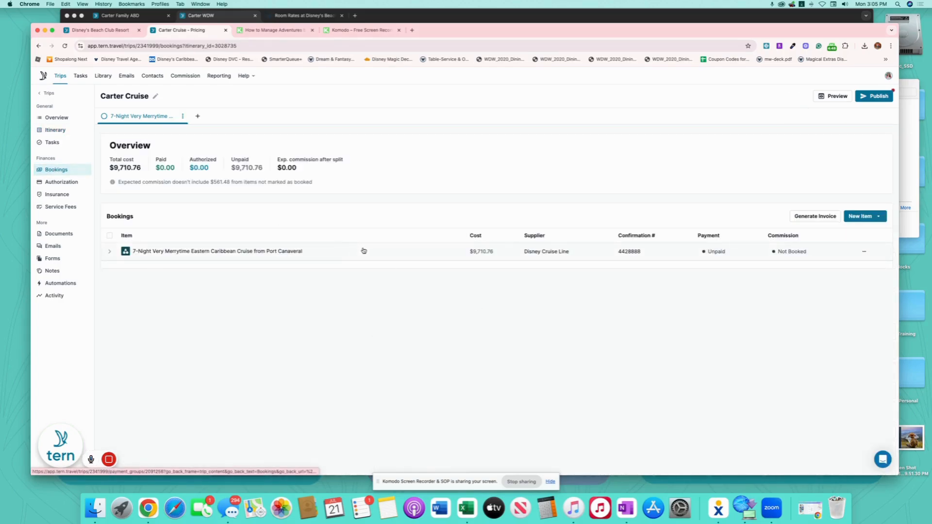
{"action": "left_click", "coordinate": [155, 96]}
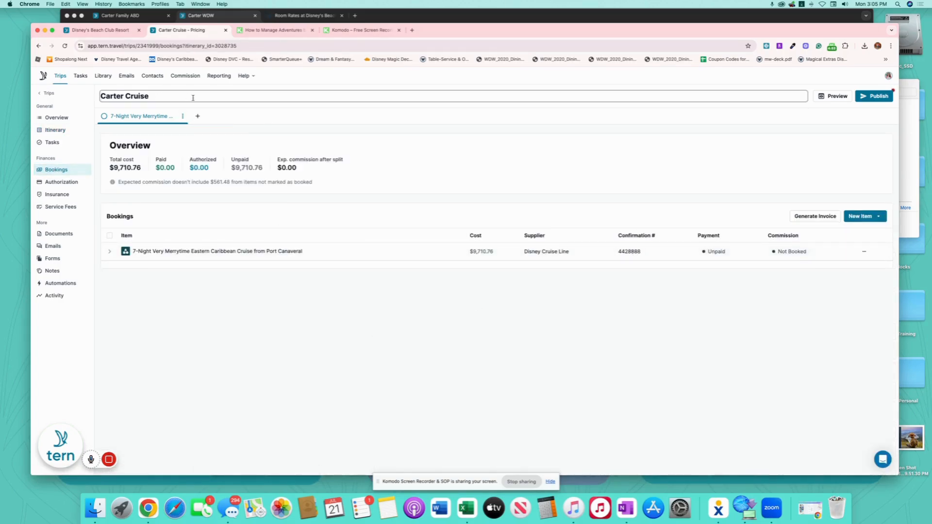
{"action": "left_click", "coordinate": [436, 132]}
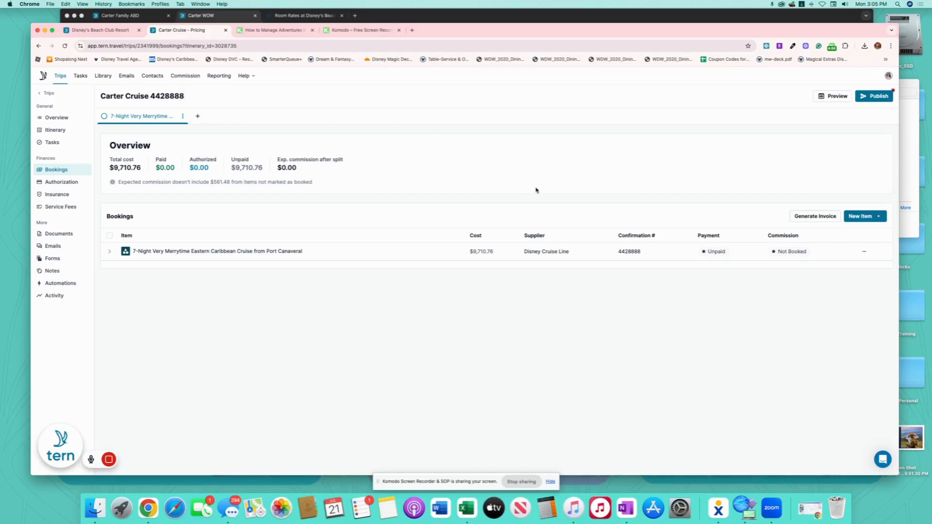
{"action": "left_click", "coordinate": [877, 98]}
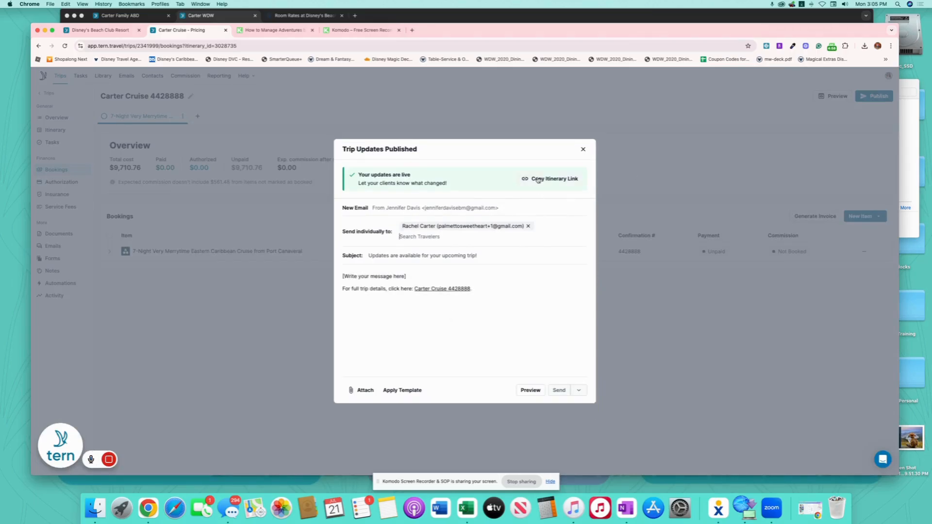
{"action": "left_click", "coordinate": [538, 180]}
{"action": "left_click", "coordinate": [582, 150]}
{"action": "left_click", "coordinate": [481, 19]}
{"action": "left_click", "coordinate": [402, 30]}
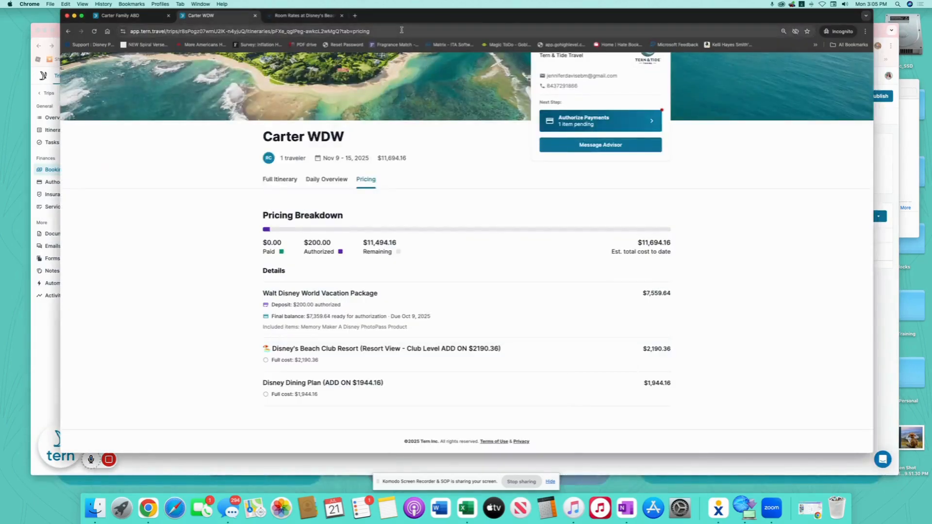
{"action": "key", "text": "super+v"}
{"action": "key", "text": "Return"}
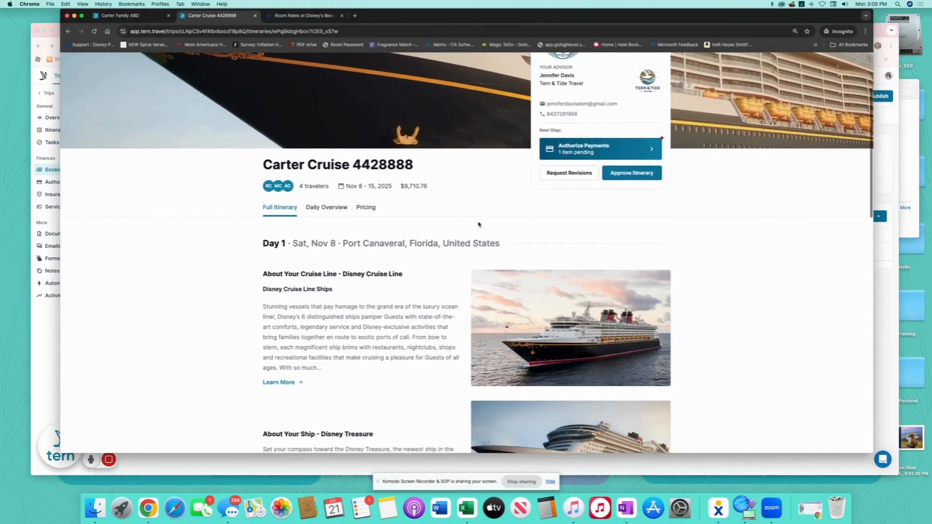
{"action": "scroll", "coordinate": [479, 224], "scroll_direction": "down", "scroll_amount": 4}
{"action": "scroll", "coordinate": [359, 236], "scroll_direction": "down", "scroll_amount": 2}
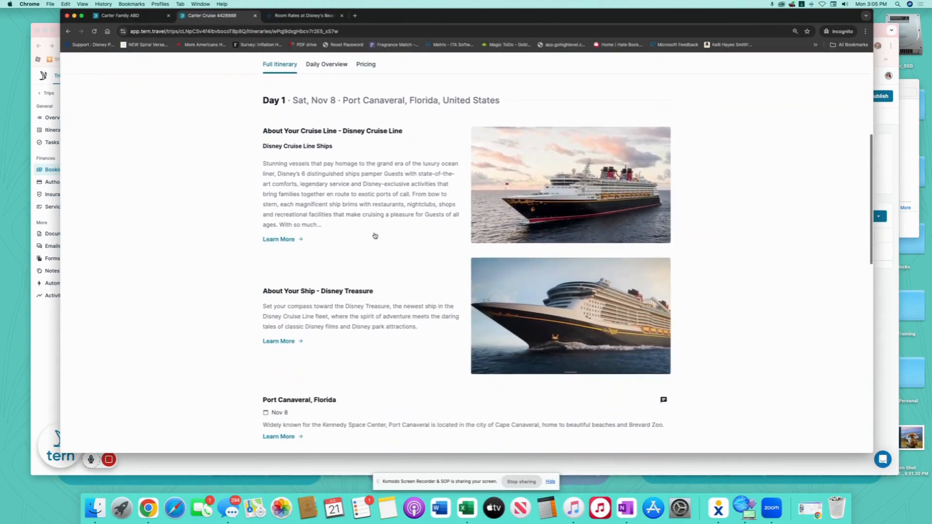
{"action": "scroll", "coordinate": [411, 226], "scroll_direction": "down", "scroll_amount": 1}
{"action": "scroll", "coordinate": [398, 219], "scroll_direction": "down", "scroll_amount": 2}
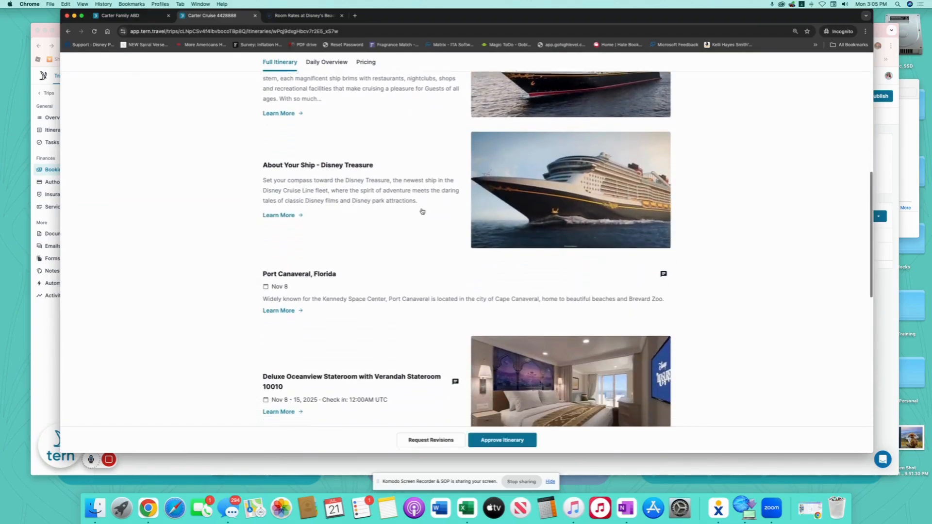
{"action": "scroll", "coordinate": [369, 203], "scroll_direction": "down", "scroll_amount": 1}
{"action": "left_click", "coordinate": [279, 183]}
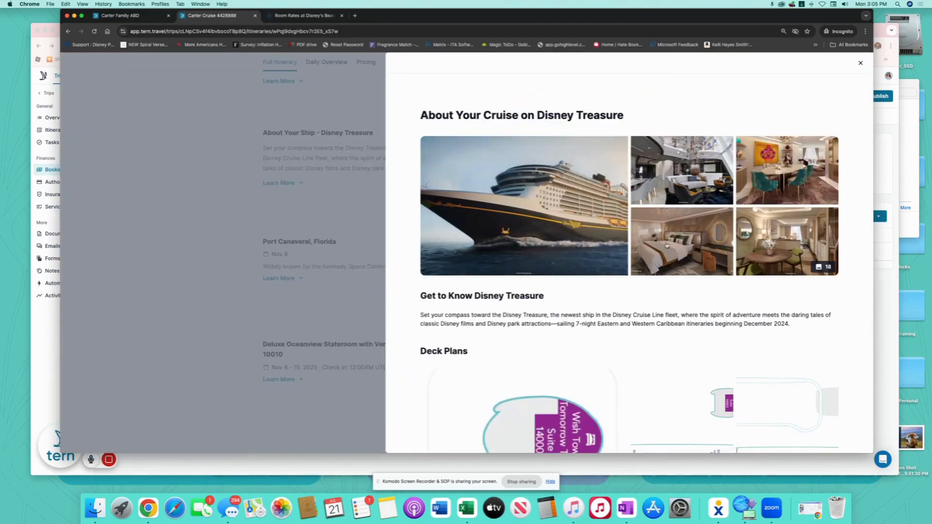
{"action": "scroll", "coordinate": [679, 243], "scroll_direction": "down", "scroll_amount": 5}
{"action": "scroll", "coordinate": [684, 238], "scroll_direction": "down", "scroll_amount": 4}
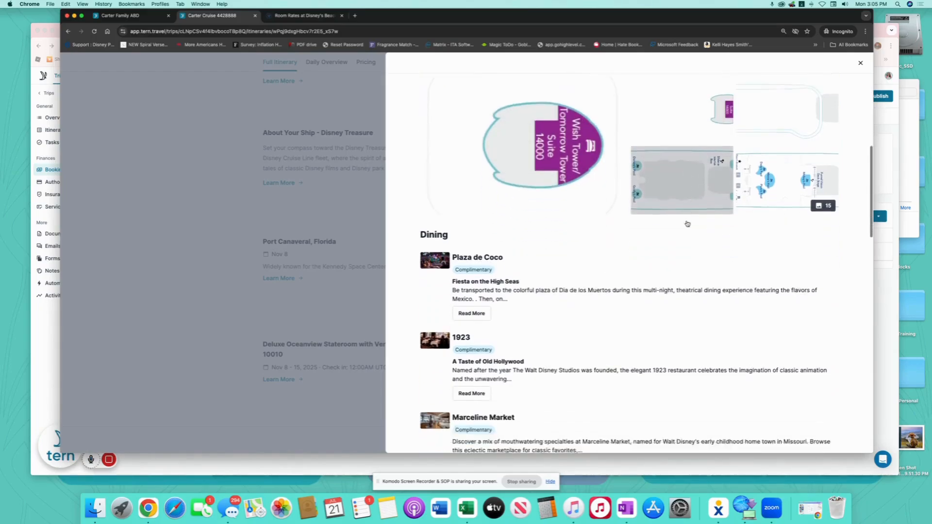
{"action": "scroll", "coordinate": [686, 221], "scroll_direction": "down", "scroll_amount": 3}
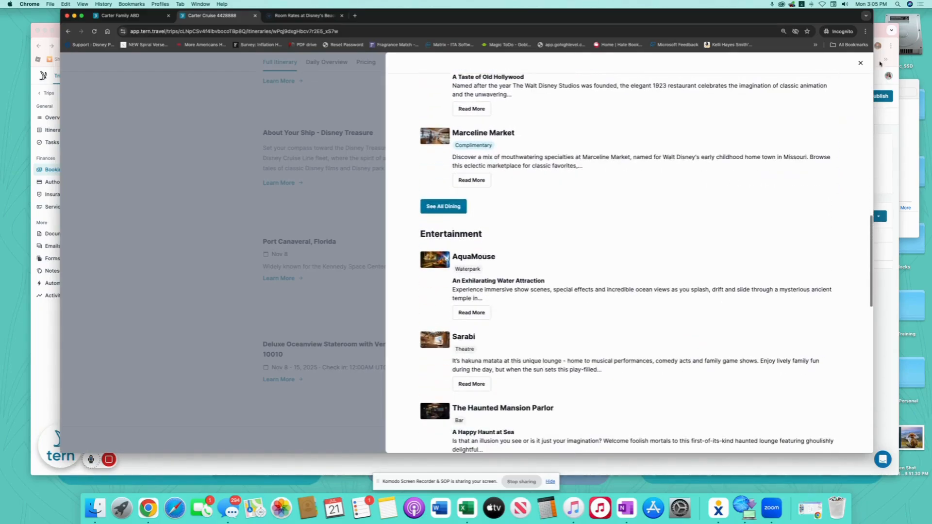
{"action": "left_click", "coordinate": [860, 62]}
{"action": "scroll", "coordinate": [422, 202], "scroll_direction": "down", "scroll_amount": 4}
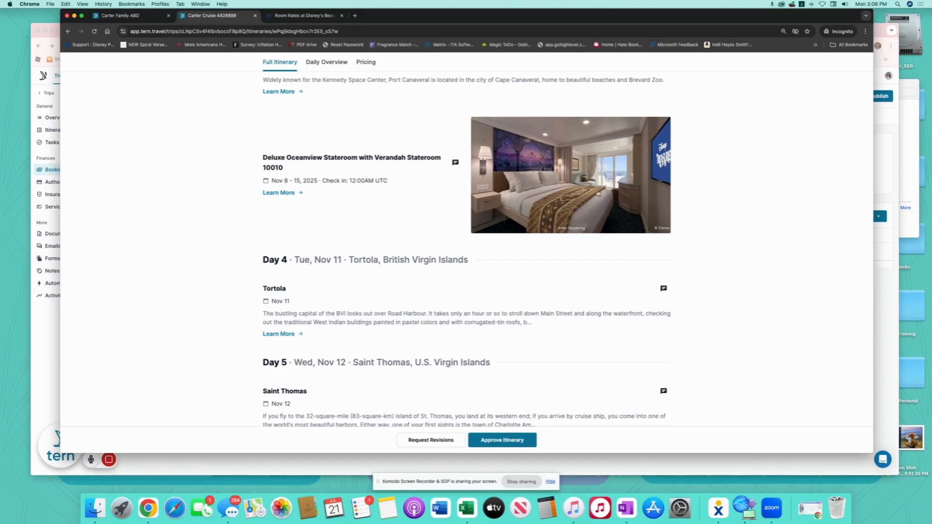
{"action": "left_click", "coordinate": [280, 192]}
{"action": "scroll", "coordinate": [712, 240], "scroll_direction": "down", "scroll_amount": 3}
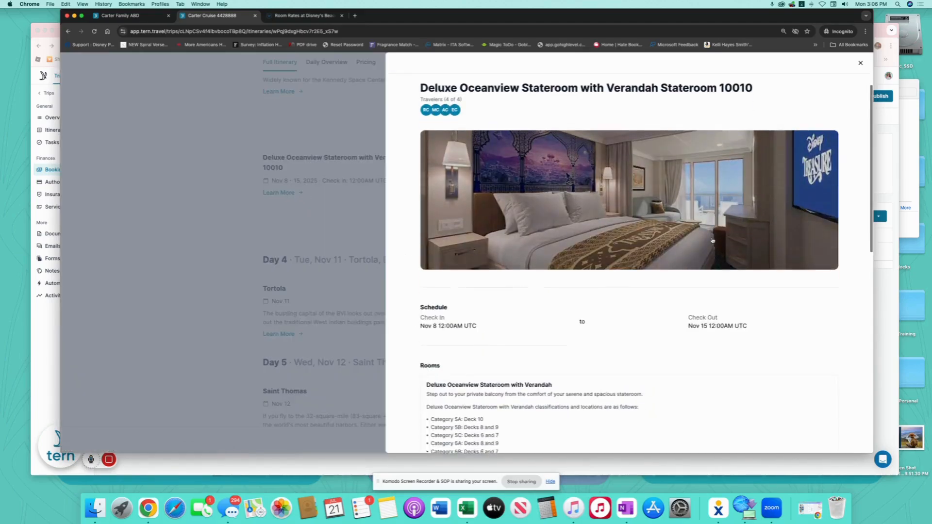
{"action": "scroll", "coordinate": [712, 240], "scroll_direction": "down", "scroll_amount": 10}
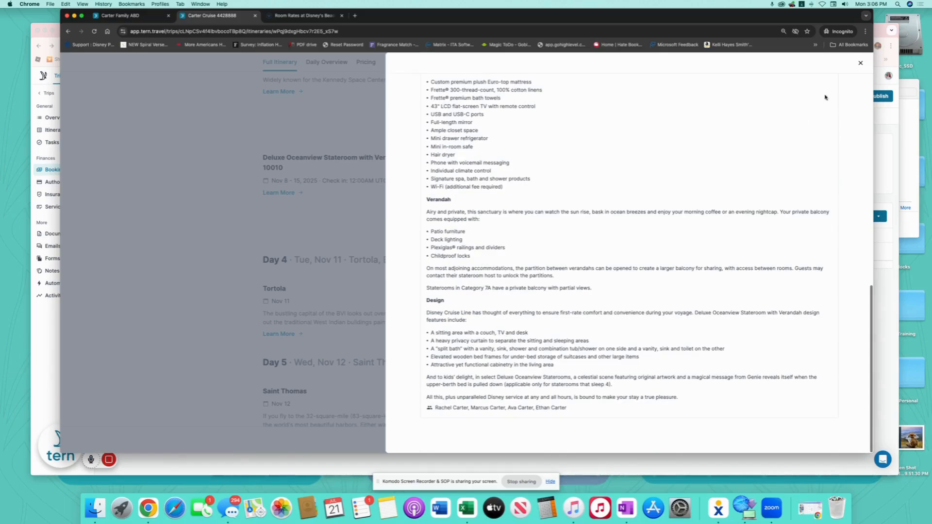
{"action": "left_click", "coordinate": [862, 64]}
{"action": "scroll", "coordinate": [430, 280], "scroll_direction": "down", "scroll_amount": 5}
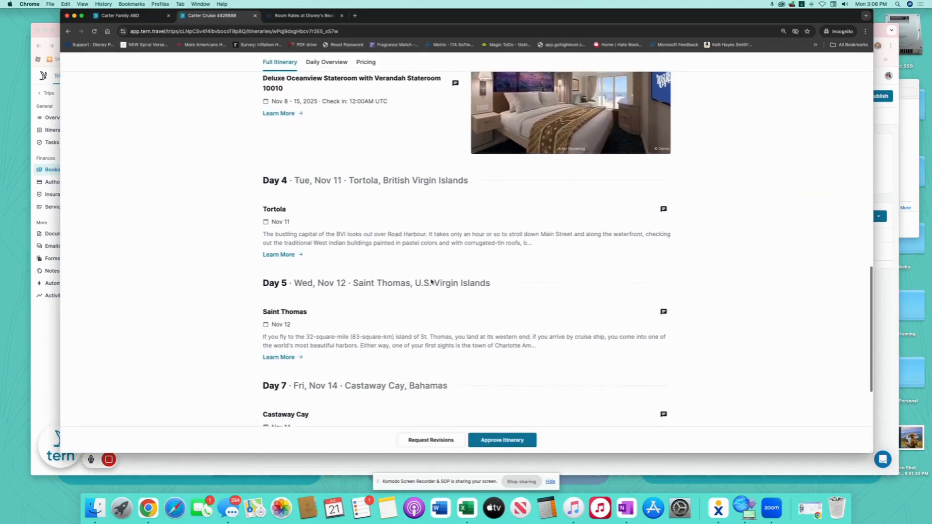
{"action": "scroll", "coordinate": [468, 287], "scroll_direction": "down", "scroll_amount": 3}
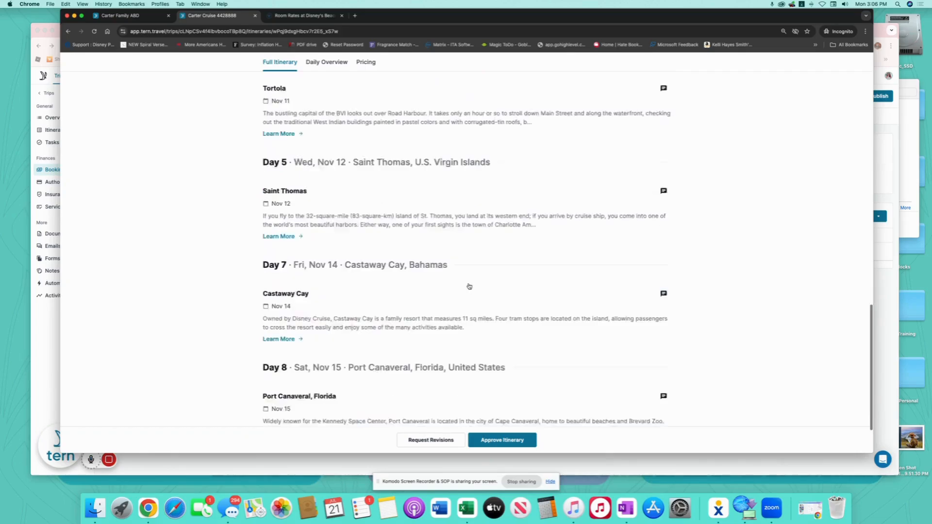
{"action": "scroll", "coordinate": [395, 241], "scroll_direction": "up", "scroll_amount": 15}
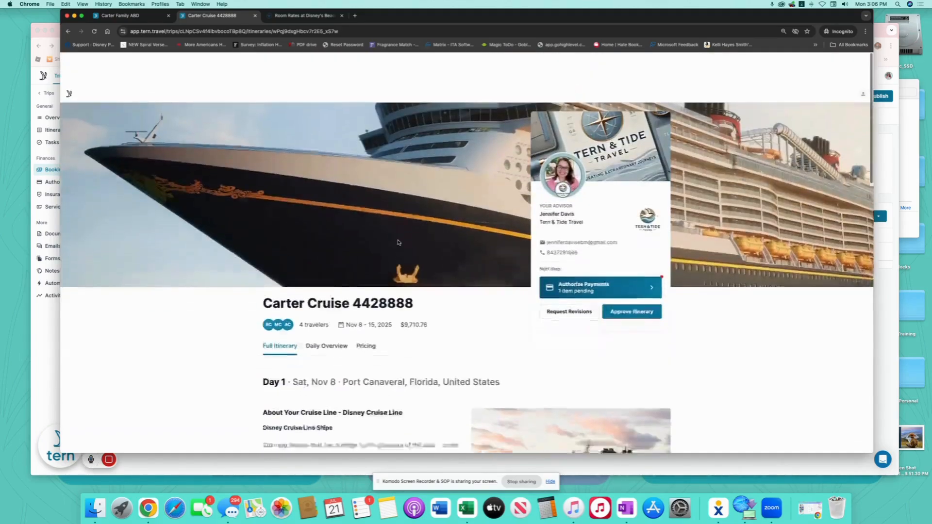
Approve the Carter Cruise itinerary from its pricing breakdown.
{"action": "left_click", "coordinate": [366, 314]}
{"action": "scroll", "coordinate": [461, 329], "scroll_direction": "down", "scroll_amount": 3}
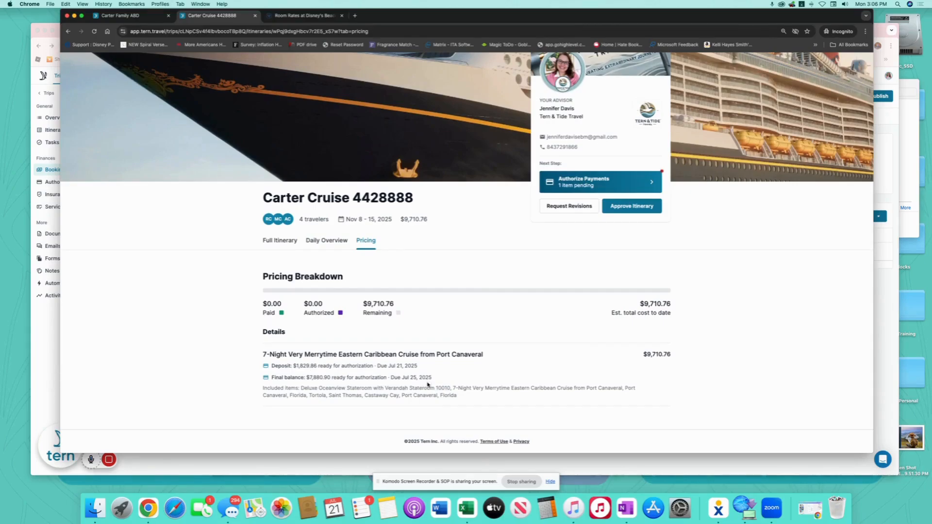
{"action": "left_click", "coordinate": [638, 205]}
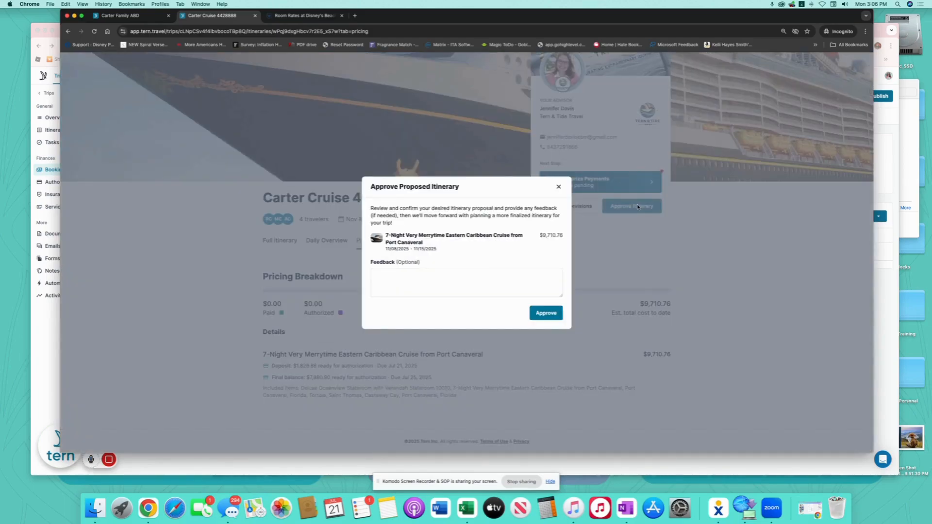
{"action": "left_click", "coordinate": [554, 314]}
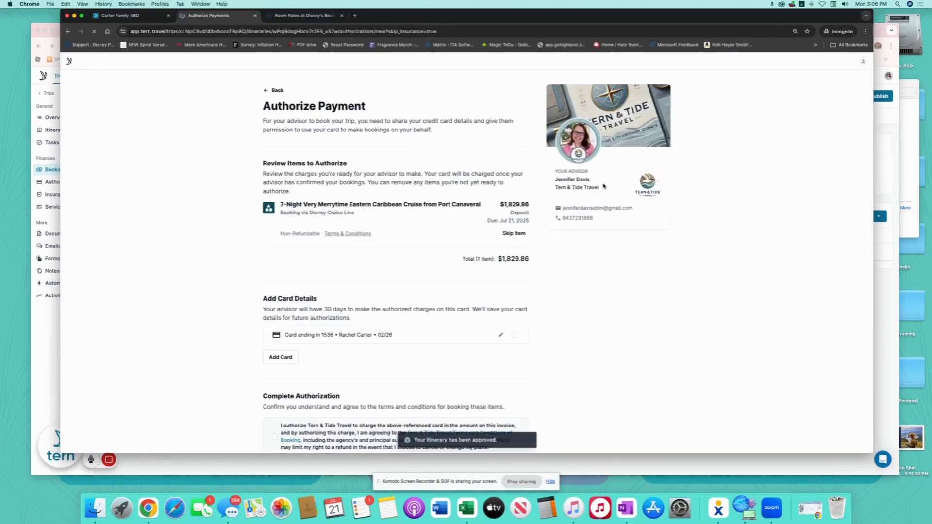
Select the saved card to pay the $1,829.86 deposit.
{"action": "scroll", "coordinate": [399, 174], "scroll_direction": "down", "scroll_amount": 2}
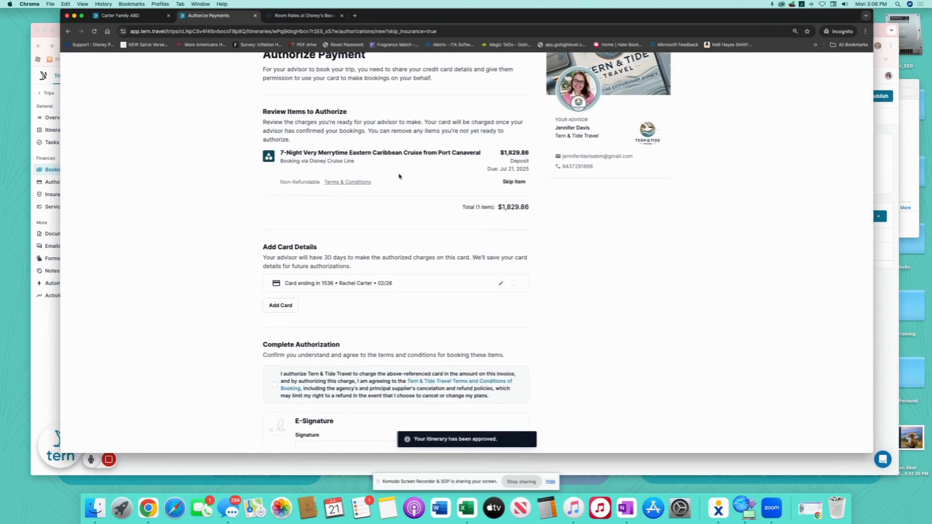
{"action": "scroll", "coordinate": [399, 176], "scroll_direction": "down", "scroll_amount": 2}
{"action": "left_click", "coordinate": [515, 236]}
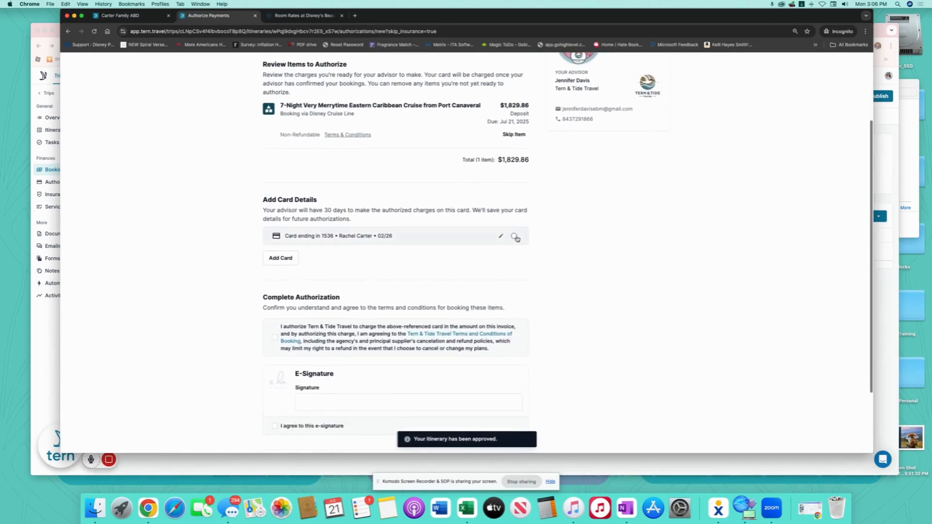
{"action": "scroll", "coordinate": [580, 235], "scroll_direction": "up", "scroll_amount": 3}
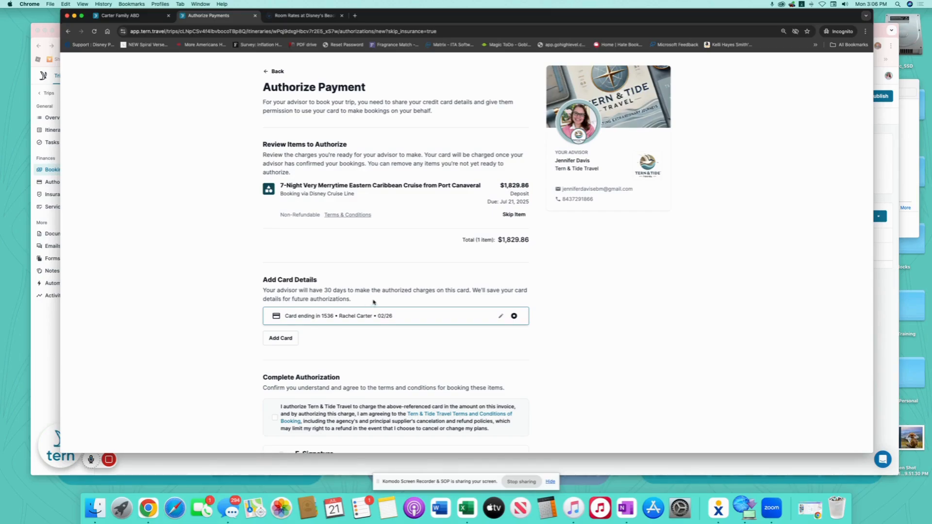
{"action": "scroll", "coordinate": [374, 302], "scroll_direction": "up", "scroll_amount": 1}
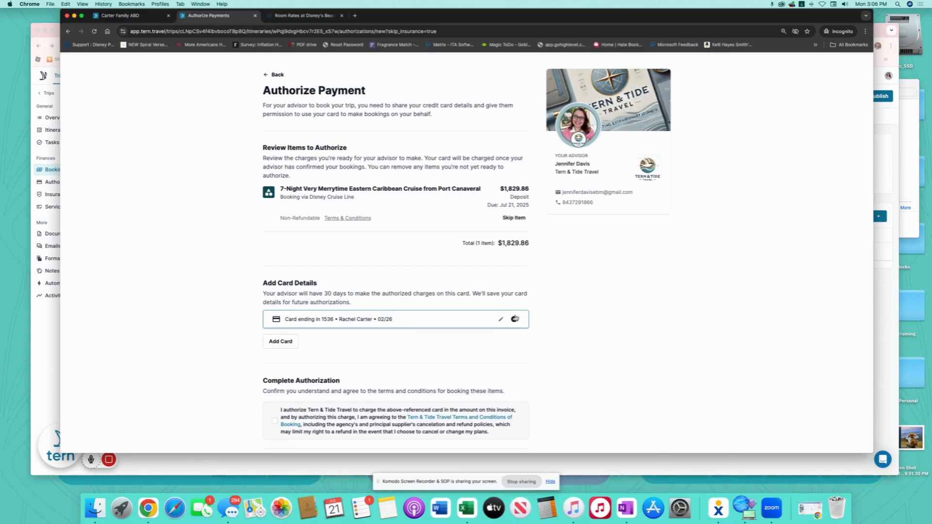
{"action": "scroll", "coordinate": [557, 329], "scroll_direction": "down", "scroll_amount": 5}
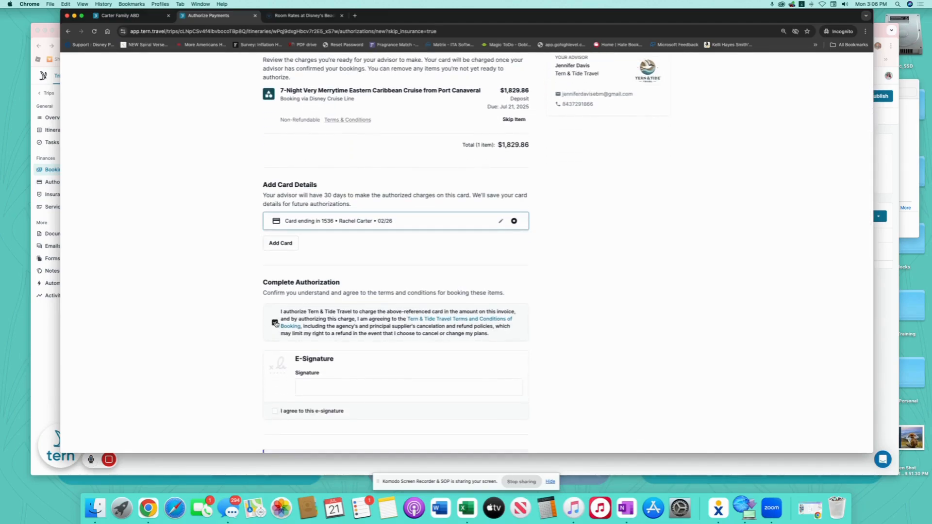
{"action": "scroll", "coordinate": [372, 318], "scroll_direction": "down", "scroll_amount": 2}
Sign with the client's full name, accept the e-signature terms, and submit the authorization.
{"action": "left_click", "coordinate": [341, 337]}
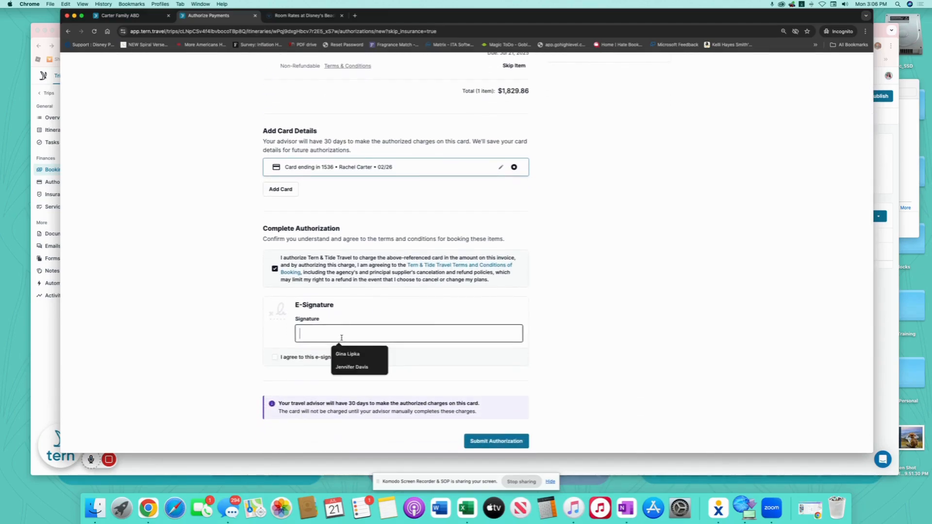
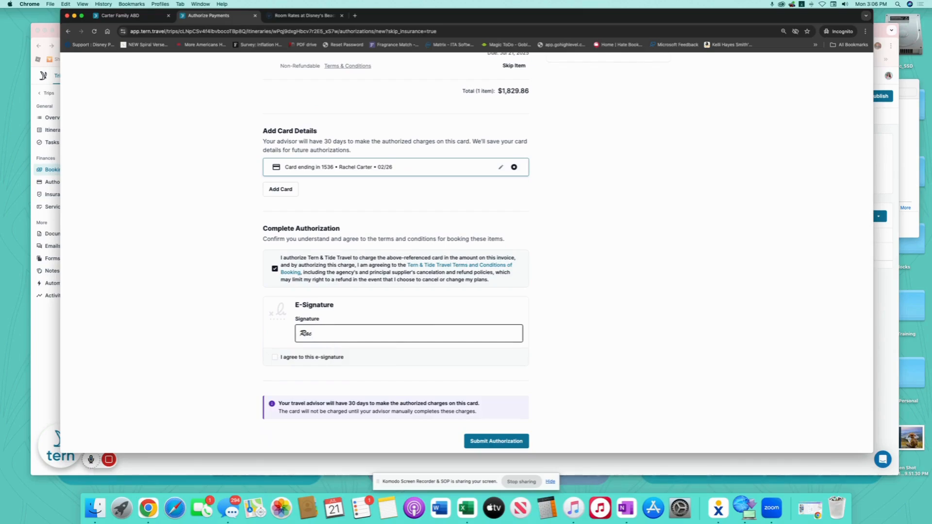
{"action": "left_click", "coordinate": [284, 359]}
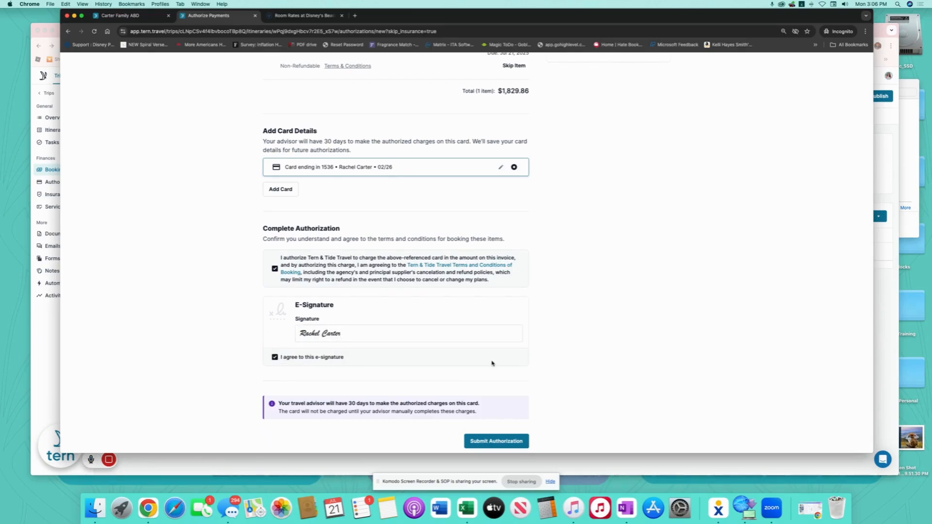
{"action": "scroll", "coordinate": [500, 369], "scroll_direction": "down", "scroll_amount": 1}
{"action": "left_click", "coordinate": [494, 423]}
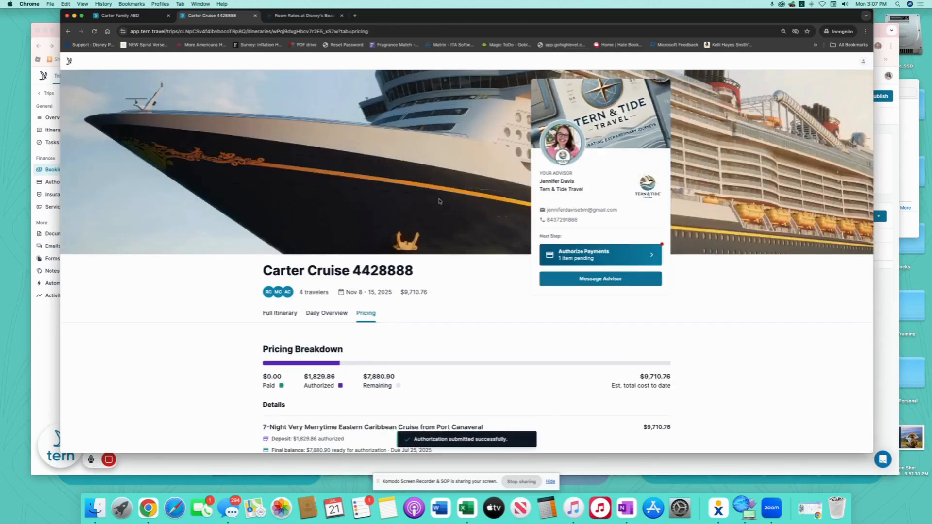
In the advisor's authorizations, open the authorized deposit and mark it paid.
{"action": "left_click", "coordinate": [38, 45]}
{"action": "left_click", "coordinate": [65, 45]}
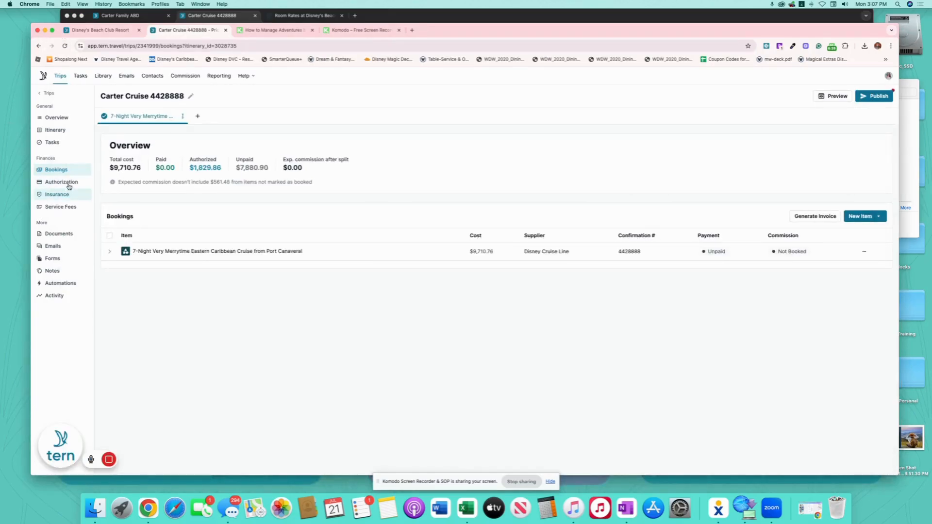
{"action": "left_click", "coordinate": [68, 183]}
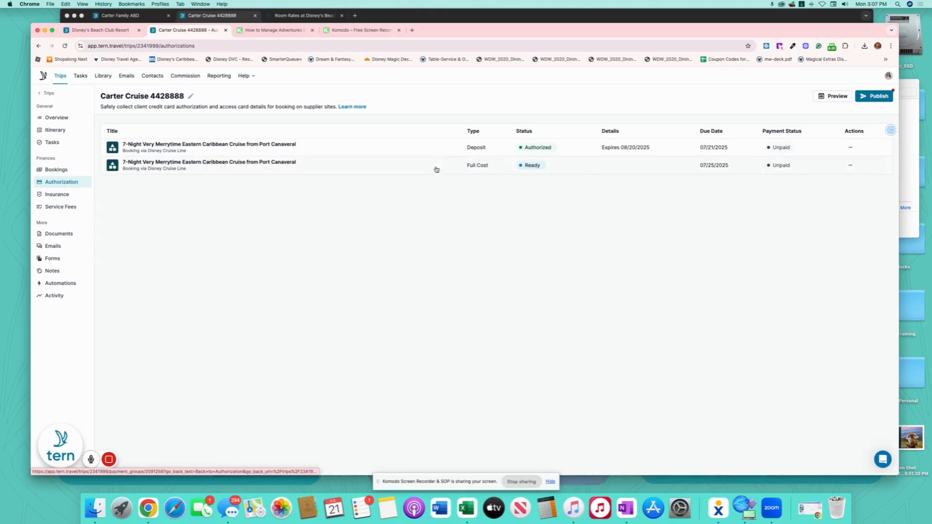
{"action": "left_click", "coordinate": [441, 146]}
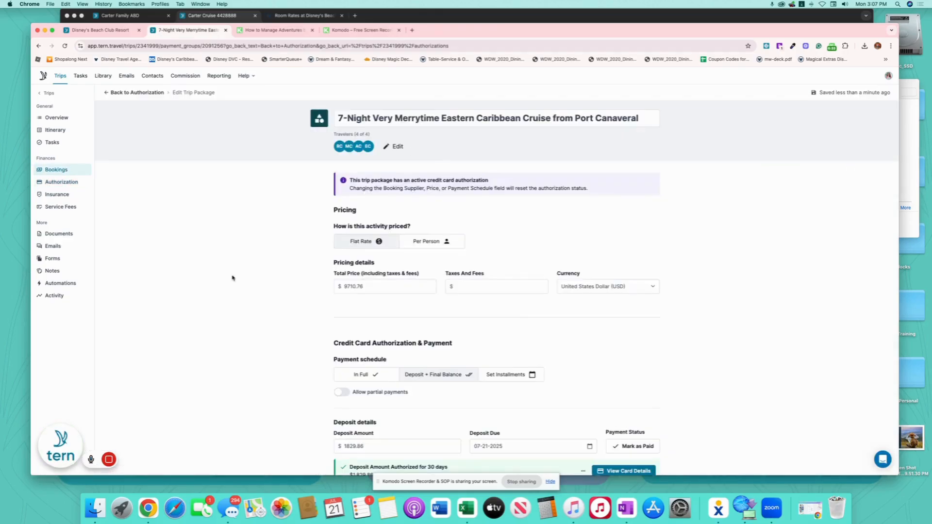
{"action": "scroll", "coordinate": [585, 320], "scroll_direction": "down", "scroll_amount": 5}
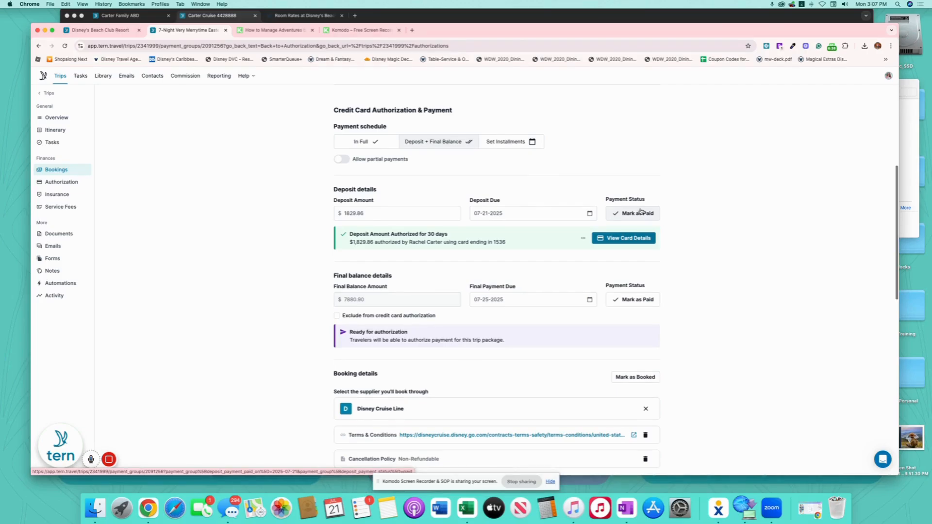
{"action": "left_click", "coordinate": [640, 212]}
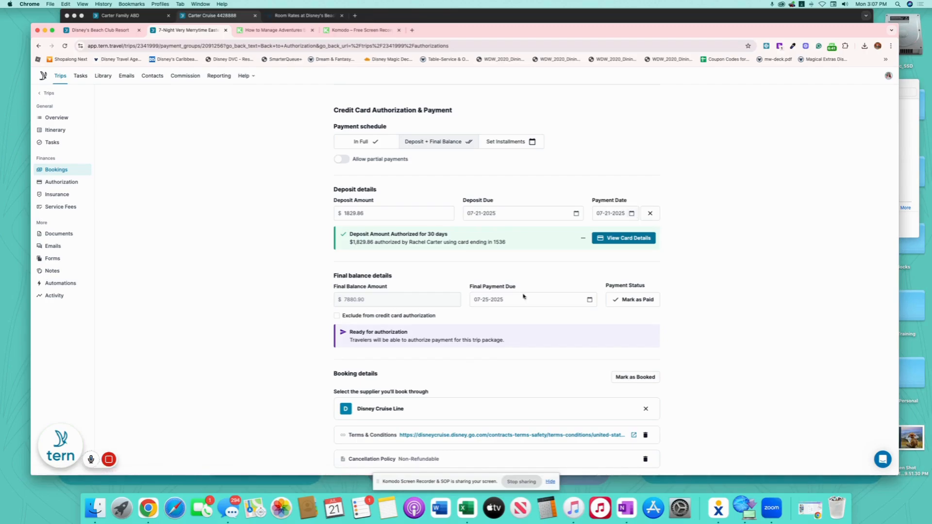
{"action": "scroll", "coordinate": [584, 356], "scroll_direction": "up", "scroll_amount": 5}
{"action": "scroll", "coordinate": [584, 355], "scroll_direction": "down", "scroll_amount": 7}
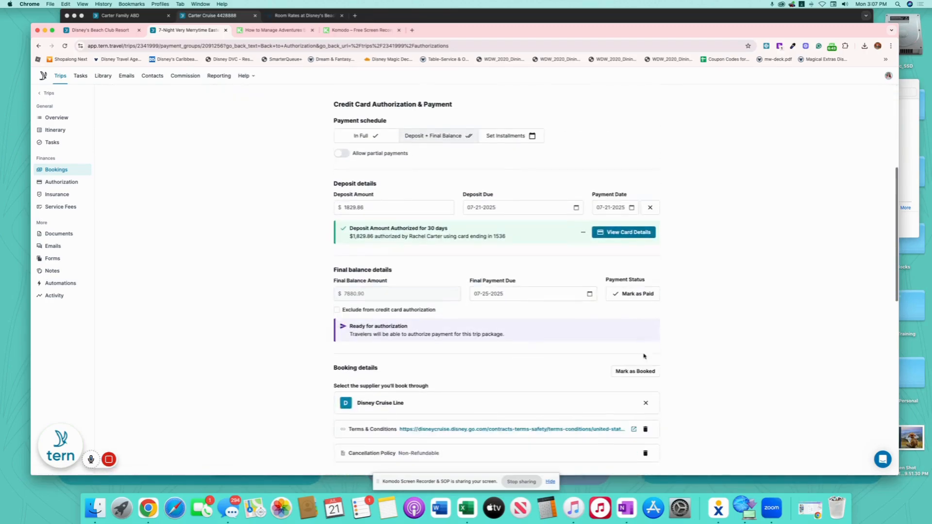
Mark the cruise package as booked and confirm.
{"action": "left_click", "coordinate": [635, 296]}
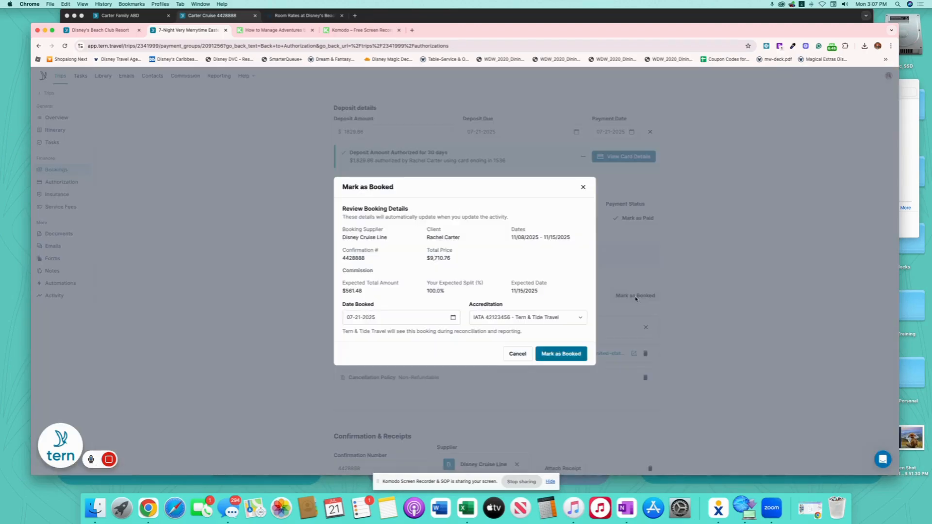
{"action": "left_click", "coordinate": [555, 356]}
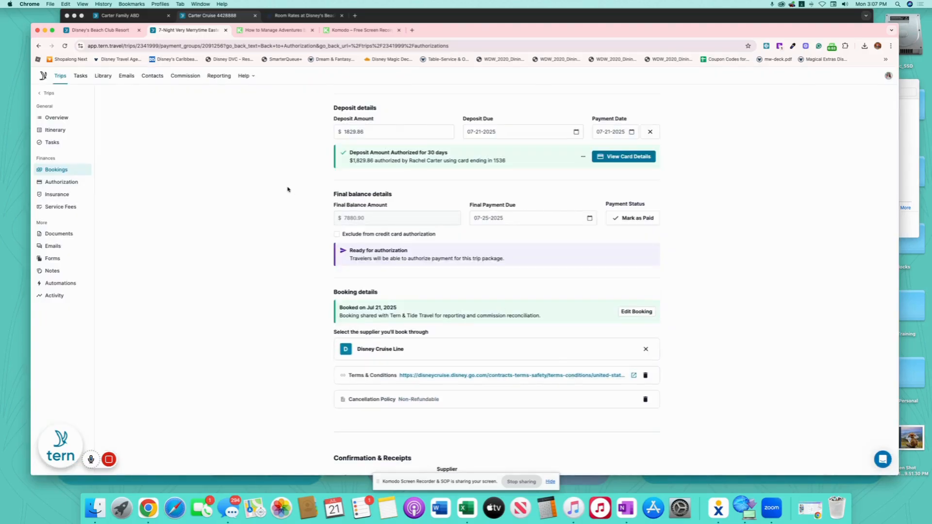
{"action": "scroll", "coordinate": [287, 189], "scroll_direction": "up", "scroll_amount": 6}
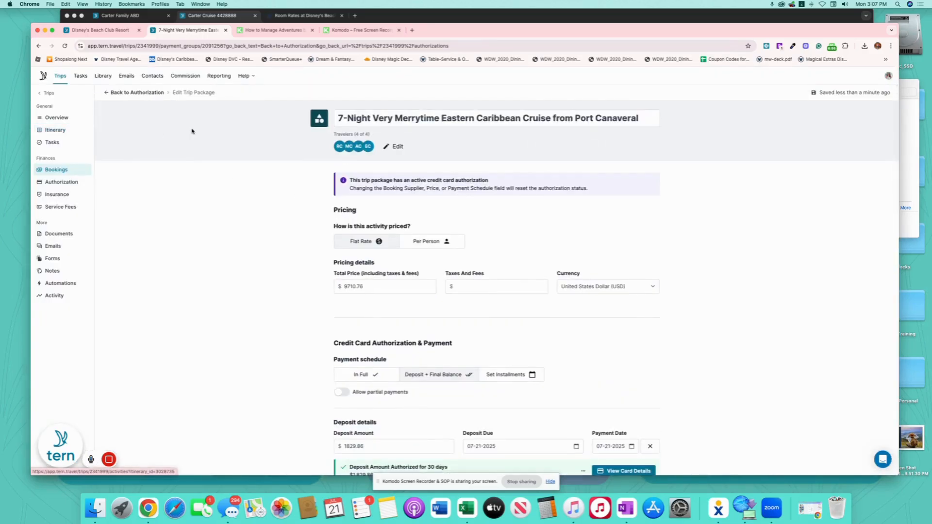
Set the trip status to 2025 Booked With Deposit.
{"action": "left_click", "coordinate": [57, 118]}
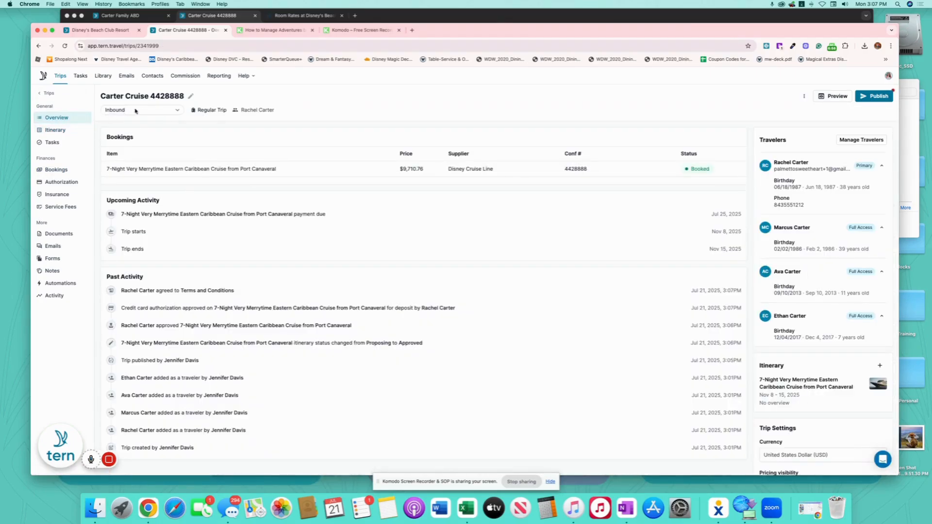
{"action": "left_click", "coordinate": [136, 111]}
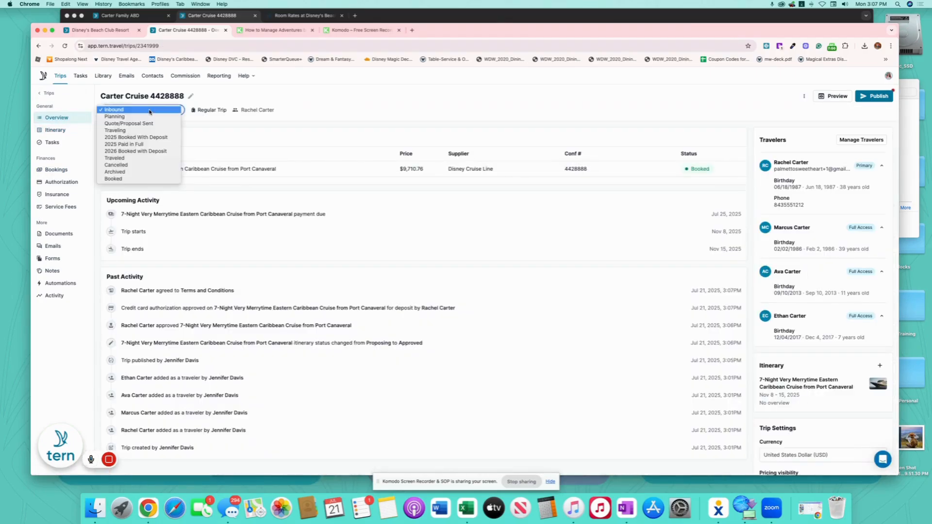
{"action": "left_click", "coordinate": [166, 139]}
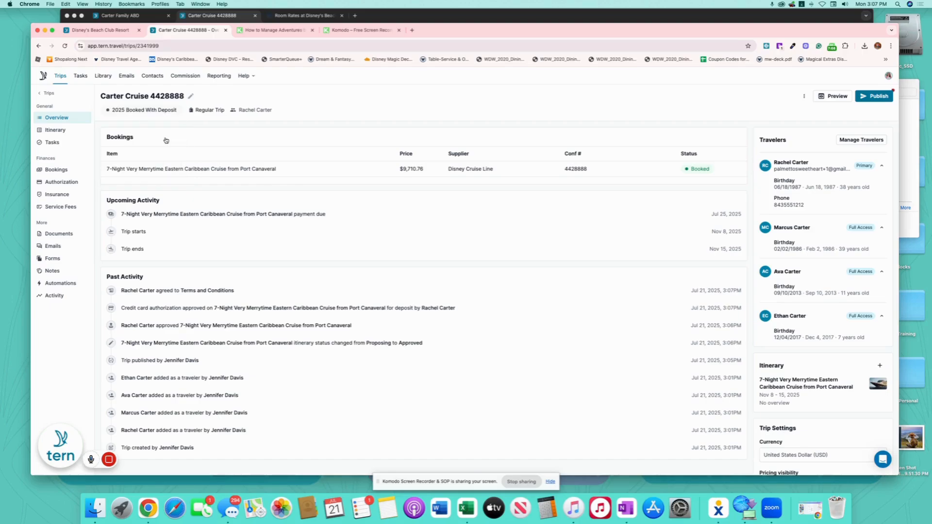
Publish the trip and send the client the WDW Congratulations template email.
{"action": "left_click", "coordinate": [880, 97]}
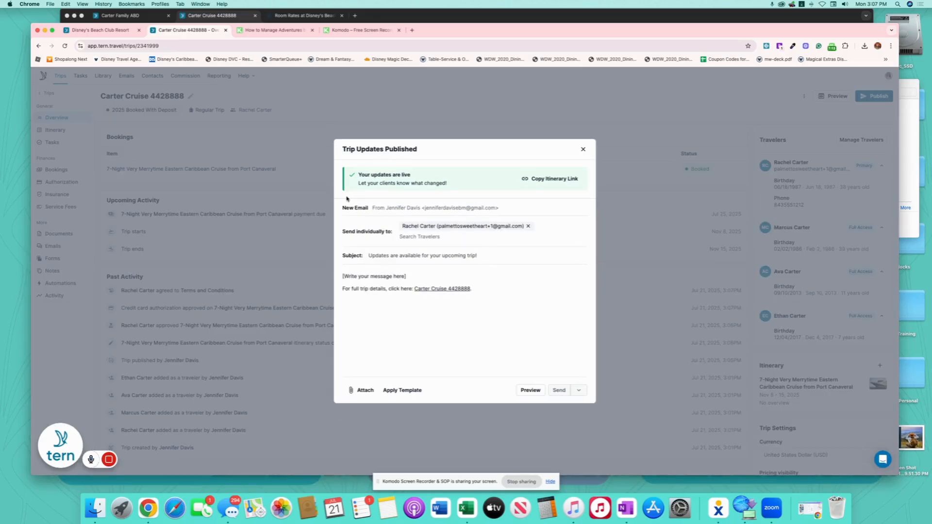
{"action": "left_click", "coordinate": [411, 391]}
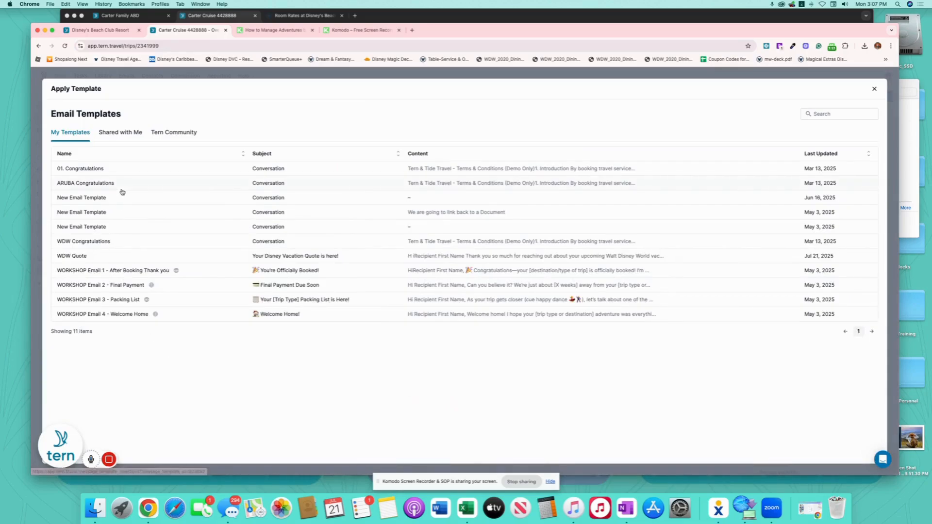
{"action": "left_click", "coordinate": [281, 243]}
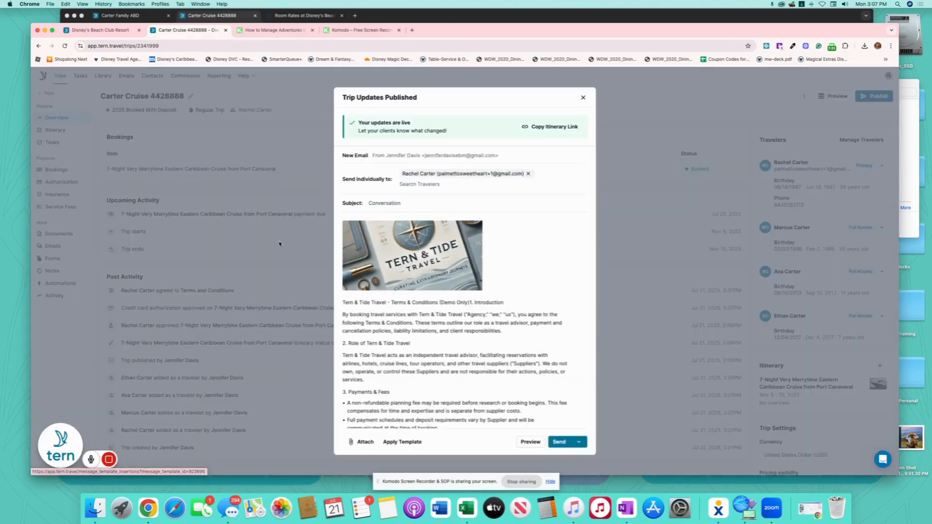
{"action": "scroll", "coordinate": [534, 389], "scroll_direction": "down", "scroll_amount": 2}
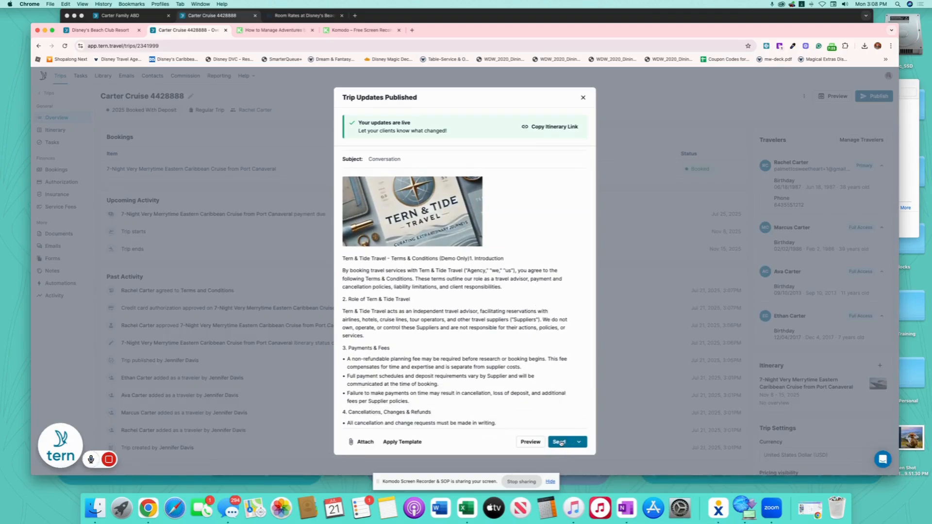
{"action": "left_click", "coordinate": [561, 442]}
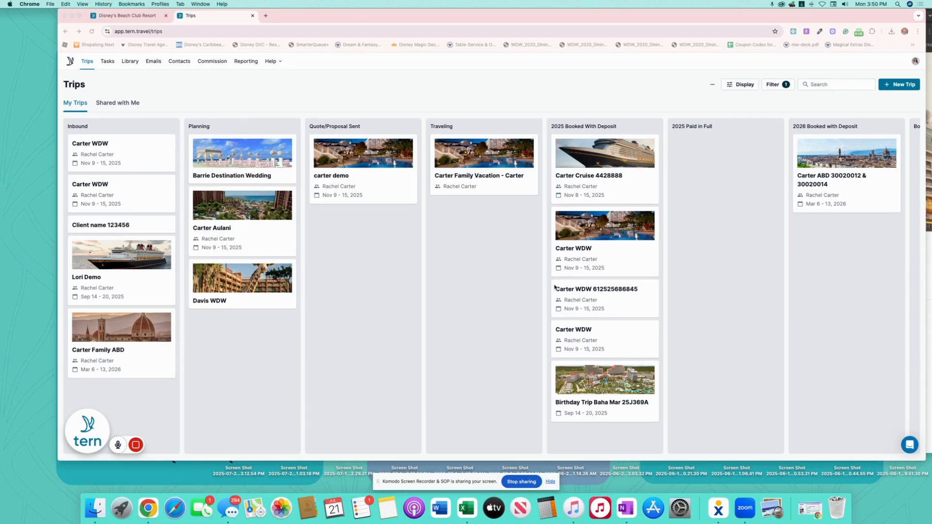
Open the Carter Cruise trip's traveler list, closing an accidental new-contact form.
{"action": "left_click", "coordinate": [601, 159]}
{"action": "left_click", "coordinate": [600, 159]}
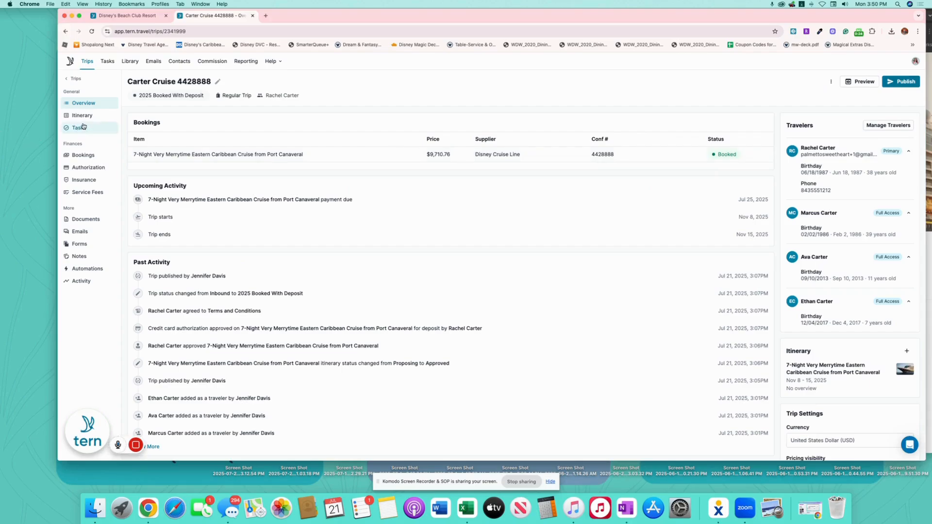
{"action": "scroll", "coordinate": [861, 135], "scroll_direction": "down", "scroll_amount": 1}
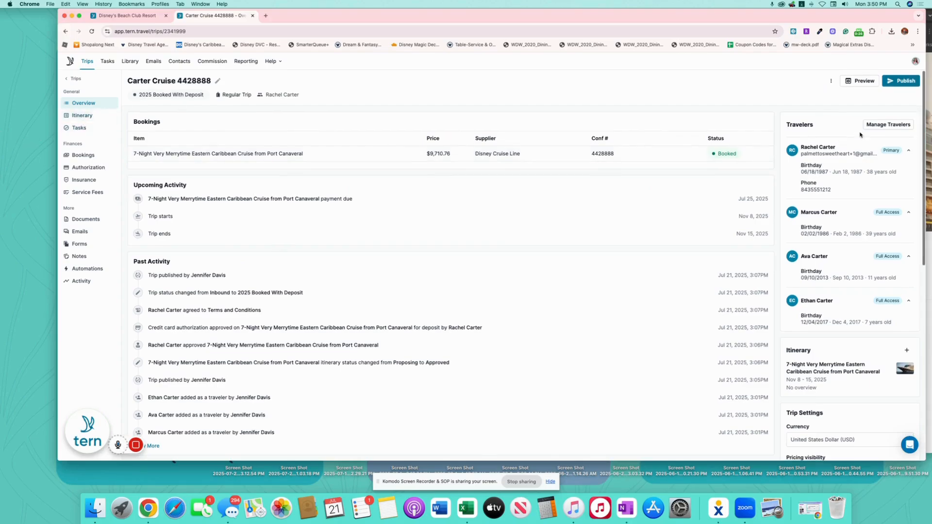
{"action": "left_click", "coordinate": [888, 125]}
{"action": "left_click", "coordinate": [406, 338]}
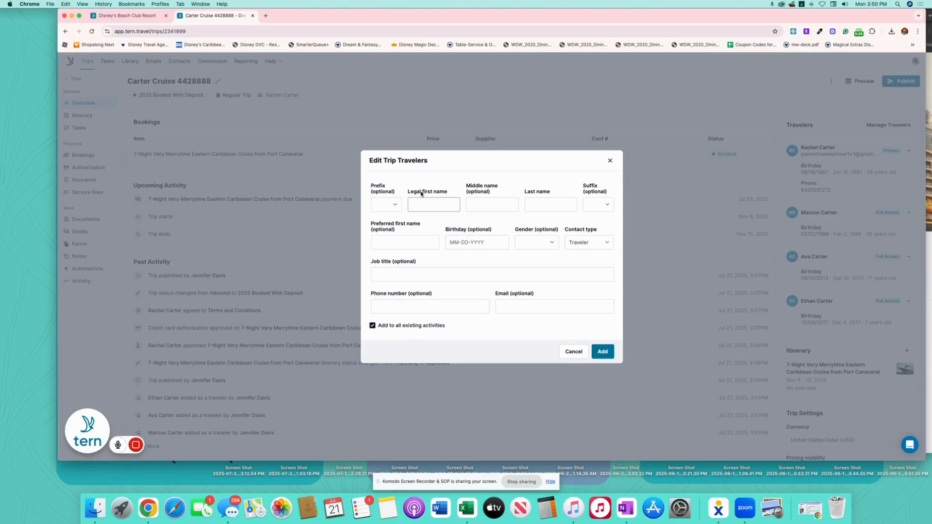
{"action": "left_click", "coordinate": [609, 161]}
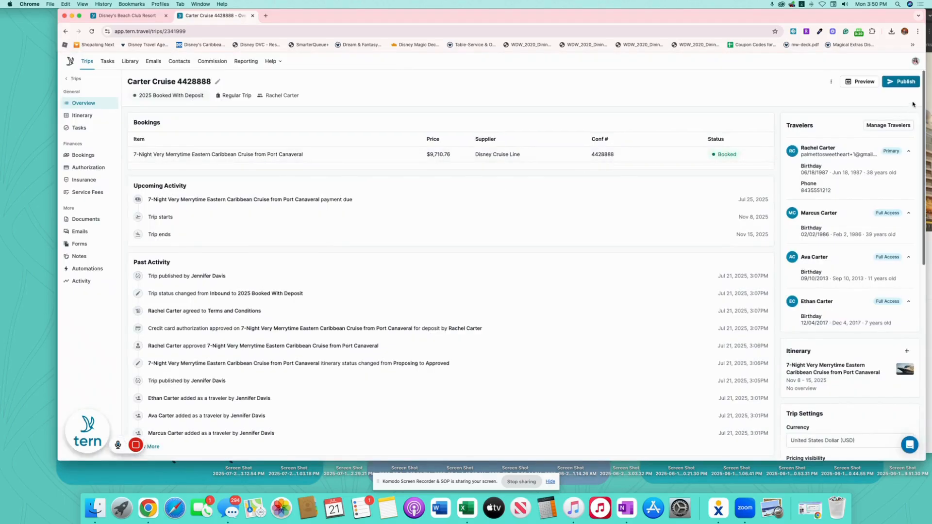
{"action": "left_click", "coordinate": [888, 125]}
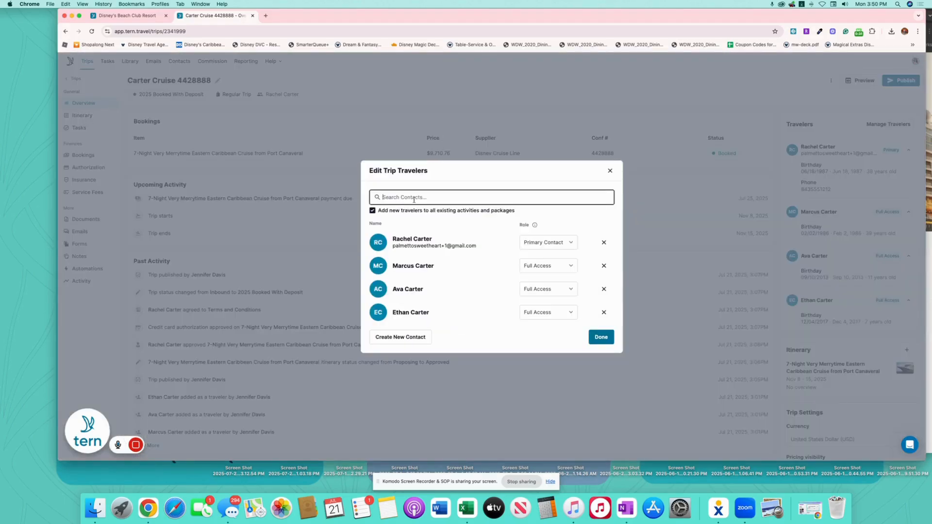
Search for and add the grandfather and grandmother contacts as travelers, then finish.
{"action": "type", "text": "grandp"}
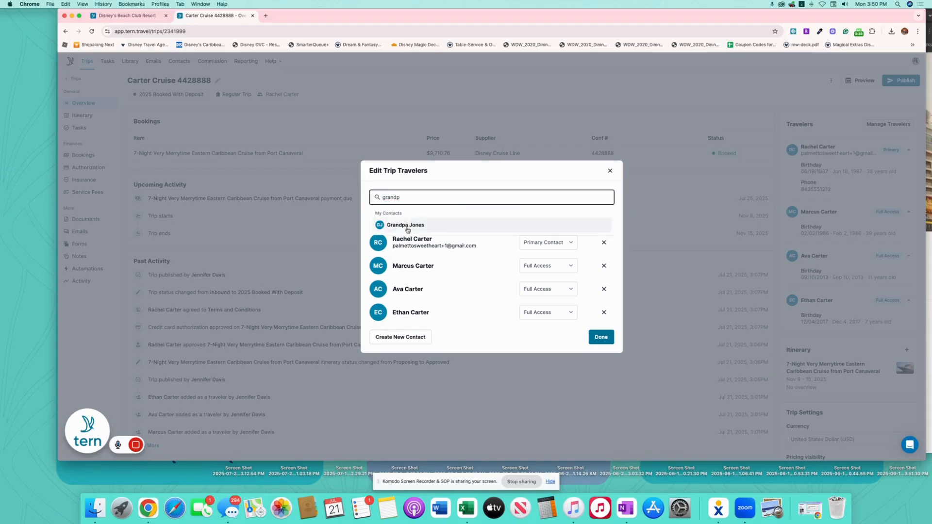
{"action": "left_click", "coordinate": [409, 222]}
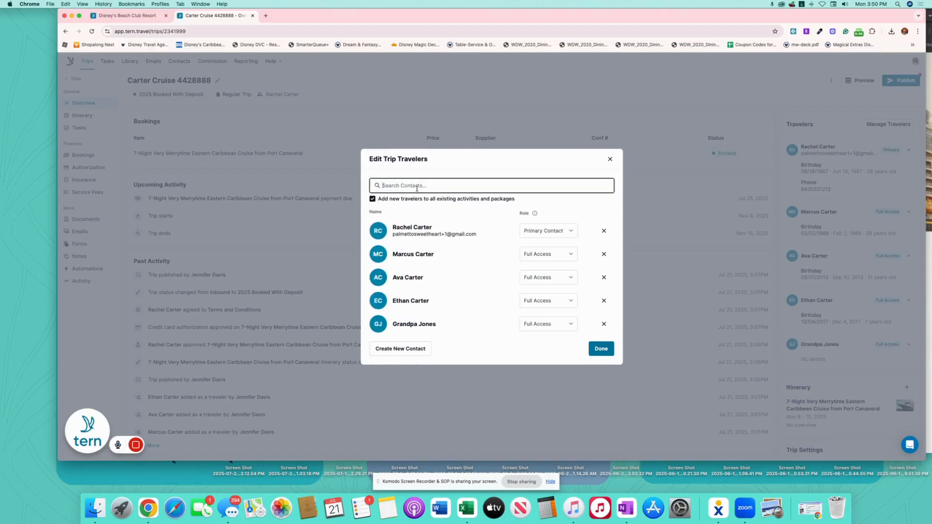
{"action": "type", "text": "grandma"}
{"action": "left_click", "coordinate": [428, 216]}
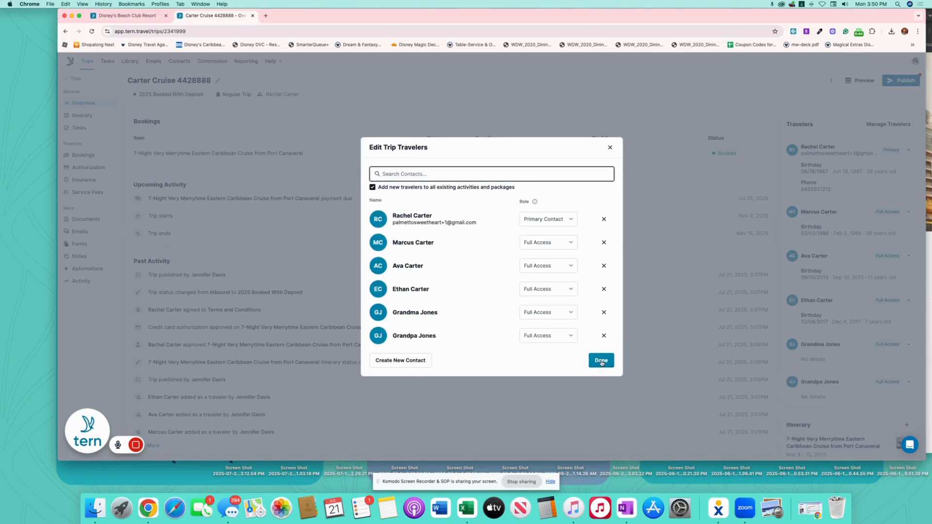
{"action": "mouse_move", "coordinate": [137, 445]}
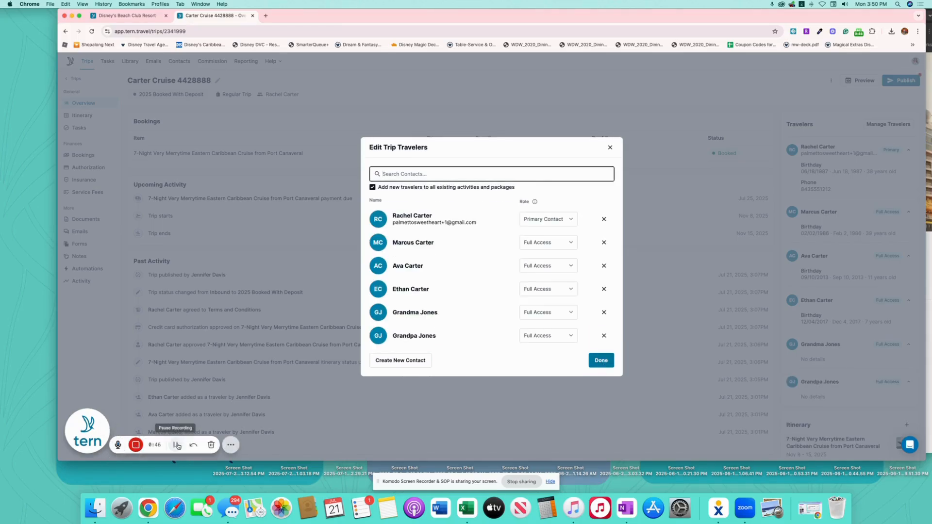
{"action": "left_click", "coordinate": [175, 444]}
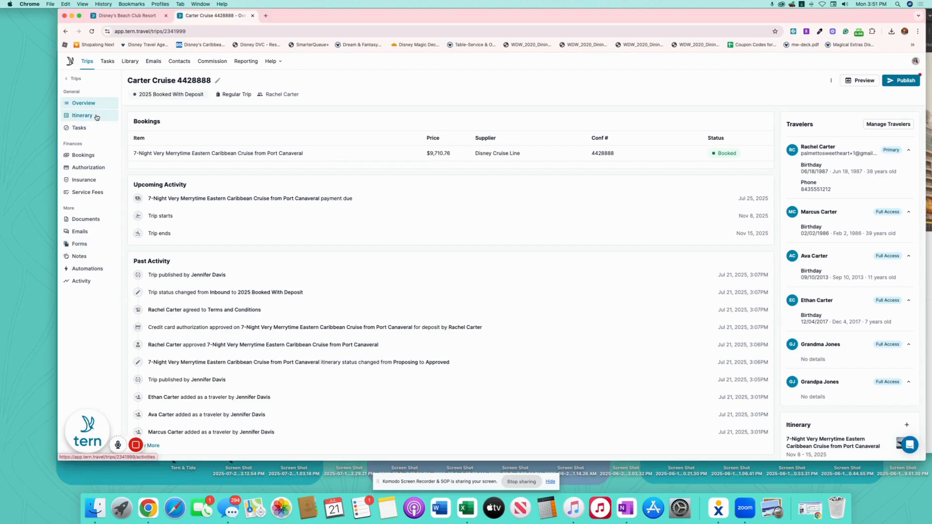
Drag a Lodging component onto Sat, Nov 8 on the itinerary board.
{"action": "left_click", "coordinate": [96, 117]}
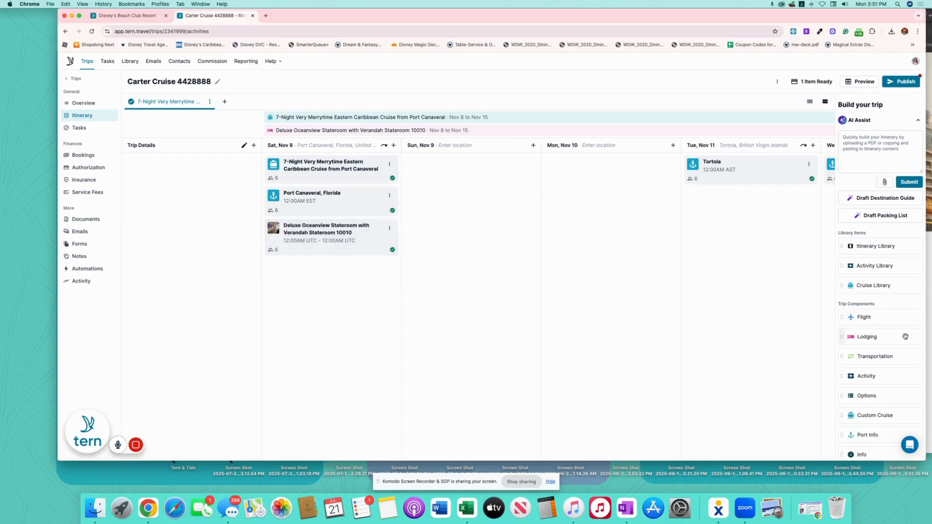
{"action": "left_click_drag", "start_coordinate": [905, 337], "coordinate": [351, 270]}
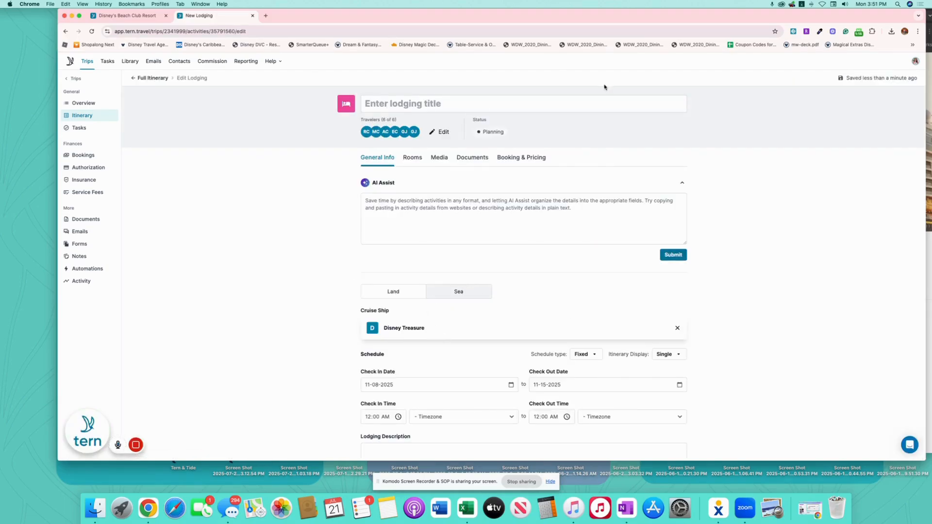
In the Rooms settings, restrict the lodging's travelers to only the grandmother and grandfather.
{"action": "left_click", "coordinate": [412, 160]}
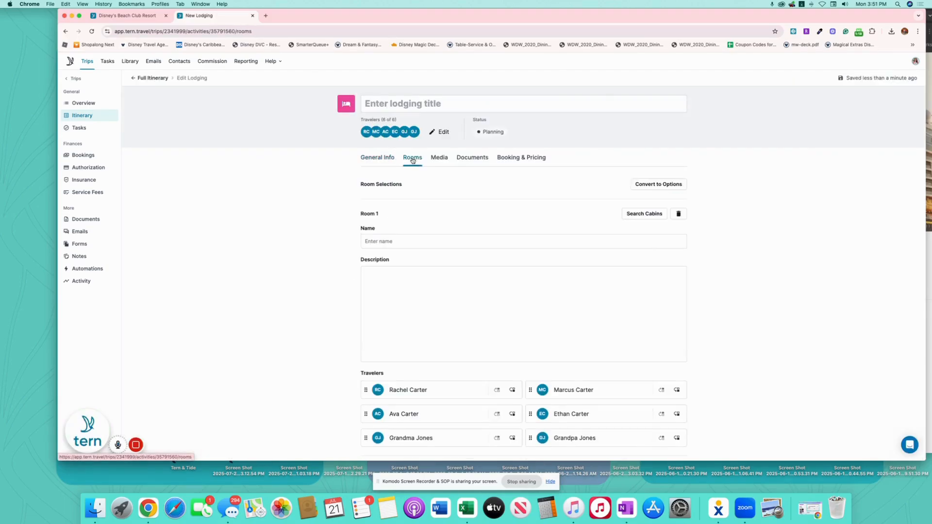
{"action": "left_click", "coordinate": [442, 133]}
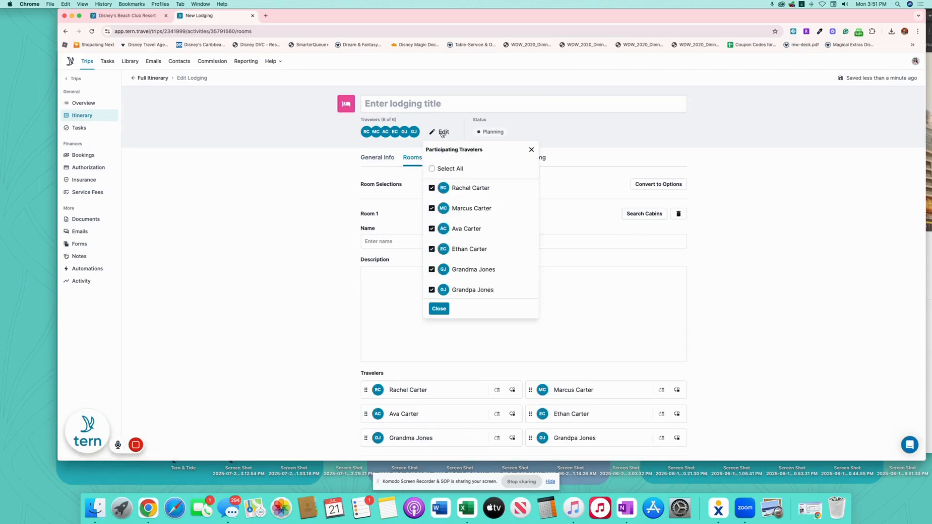
{"action": "left_click", "coordinate": [432, 169]}
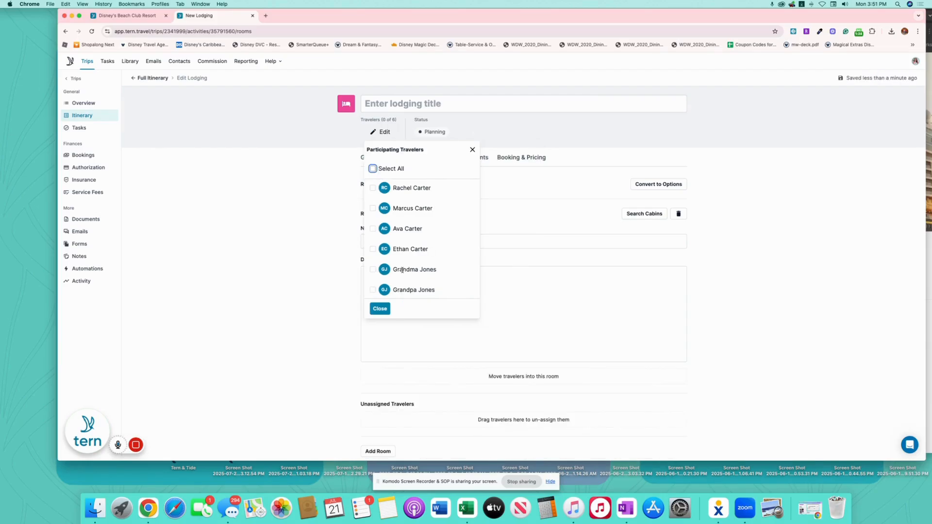
{"action": "left_click", "coordinate": [374, 269]}
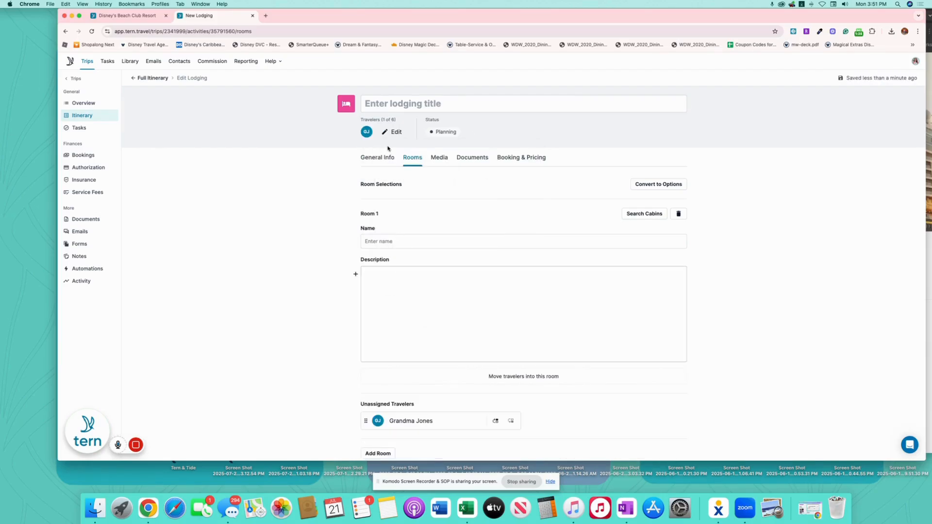
{"action": "left_click", "coordinate": [395, 132]}
{"action": "left_click", "coordinate": [387, 291]}
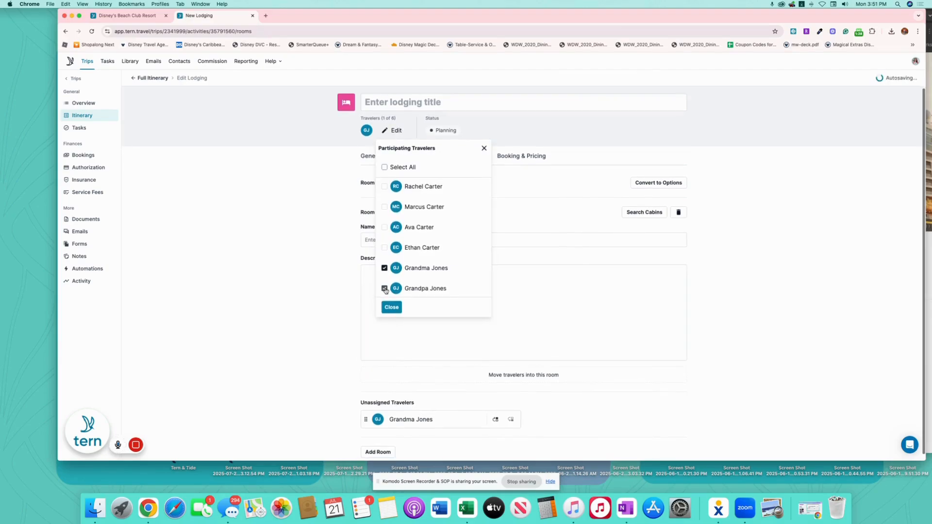
{"action": "left_click", "coordinate": [400, 309]}
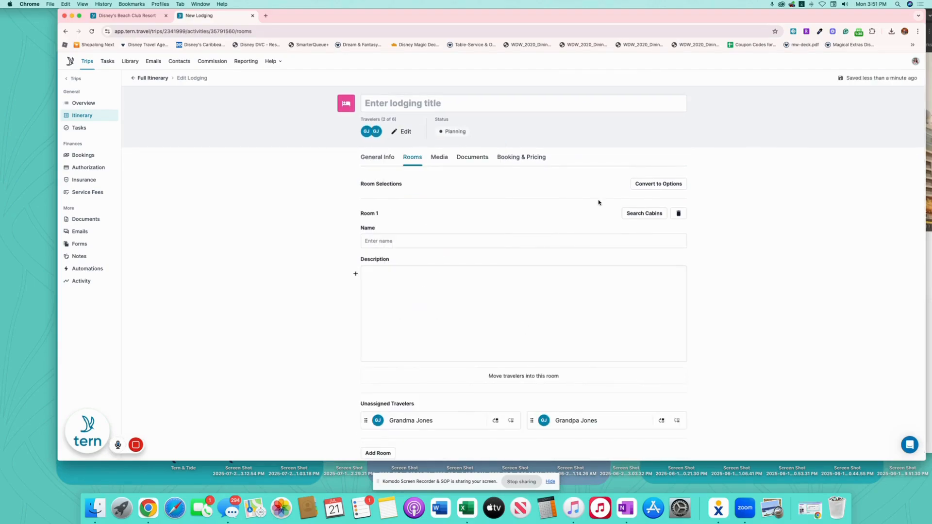
{"action": "left_click", "coordinate": [403, 131]}
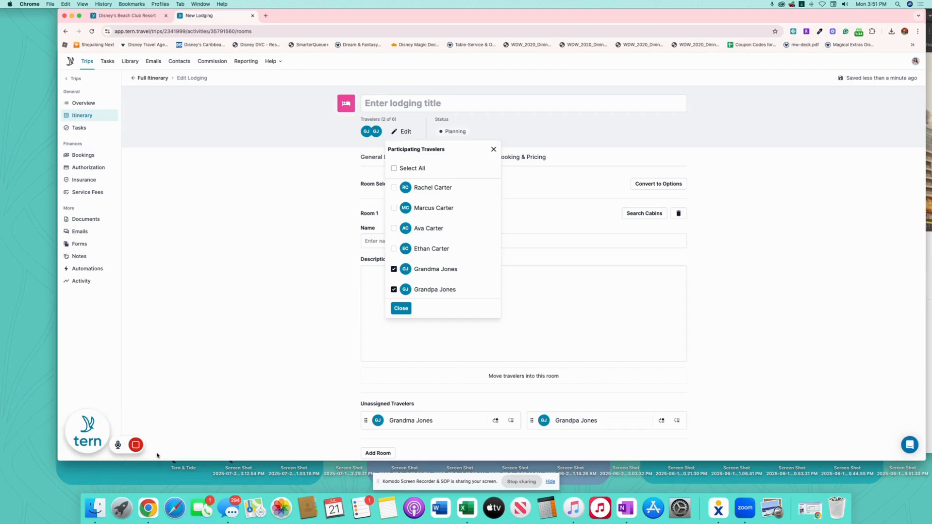
{"action": "left_click", "coordinate": [175, 443]}
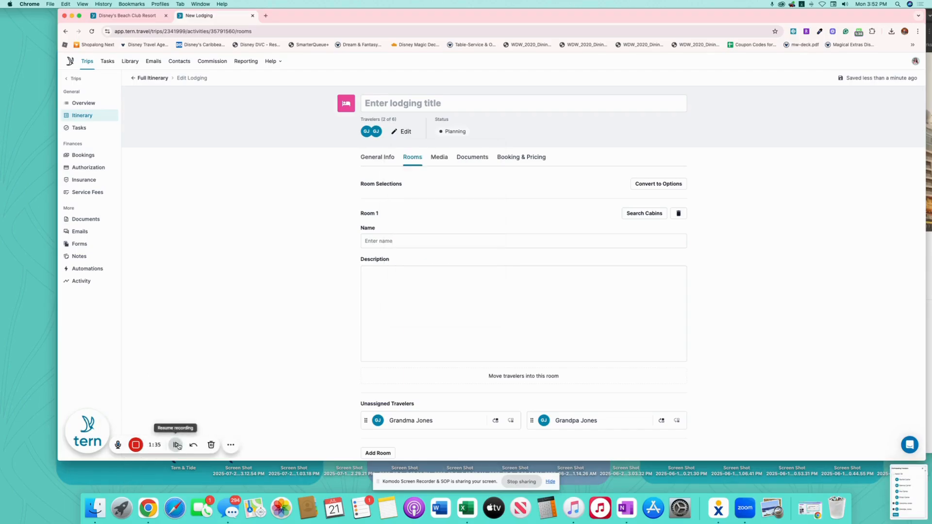
Pick the Deluxe Oceanview Stateroom with Verandah cabin category for the lodging.
{"action": "left_click", "coordinate": [653, 214]}
{"action": "scroll", "coordinate": [475, 239], "scroll_direction": "down", "scroll_amount": 4}
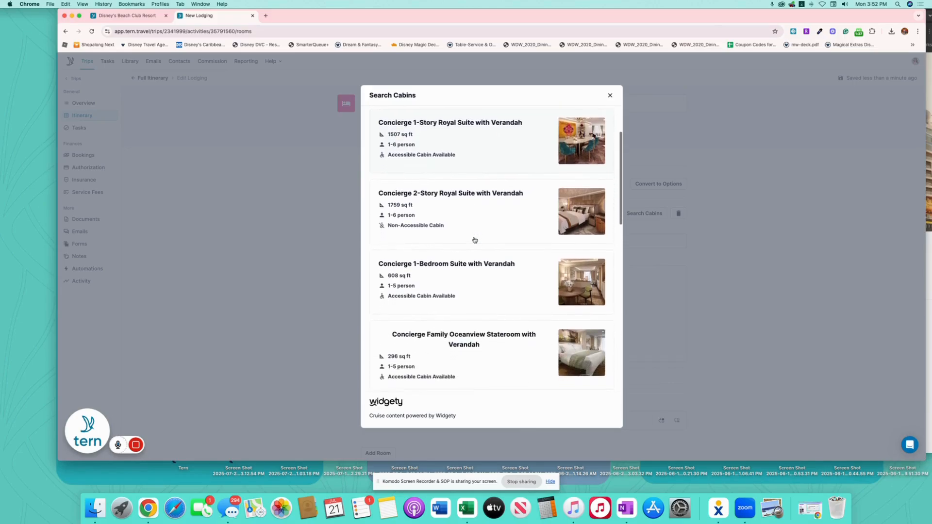
{"action": "scroll", "coordinate": [474, 240], "scroll_direction": "down", "scroll_amount": 8}
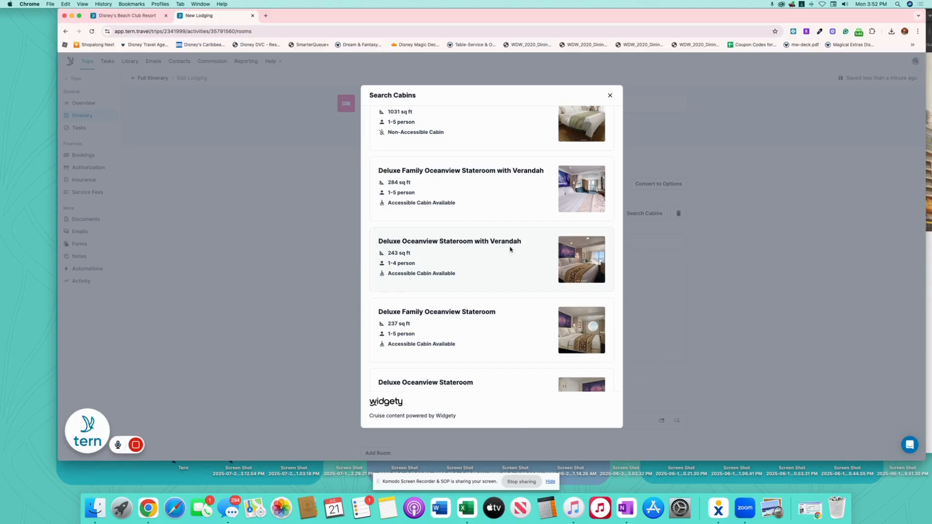
{"action": "left_click", "coordinate": [510, 250]}
Append 'Stateroom 10012' to the lodging title and bring up Booking & Pricing.
{"action": "left_click", "coordinate": [606, 101]}
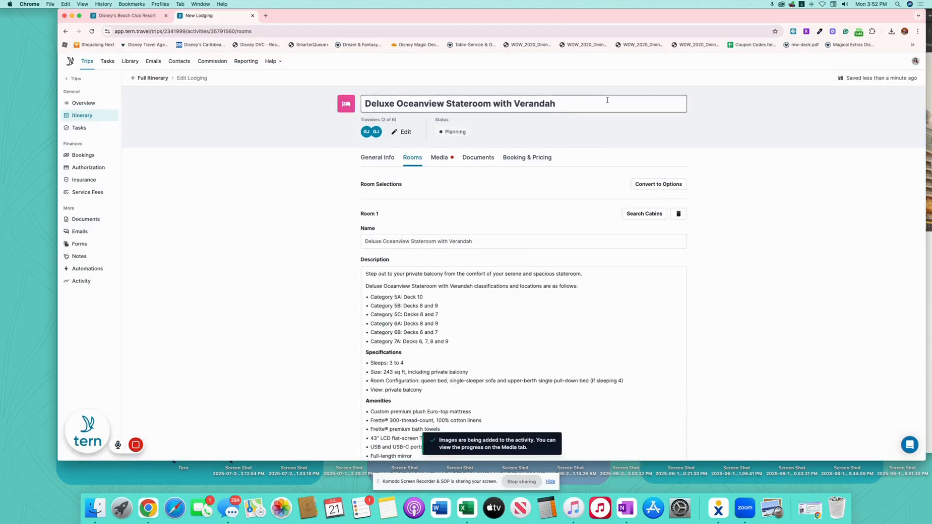
{"action": "type", "text": "S"}
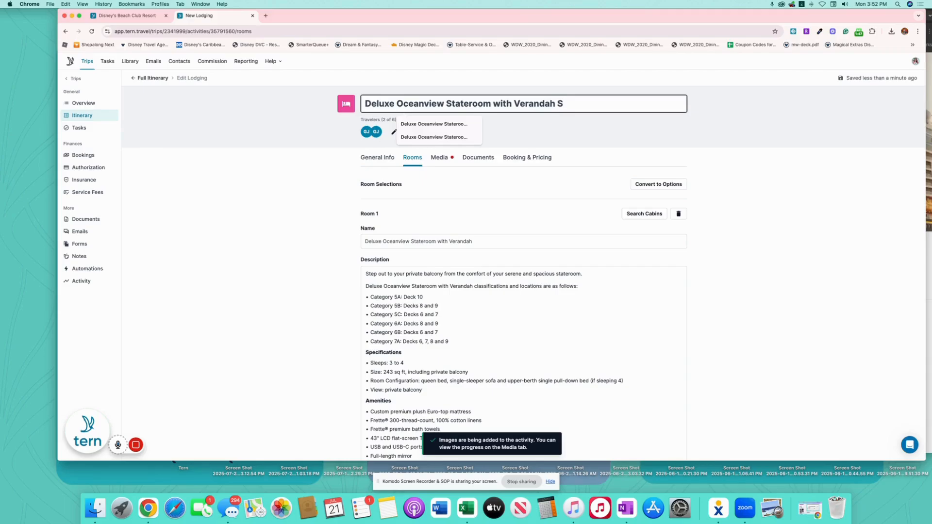
{"action": "type", "text": "tater9"}
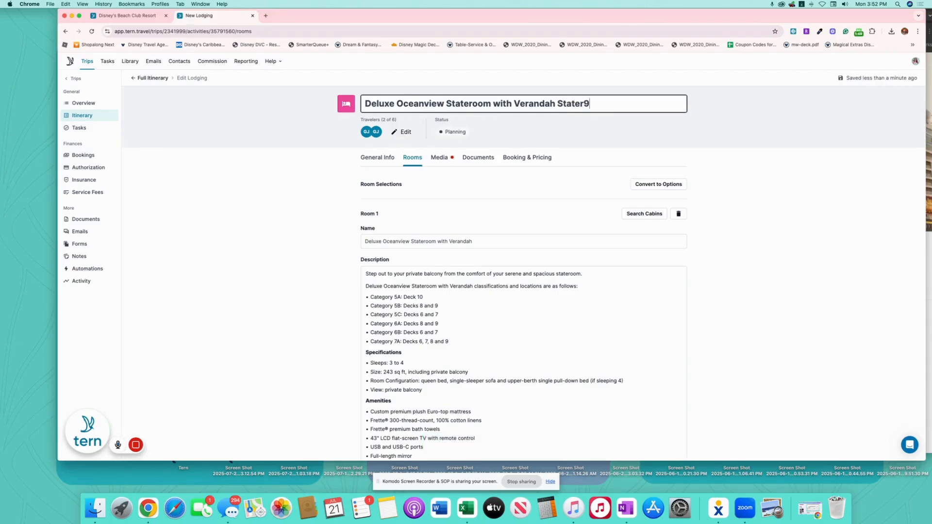
{"action": "type", "text": "o"}
{"action": "key", "text": "BackSpace"}
{"action": "key", "text": "BackSpace"}
{"action": "type", "text": "oom 10012"}
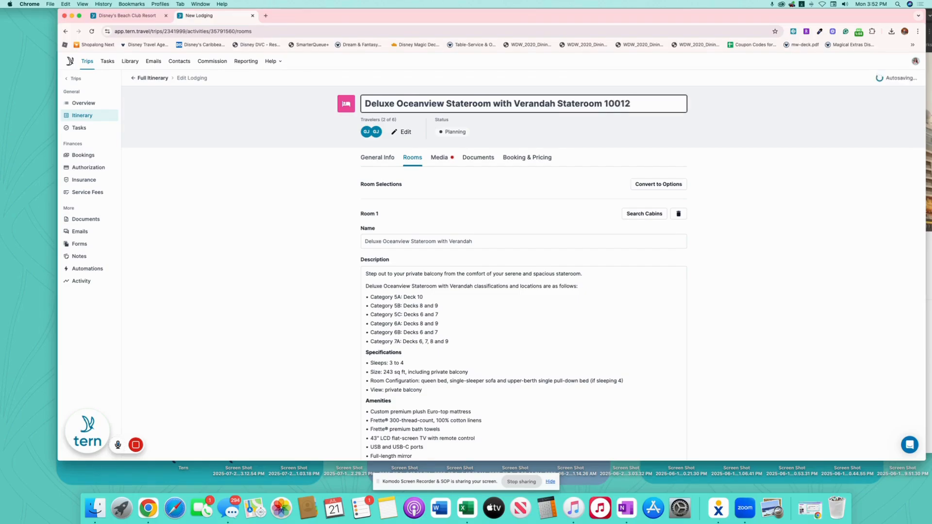
{"action": "left_click", "coordinate": [531, 158]}
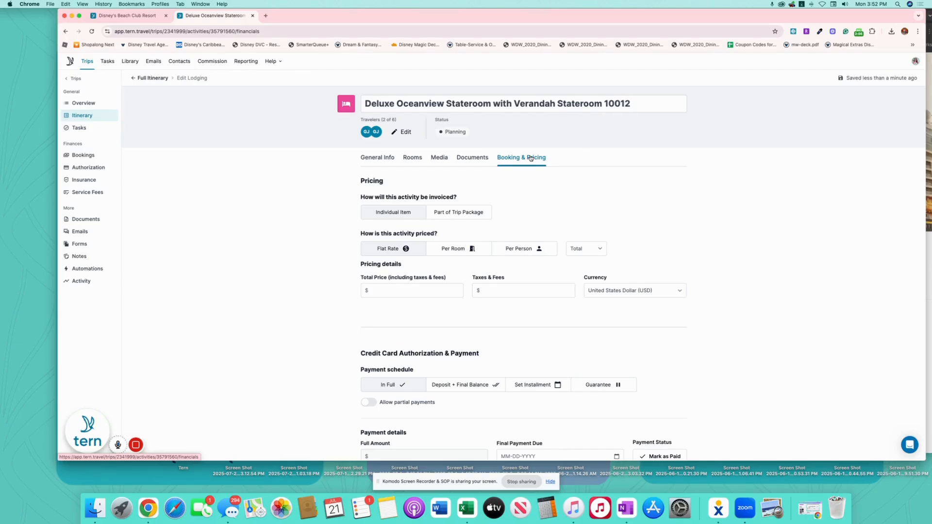
Set total price $6897.48, split into deposit plus final balance, with a $1379.50 deposit.
{"action": "left_click", "coordinate": [384, 290]}
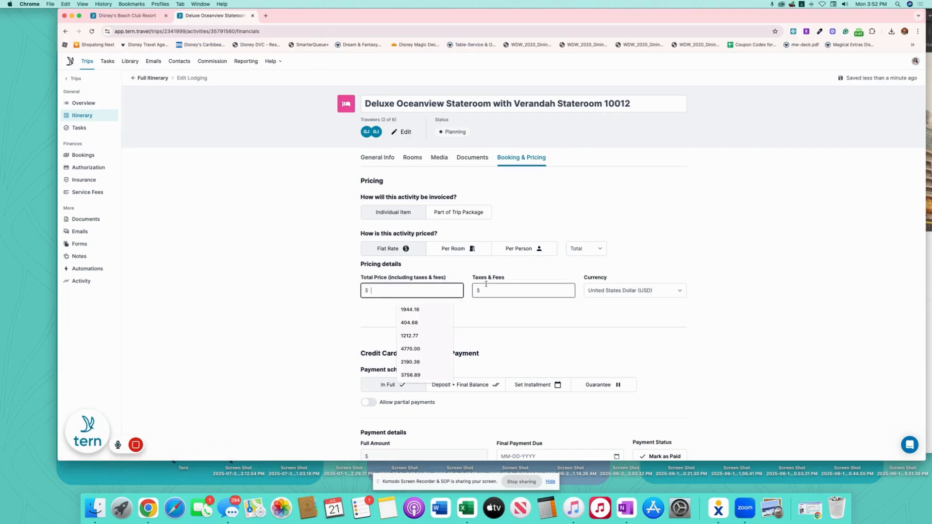
{"action": "type", "text": "6"}
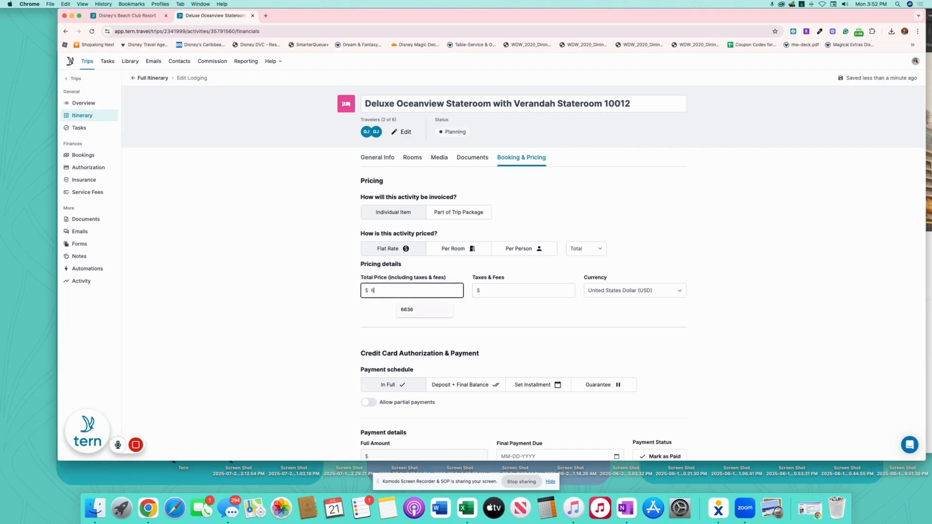
{"action": "type", "text": "897.48"}
{"action": "left_click", "coordinate": [603, 322]}
{"action": "scroll", "coordinate": [660, 334], "scroll_direction": "down", "scroll_amount": 5}
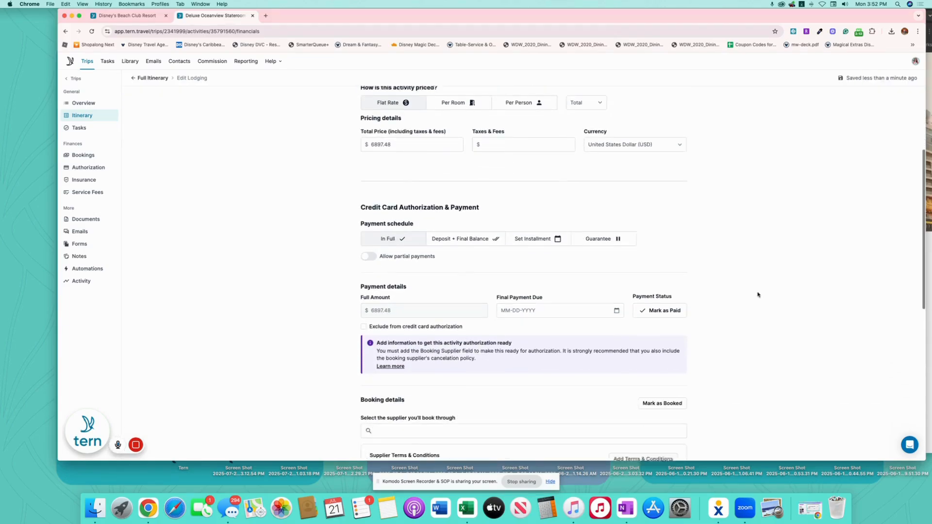
{"action": "left_click", "coordinate": [484, 240]}
{"action": "scroll", "coordinate": [731, 236], "scroll_direction": "down", "scroll_amount": 4}
{"action": "left_click", "coordinate": [485, 196]}
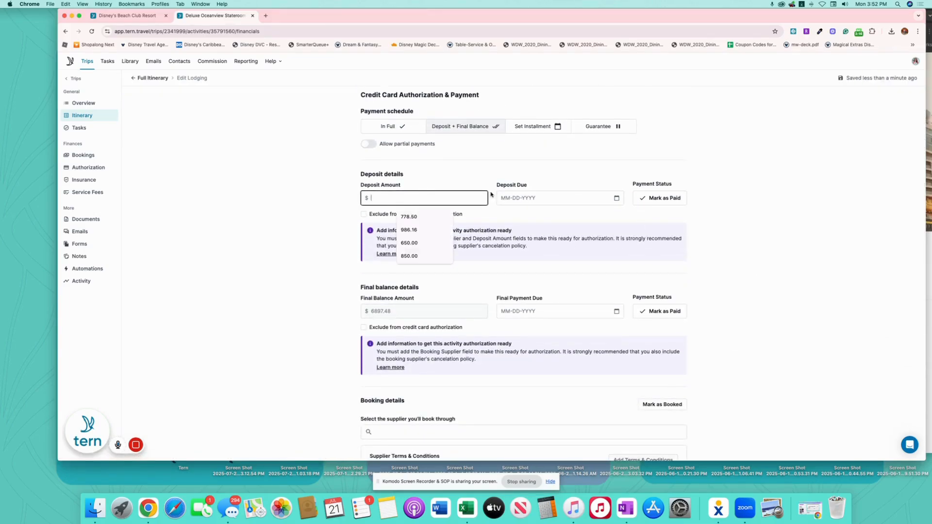
{"action": "type", "text": "1379.50"}
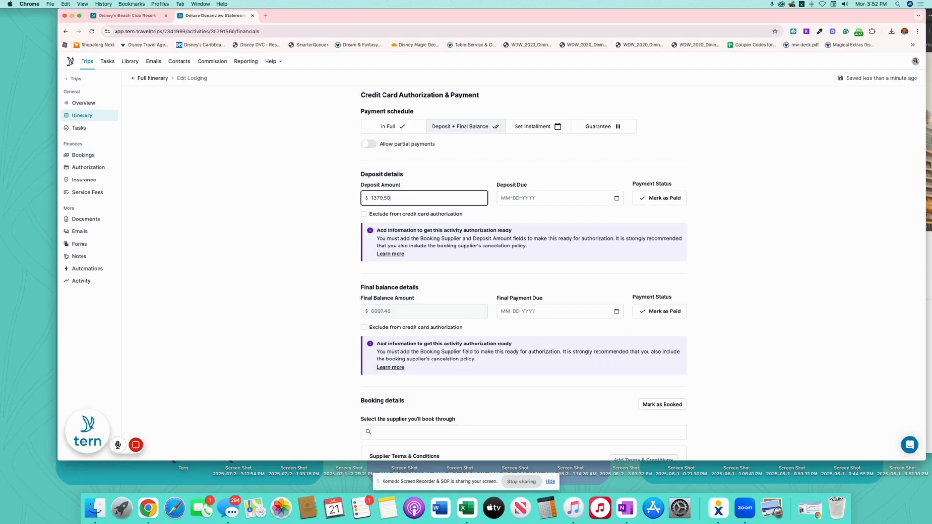
{"action": "mouse_move", "coordinate": [139, 445]}
{"action": "left_click", "coordinate": [175, 444]}
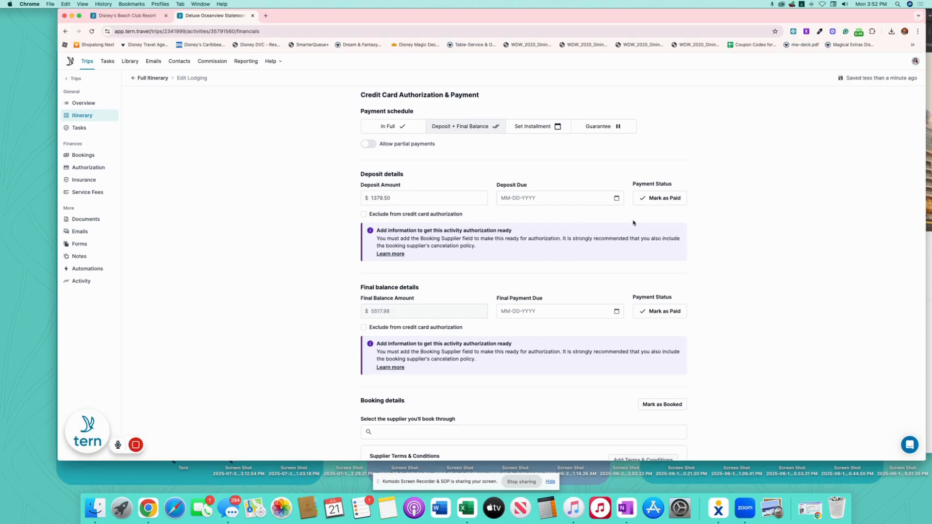
Set the deposit due date to July 21 and final payment due July 25.
{"action": "left_click", "coordinate": [617, 198]}
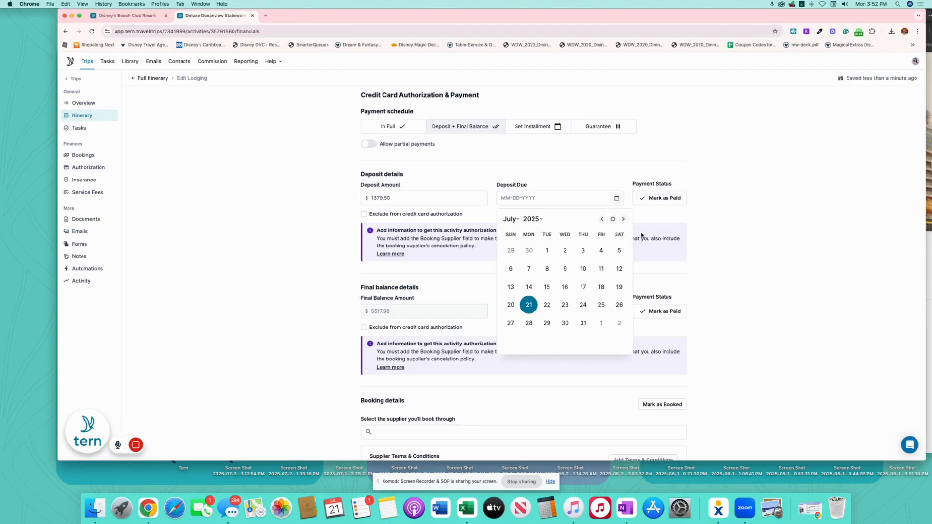
{"action": "left_click", "coordinate": [528, 305]}
{"action": "left_click", "coordinate": [617, 311]}
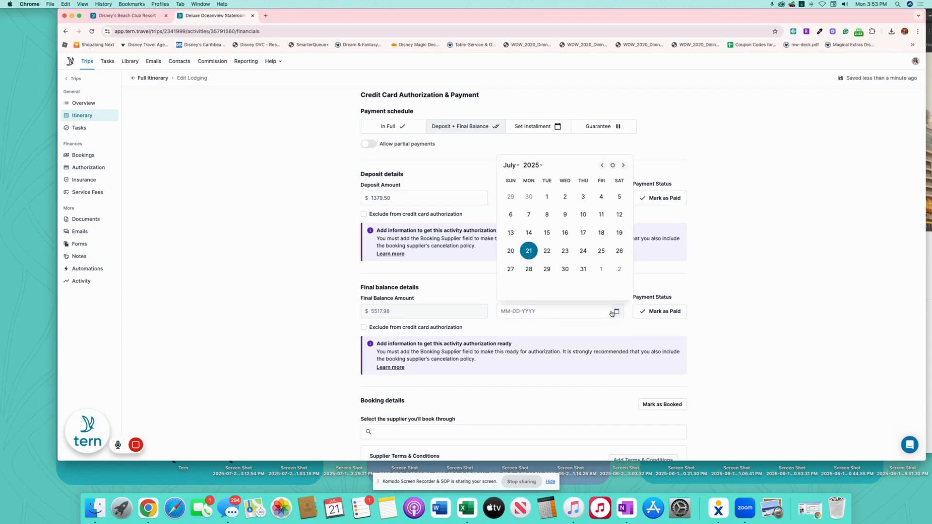
{"action": "left_click", "coordinate": [601, 250]}
{"action": "scroll", "coordinate": [522, 331], "scroll_direction": "down", "scroll_amount": 5}
Choose Disney Cruise Line as the booking supplier.
{"action": "left_click", "coordinate": [438, 325]}
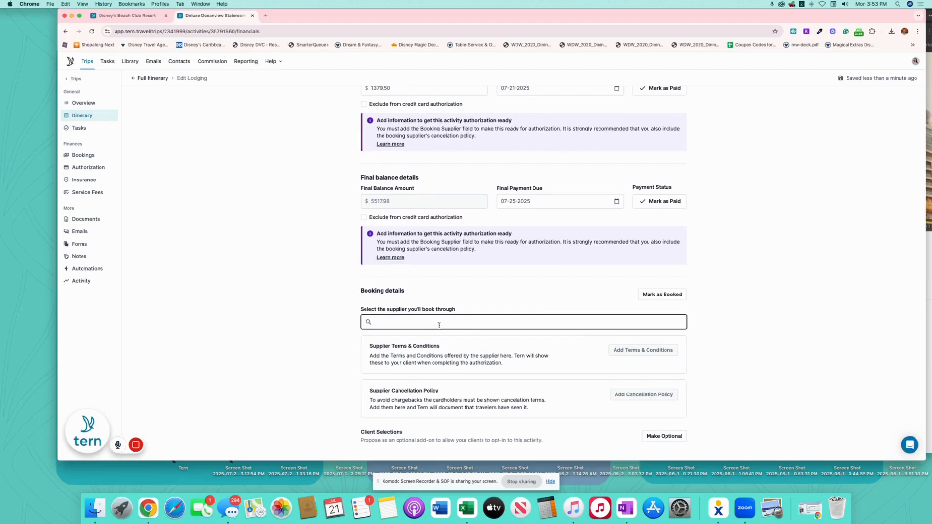
{"action": "type", "text": "Disey"}
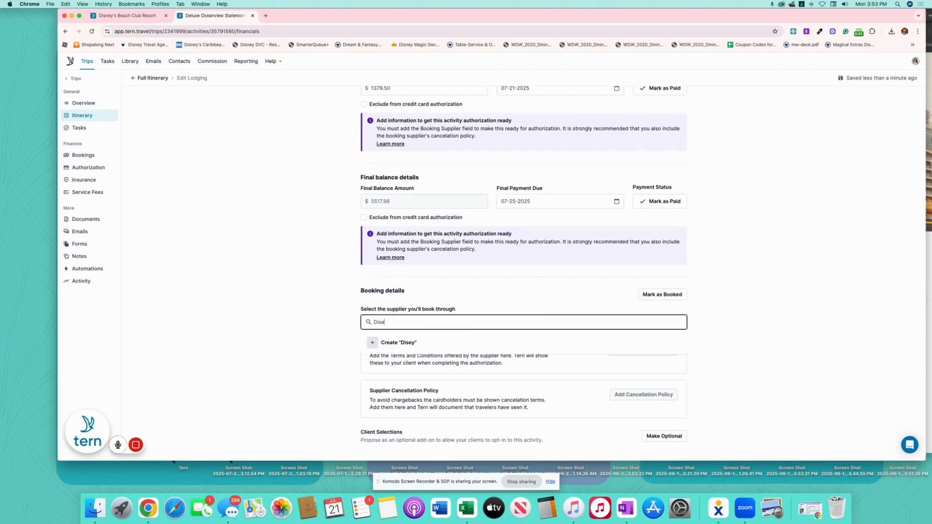
{"action": "key", "text": "BackSpace"}
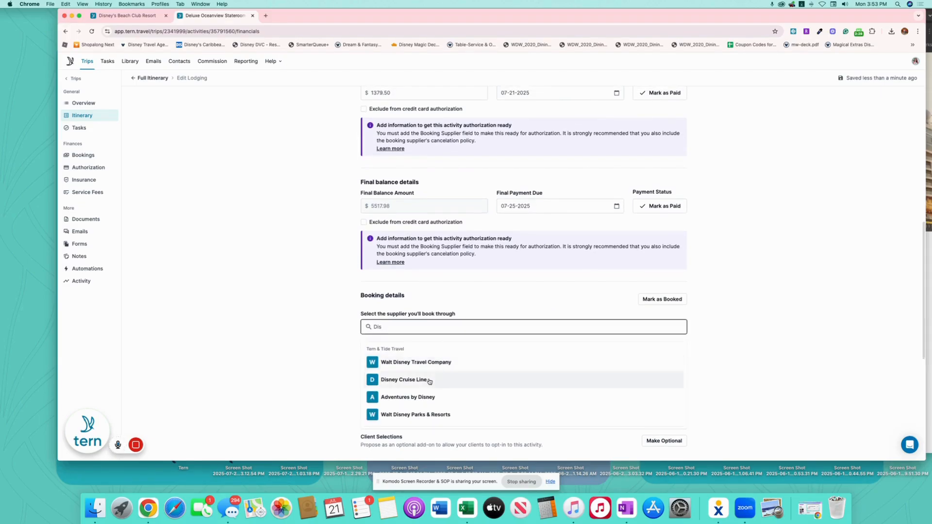
{"action": "left_click", "coordinate": [429, 382]}
{"action": "scroll", "coordinate": [637, 197], "scroll_direction": "down", "scroll_amount": 5}
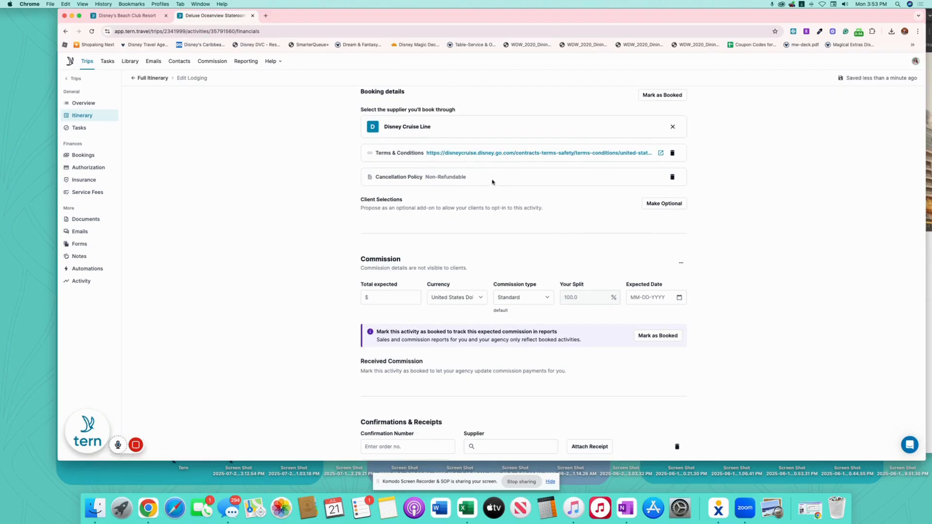
{"action": "scroll", "coordinate": [495, 194], "scroll_direction": "down", "scroll_amount": 1}
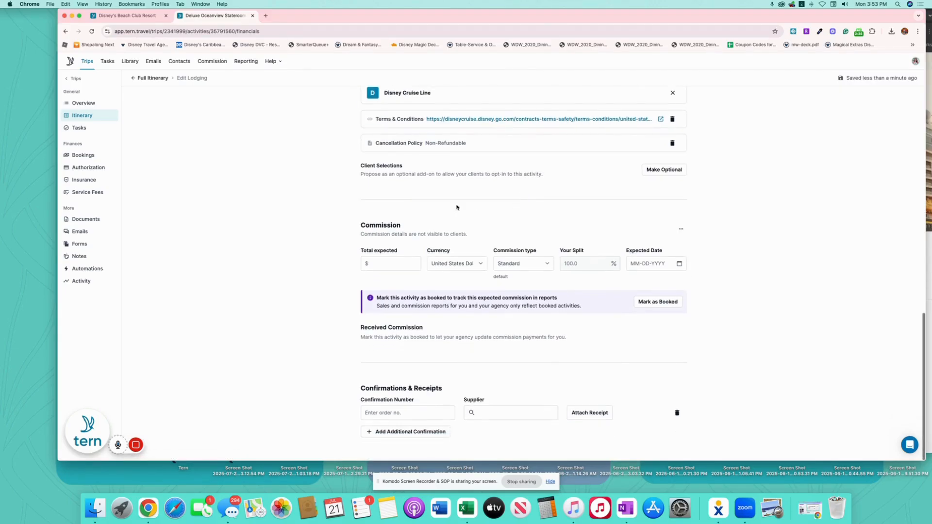
Enter $567.89 expected commission, expected on November 15.
{"action": "left_click", "coordinate": [406, 263]}
{"action": "scroll", "coordinate": [406, 263], "scroll_direction": "up", "scroll_amount": 1}
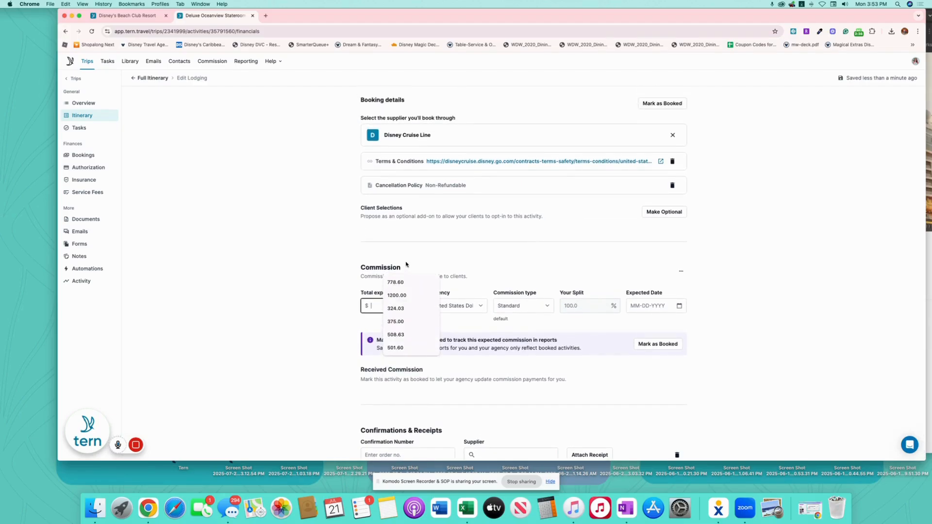
{"action": "type", "text": "567.89"}
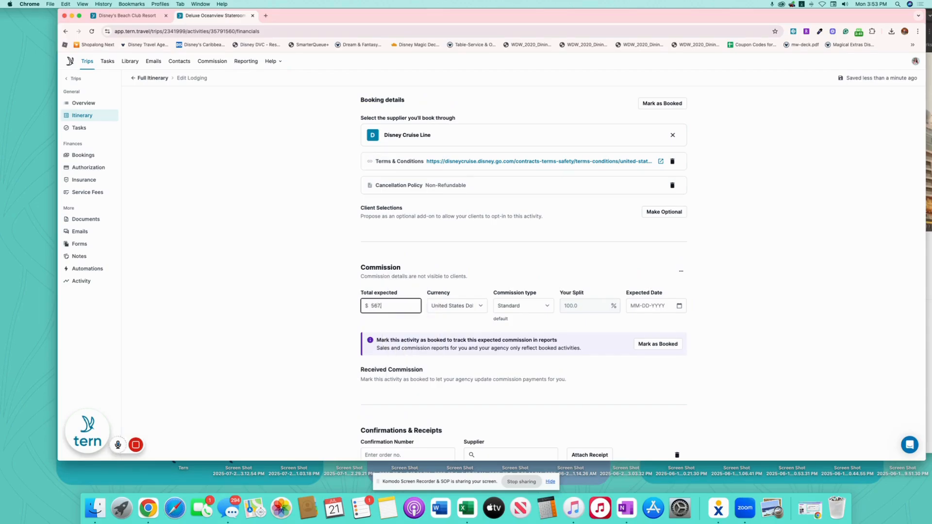
{"action": "left_click", "coordinate": [679, 306]}
{"action": "left_click", "coordinate": [641, 159]}
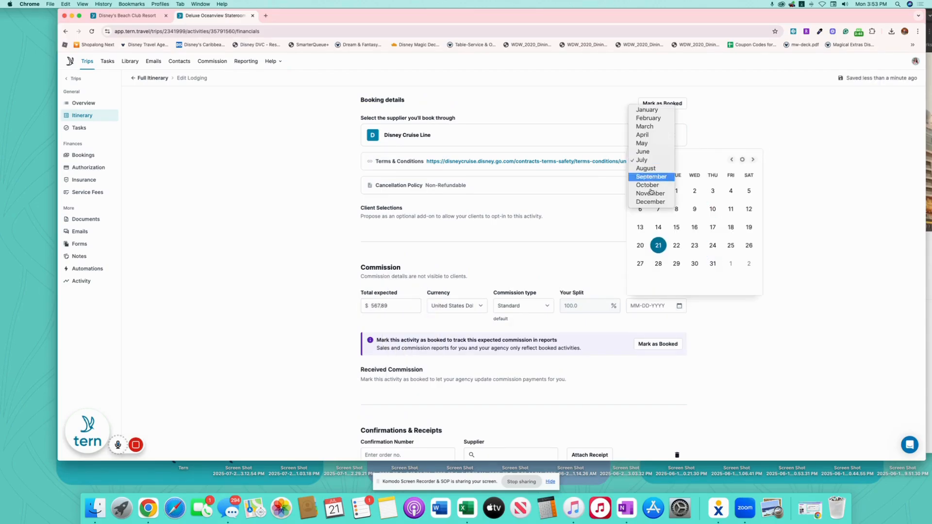
{"action": "left_click", "coordinate": [648, 195]}
{"action": "left_click", "coordinate": [749, 227]}
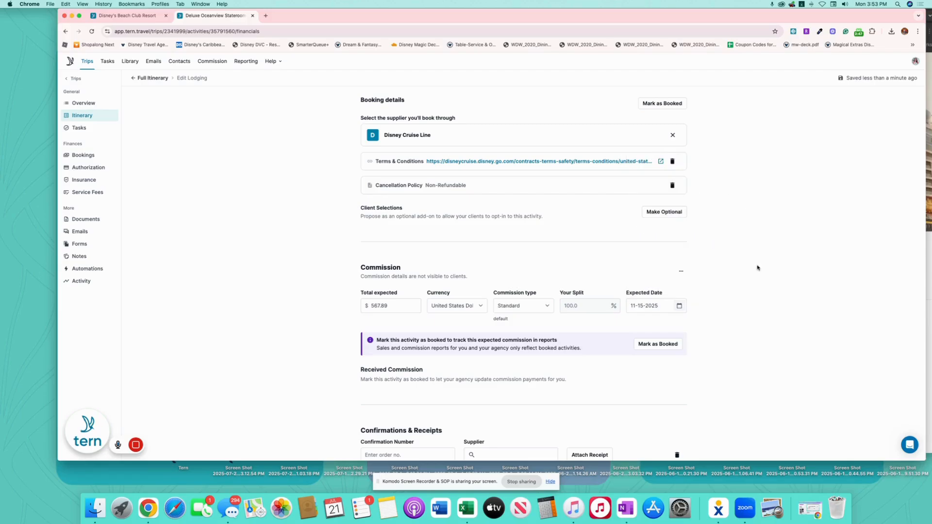
{"action": "scroll", "coordinate": [777, 284], "scroll_direction": "down", "scroll_amount": 2}
Add the booking confirmation number with Disney Cruise Line as its supplier.
{"action": "left_click", "coordinate": [417, 415]}
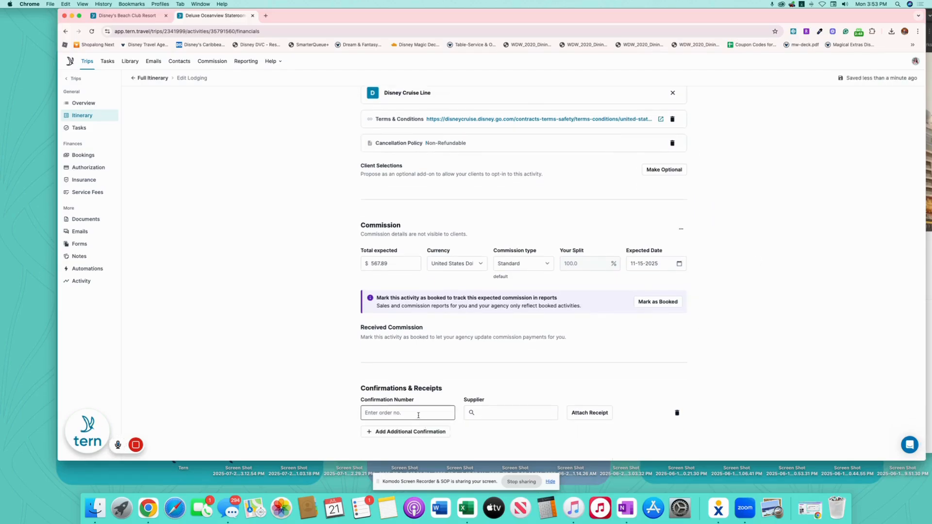
{"action": "left_click", "coordinate": [420, 413]}
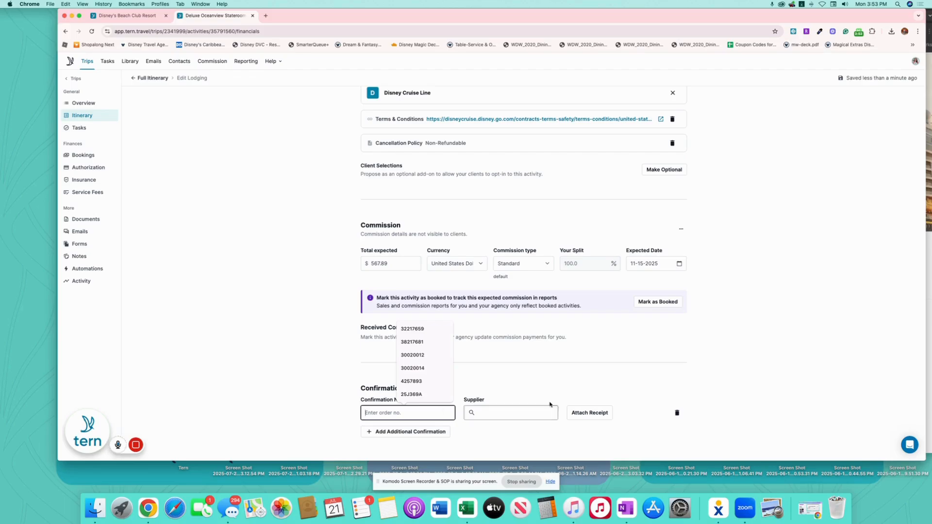
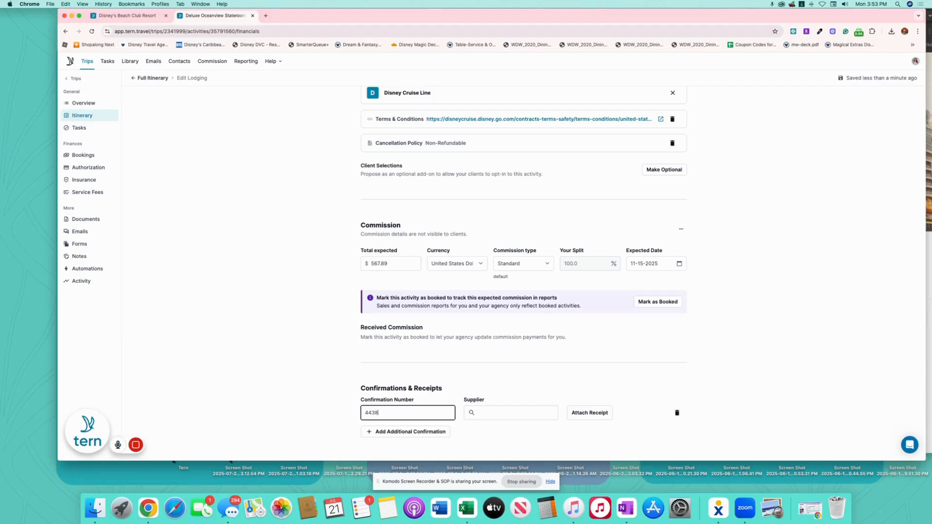
{"action": "left_click", "coordinate": [525, 414]}
{"action": "type", "text": "Disney Crui"}
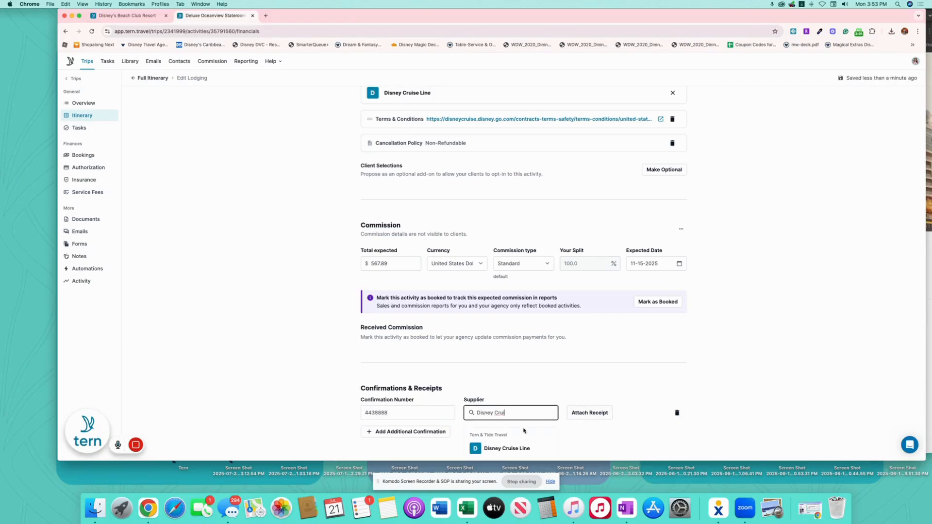
{"action": "left_click", "coordinate": [517, 447]}
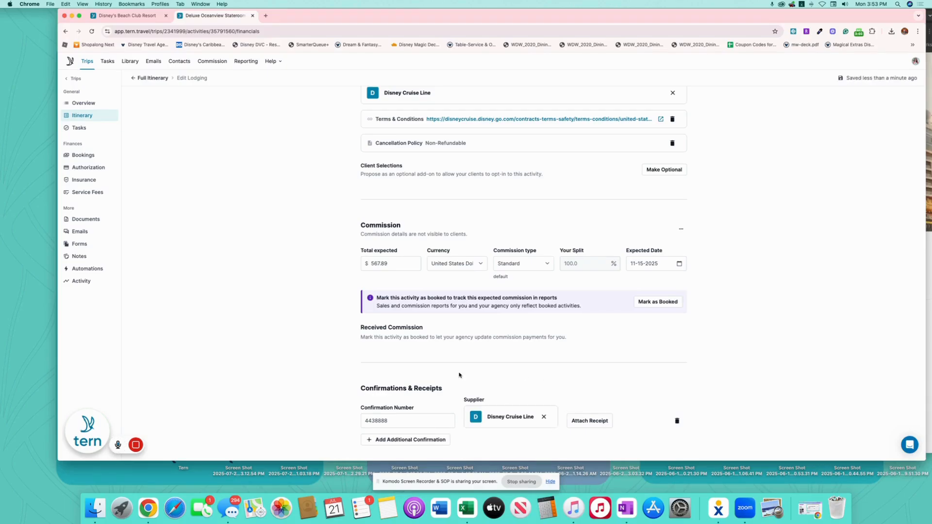
{"action": "scroll", "coordinate": [459, 375], "scroll_direction": "up", "scroll_amount": 15}
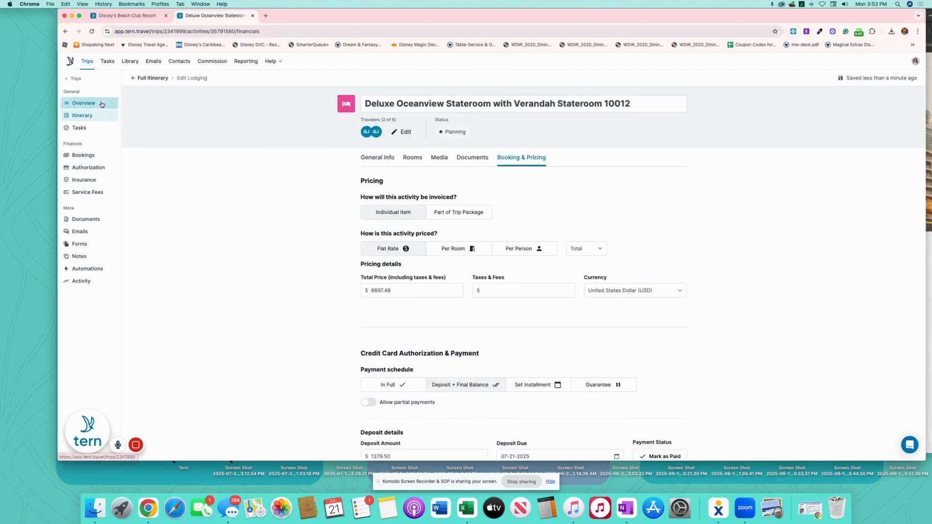
Publish the Carter Cruise trip's latest changes and copy the client itinerary share link.
{"action": "left_click", "coordinate": [100, 103]}
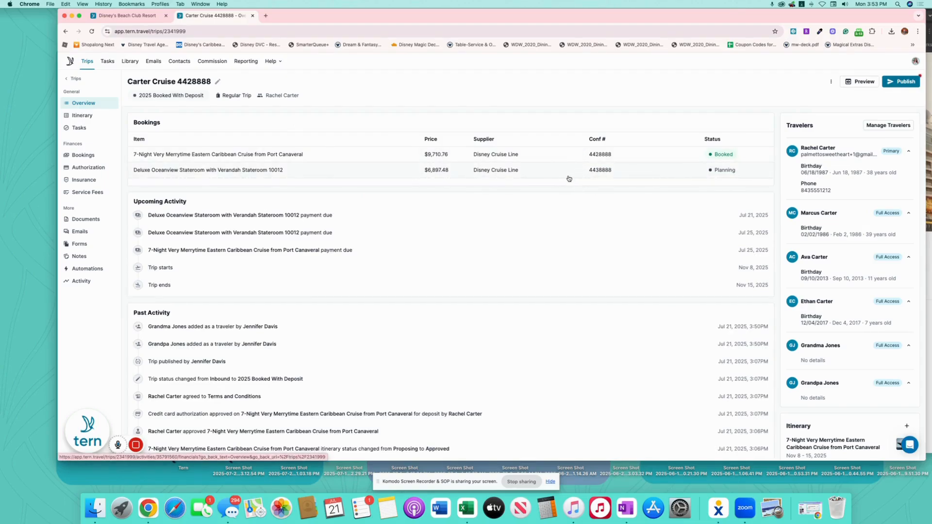
{"action": "left_click", "coordinate": [906, 84]}
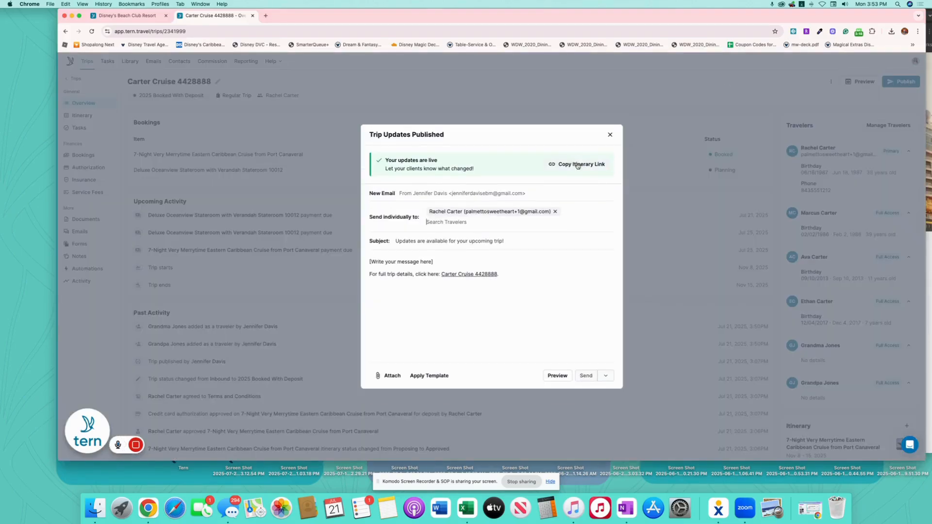
{"action": "left_click", "coordinate": [578, 164]}
{"action": "left_click_drag", "start_coordinate": [889, 17], "coordinate": [880, 29]}
{"action": "left_click", "coordinate": [883, 17]}
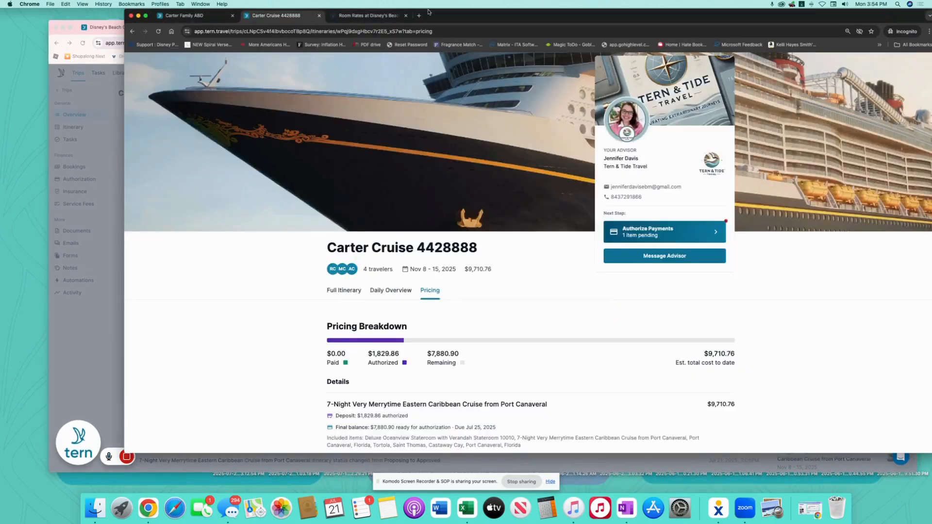
Load the copied itinerary link in the client view and begin authorizing the $9,260.40 pending payments.
{"action": "left_click", "coordinate": [334, 31]}
{"action": "key", "text": "cmd+v"}
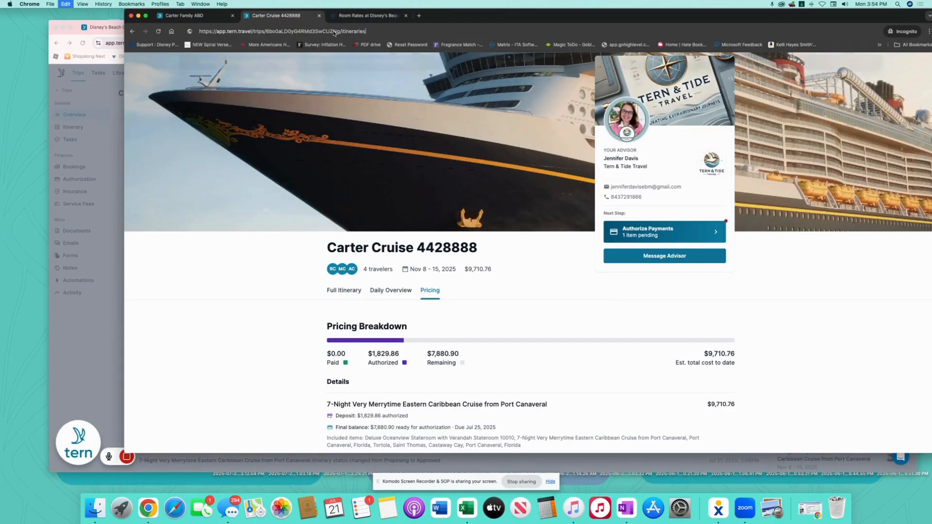
{"action": "key", "text": "Return"}
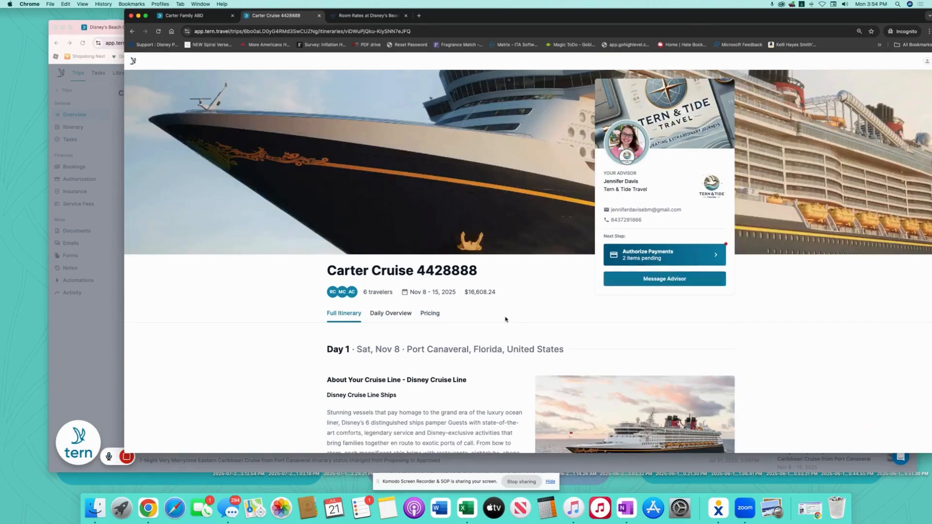
{"action": "scroll", "coordinate": [507, 318], "scroll_direction": "down", "scroll_amount": 2}
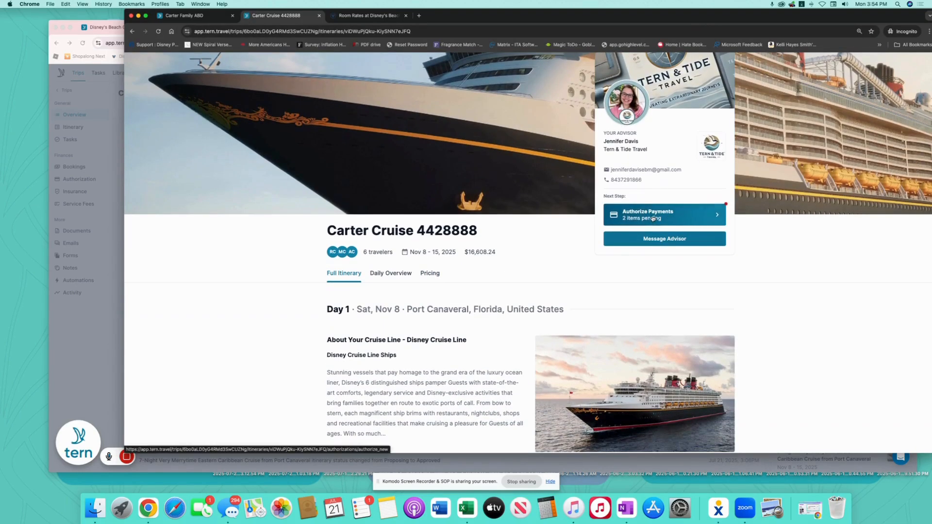
{"action": "left_click", "coordinate": [653, 220]}
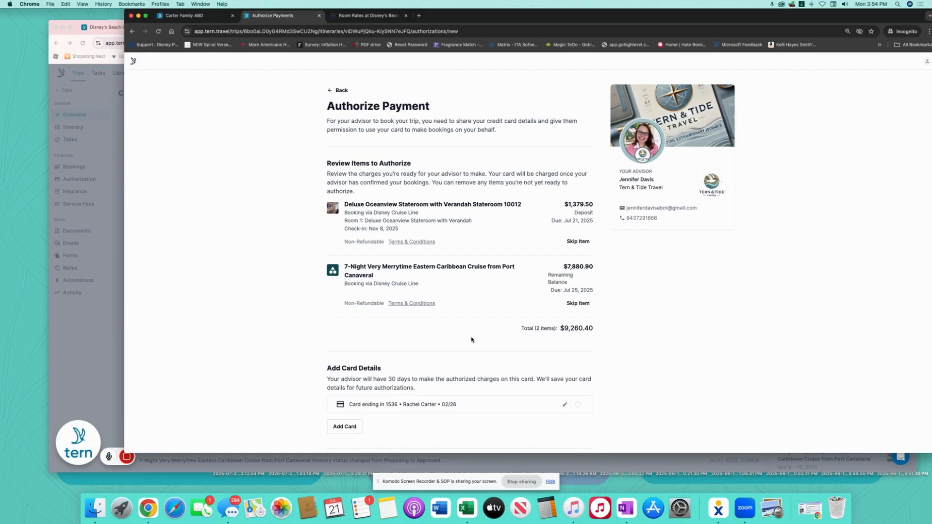
Skip the $7,880.90 cruise balance, choose the saved card, and accept the authorization terms.
{"action": "left_click", "coordinate": [573, 304]}
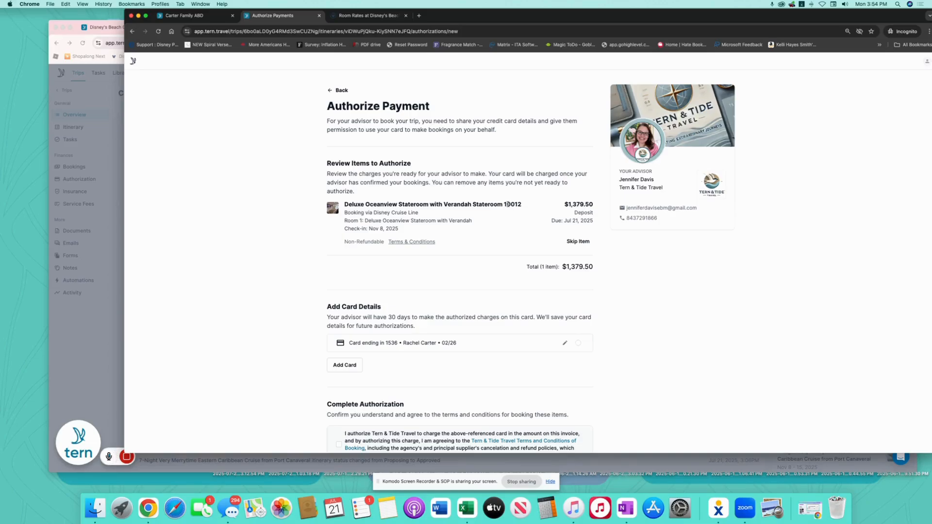
{"action": "scroll", "coordinate": [486, 273], "scroll_direction": "down", "scroll_amount": 2}
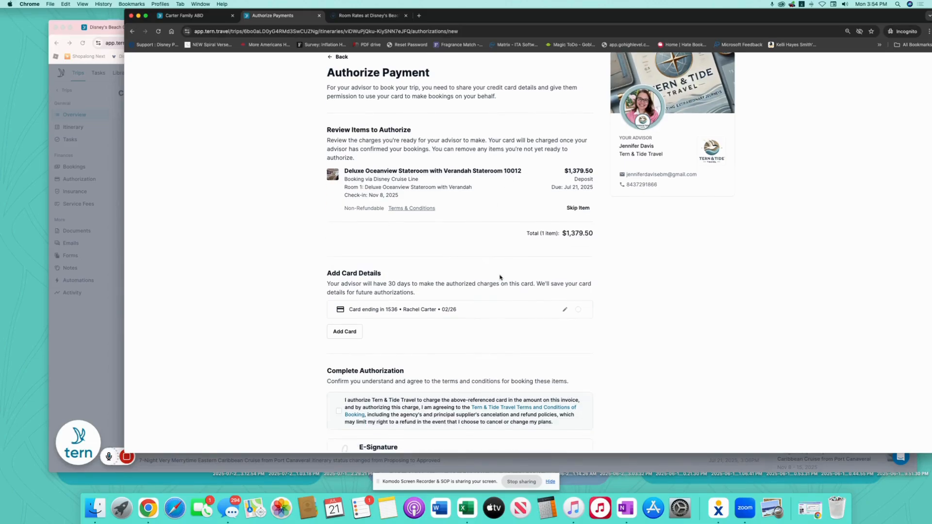
{"action": "left_click", "coordinate": [579, 310]}
{"action": "scroll", "coordinate": [534, 313], "scroll_direction": "down", "scroll_amount": 5}
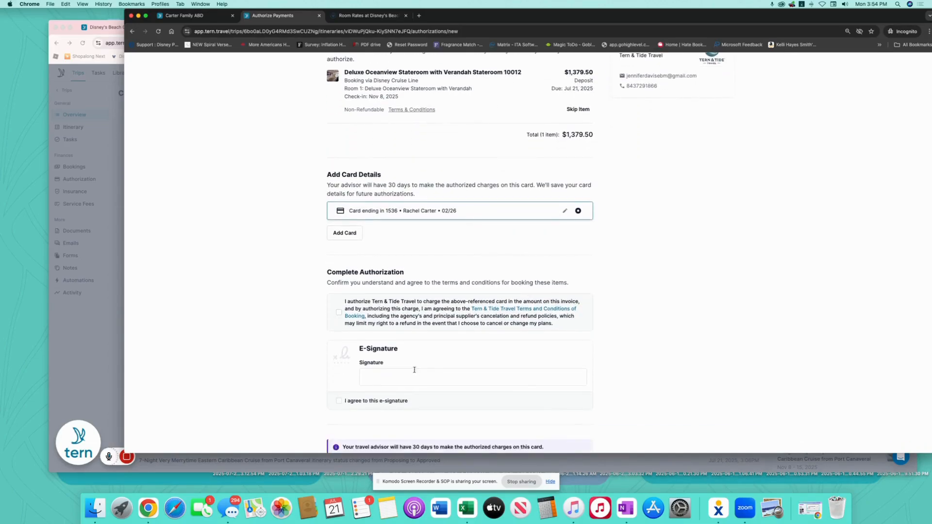
{"action": "left_click", "coordinate": [339, 312]}
E-sign with the client's name, agree to the e-signature, and submit the $1,379.50 deposit authorization.
{"action": "left_click", "coordinate": [405, 380]}
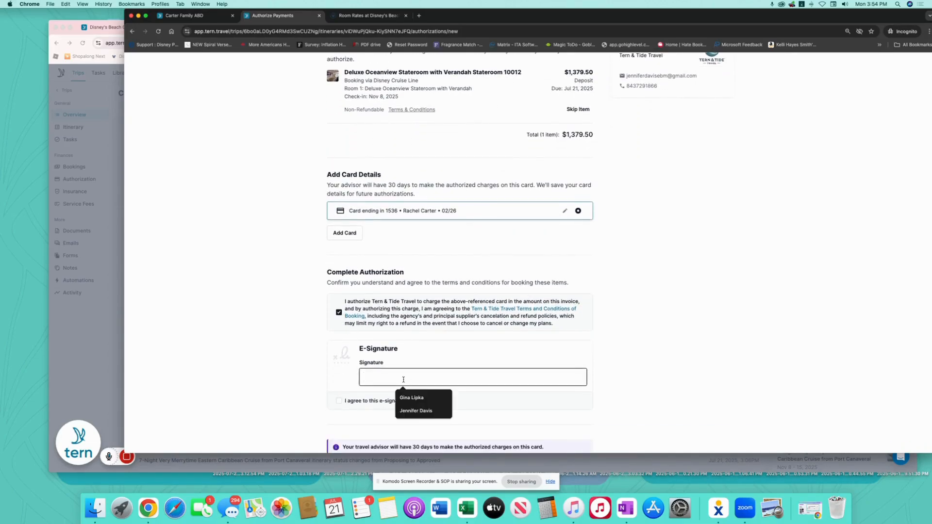
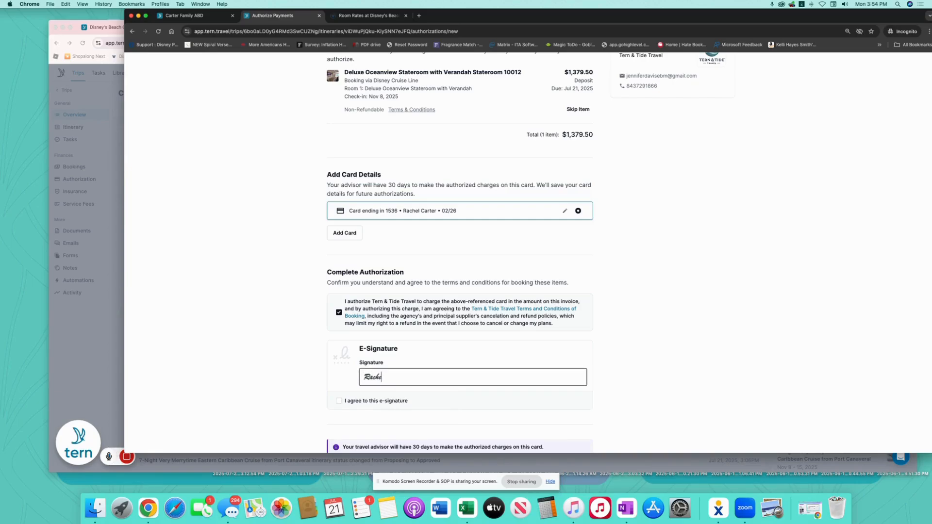
{"action": "left_click", "coordinate": [338, 401]}
{"action": "scroll", "coordinate": [556, 372], "scroll_direction": "down", "scroll_amount": 1}
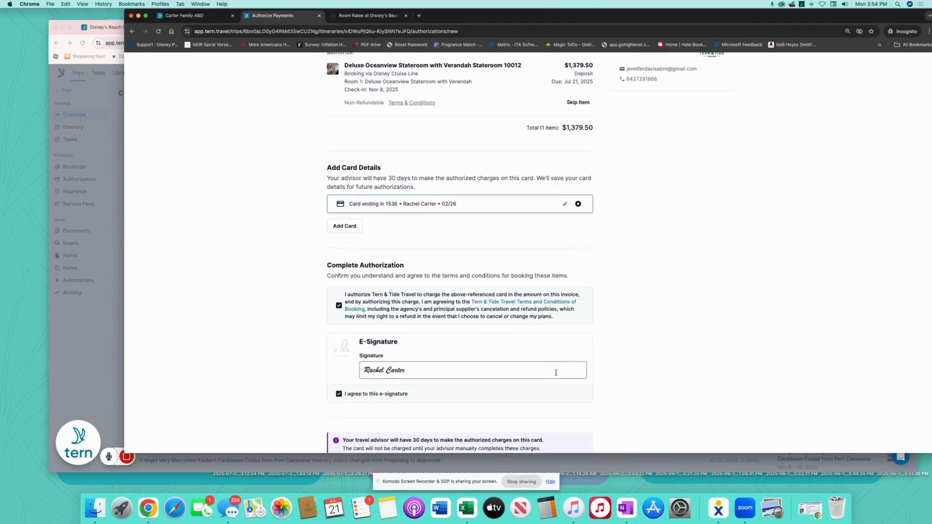
{"action": "scroll", "coordinate": [556, 373], "scroll_direction": "down", "scroll_amount": 2}
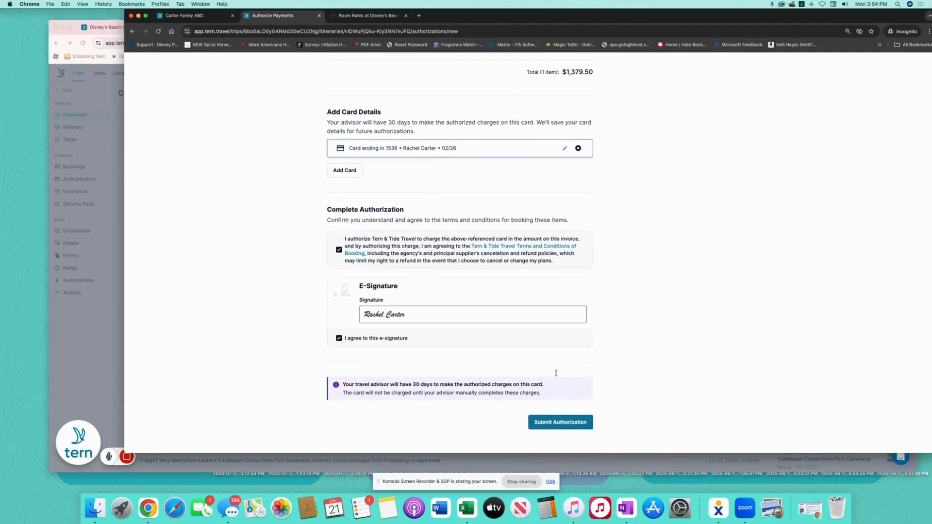
{"action": "left_click", "coordinate": [563, 426]}
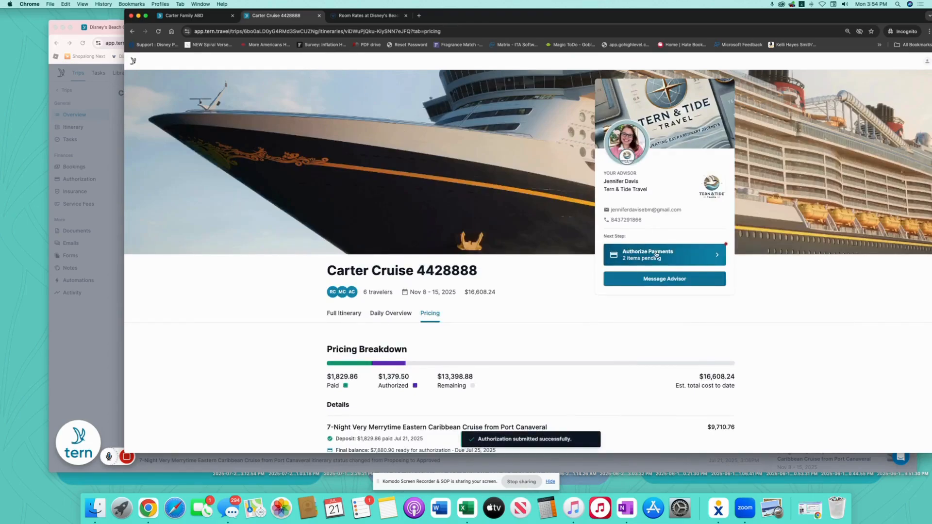
{"action": "scroll", "coordinate": [576, 307], "scroll_direction": "down", "scroll_amount": 4}
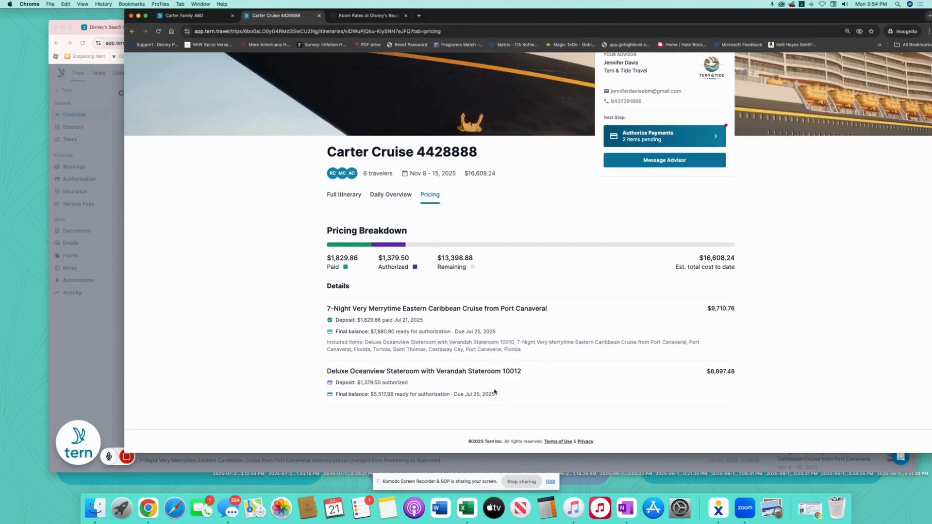
{"action": "left_click", "coordinate": [114, 106]}
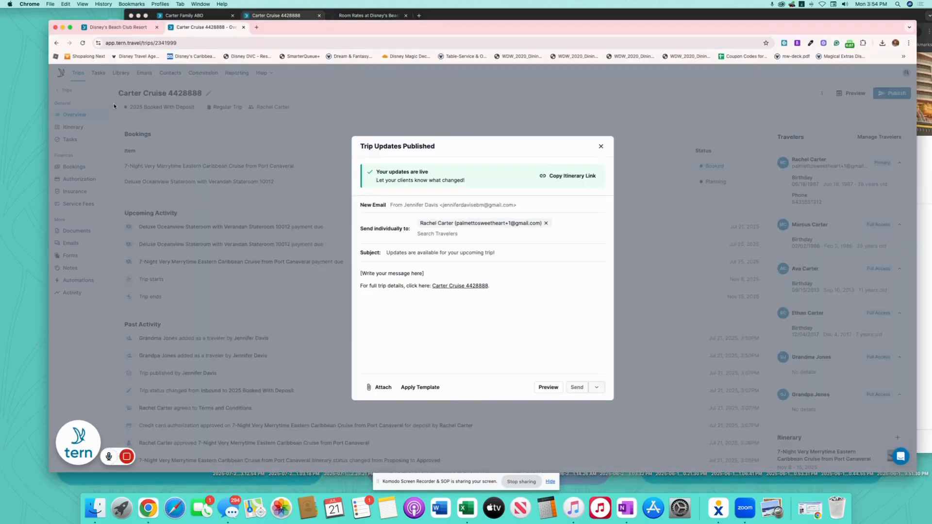
Dismiss the publish notice and open the authorized stateroom 10012 deposit from the trip's Authorizations list.
{"action": "left_click", "coordinate": [600, 145]}
{"action": "left_click", "coordinate": [106, 180]}
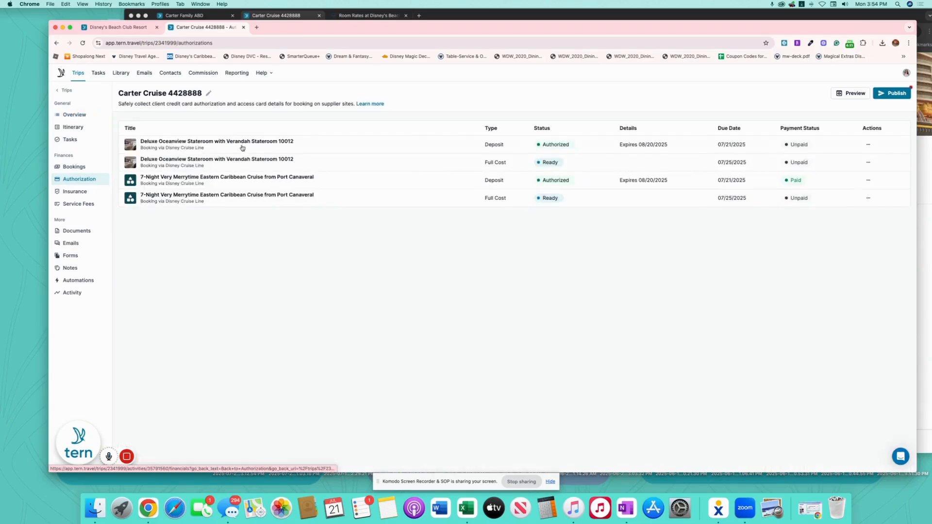
{"action": "left_click", "coordinate": [388, 144]}
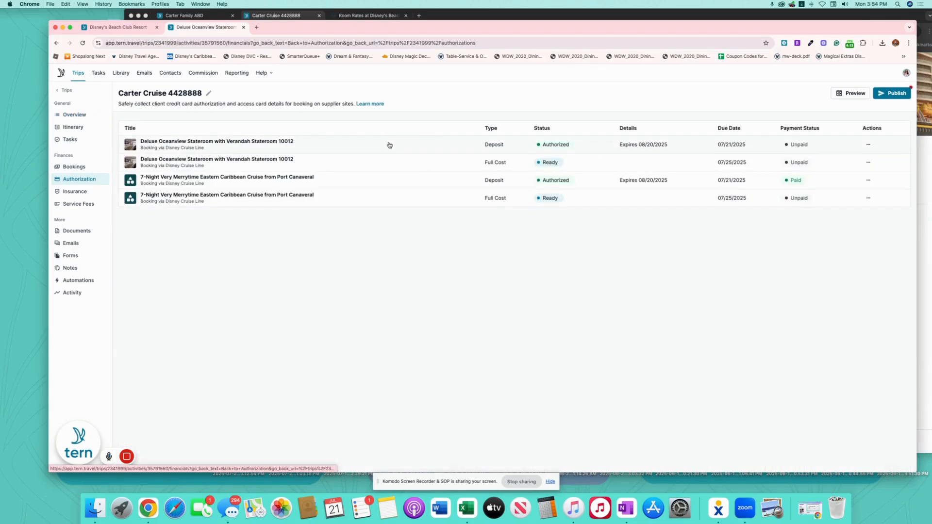
{"action": "scroll", "coordinate": [631, 353], "scroll_direction": "down", "scroll_amount": 5}
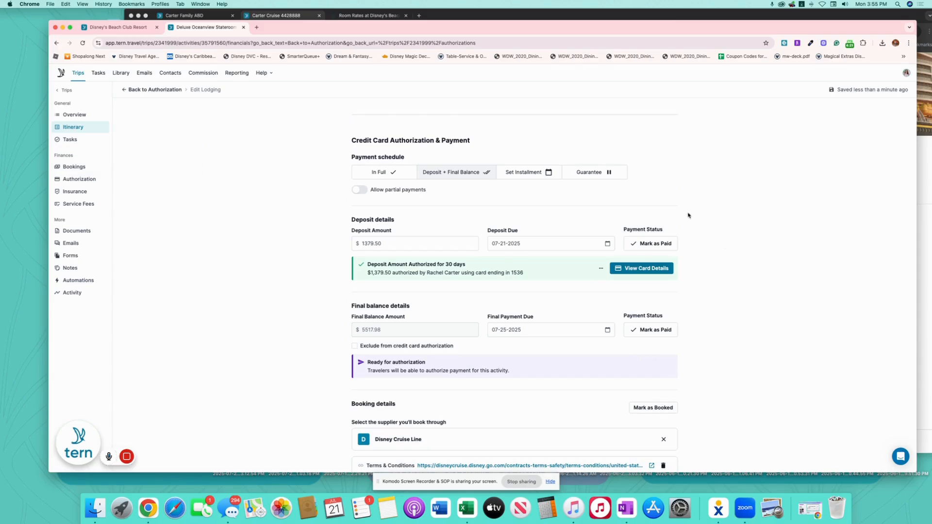
Mark the stateroom 10012 deposit paid on 07-21-2025 and confirm the stateroom as Booked.
{"action": "left_click", "coordinate": [658, 243]}
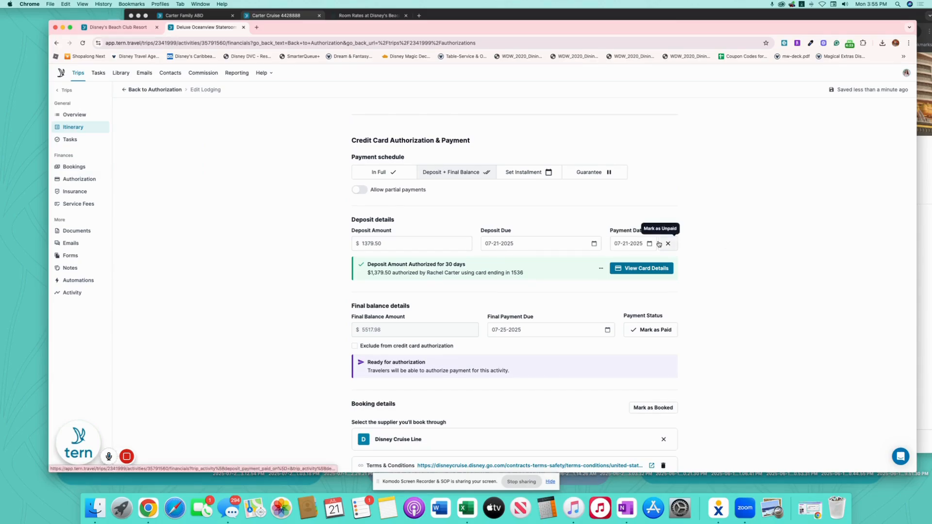
{"action": "scroll", "coordinate": [658, 272], "scroll_direction": "down", "scroll_amount": 2}
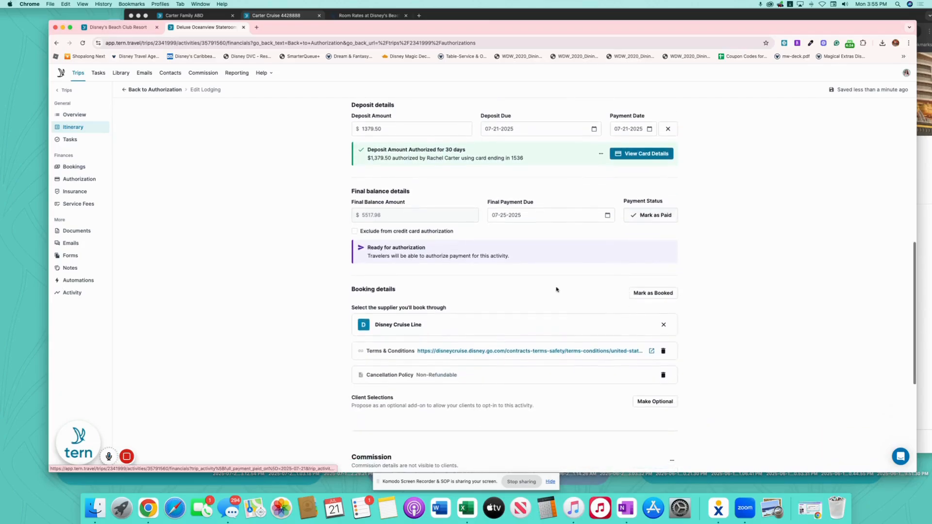
{"action": "left_click", "coordinate": [655, 294]}
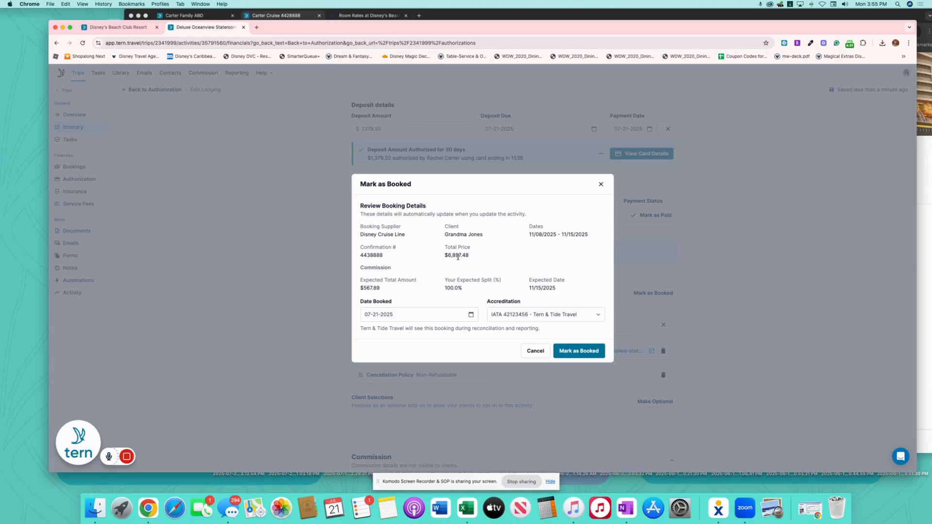
{"action": "left_click", "coordinate": [580, 352]}
{"action": "scroll", "coordinate": [467, 298], "scroll_direction": "up", "scroll_amount": 10}
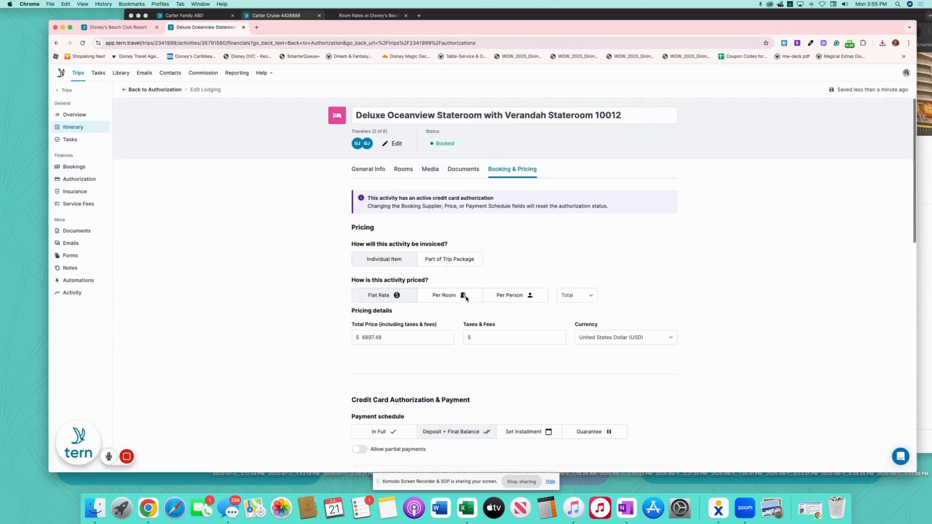